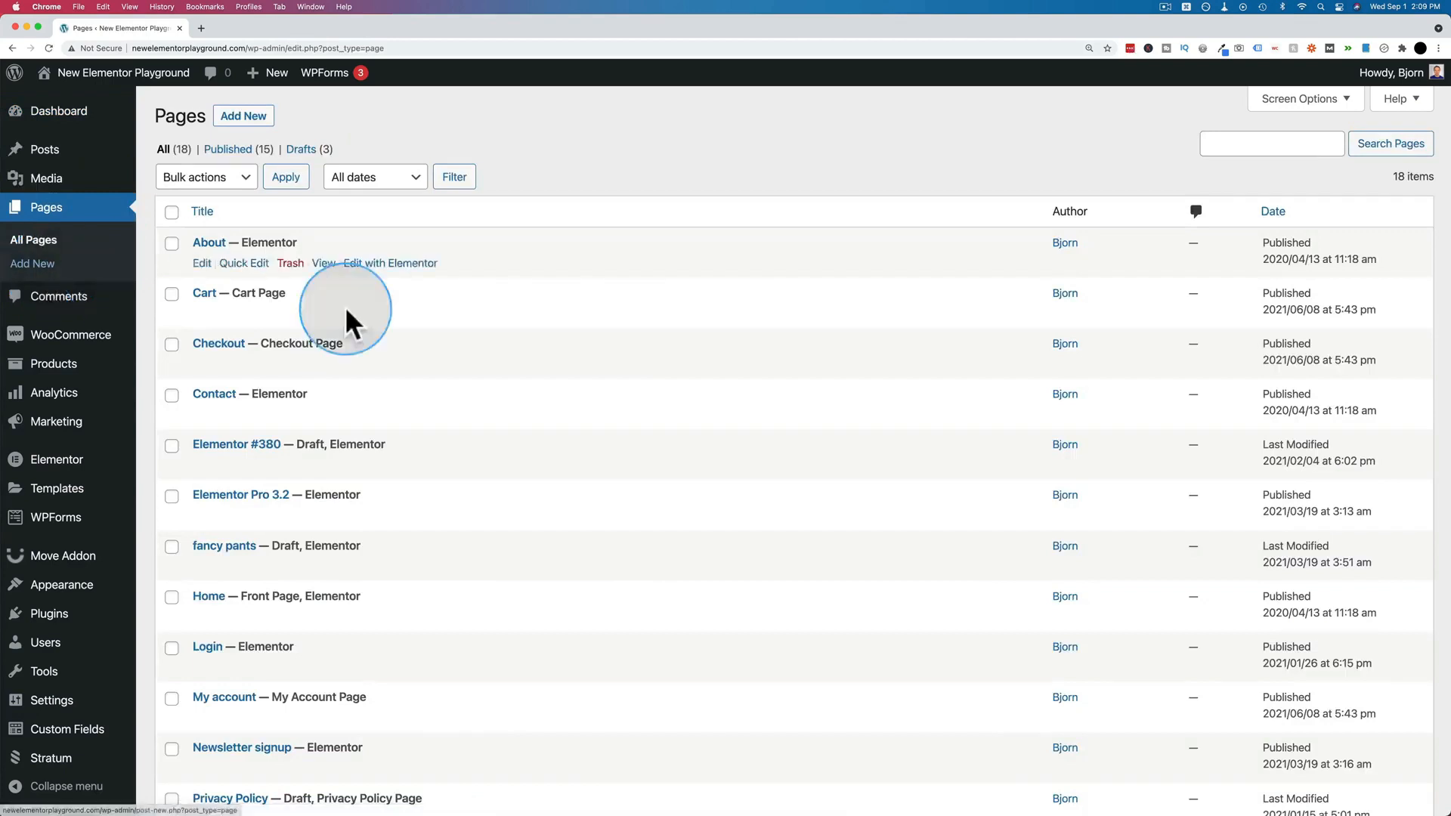
- Open the Home page for editing with Elementor and add a Menu Anchor widget above the Call To Action heading
{"action": "scroll", "coordinate": [450, 347], "scroll_direction": "down", "scroll_amount": 3}
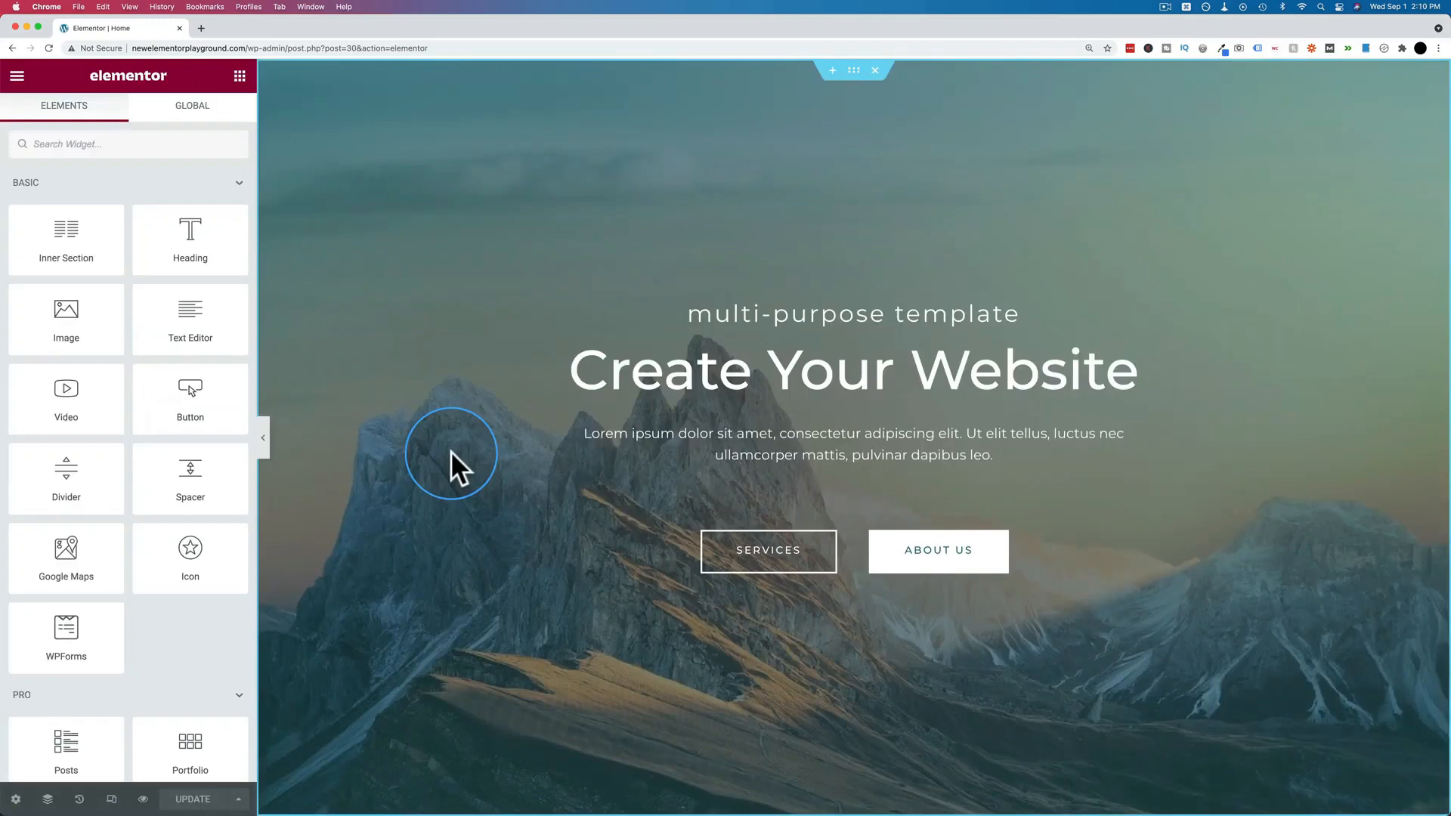
{"action": "scroll", "coordinate": [567, 558], "scroll_direction": "down", "scroll_amount": 10}
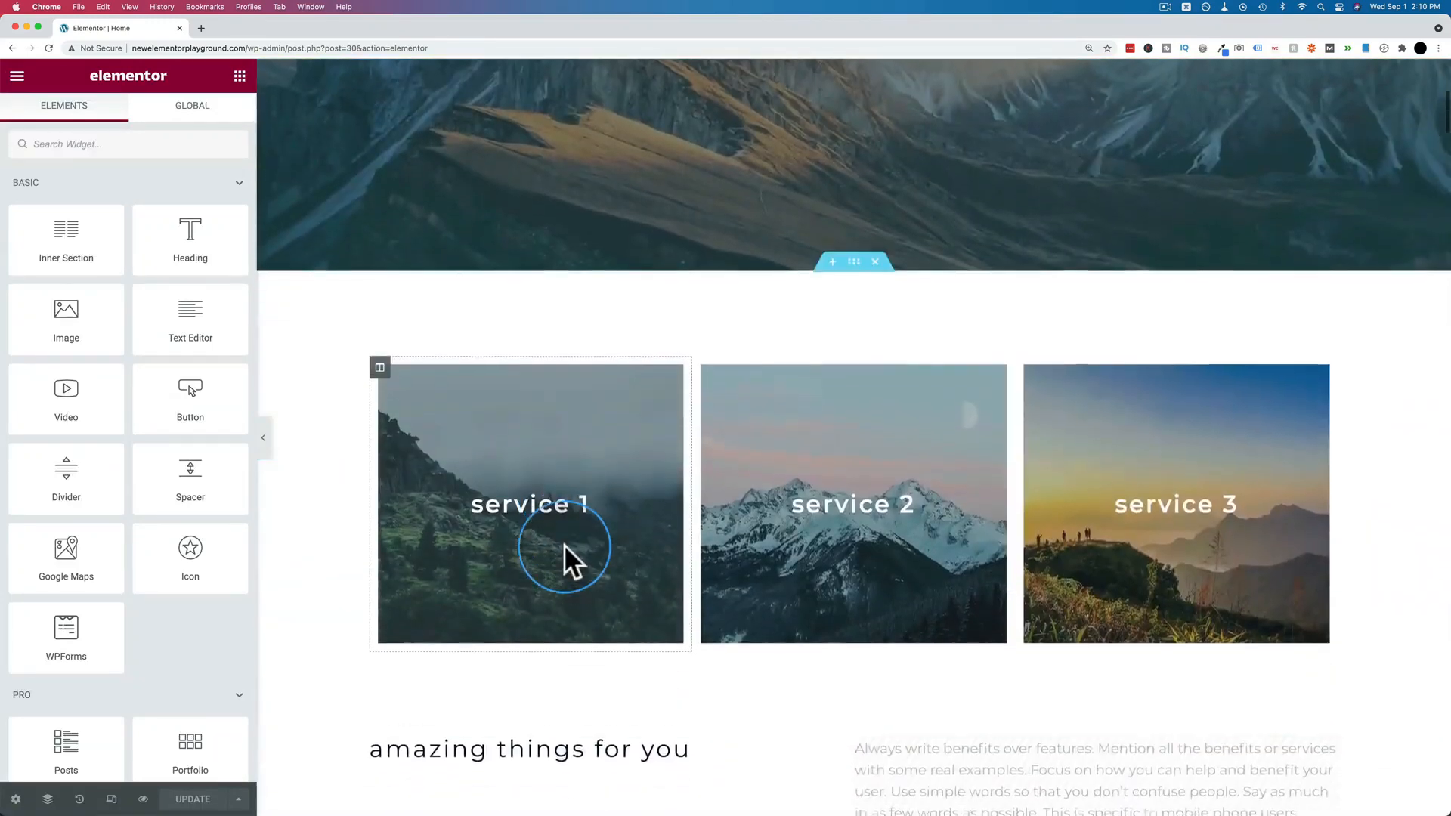
{"action": "scroll", "coordinate": [568, 559], "scroll_direction": "down", "scroll_amount": 8}
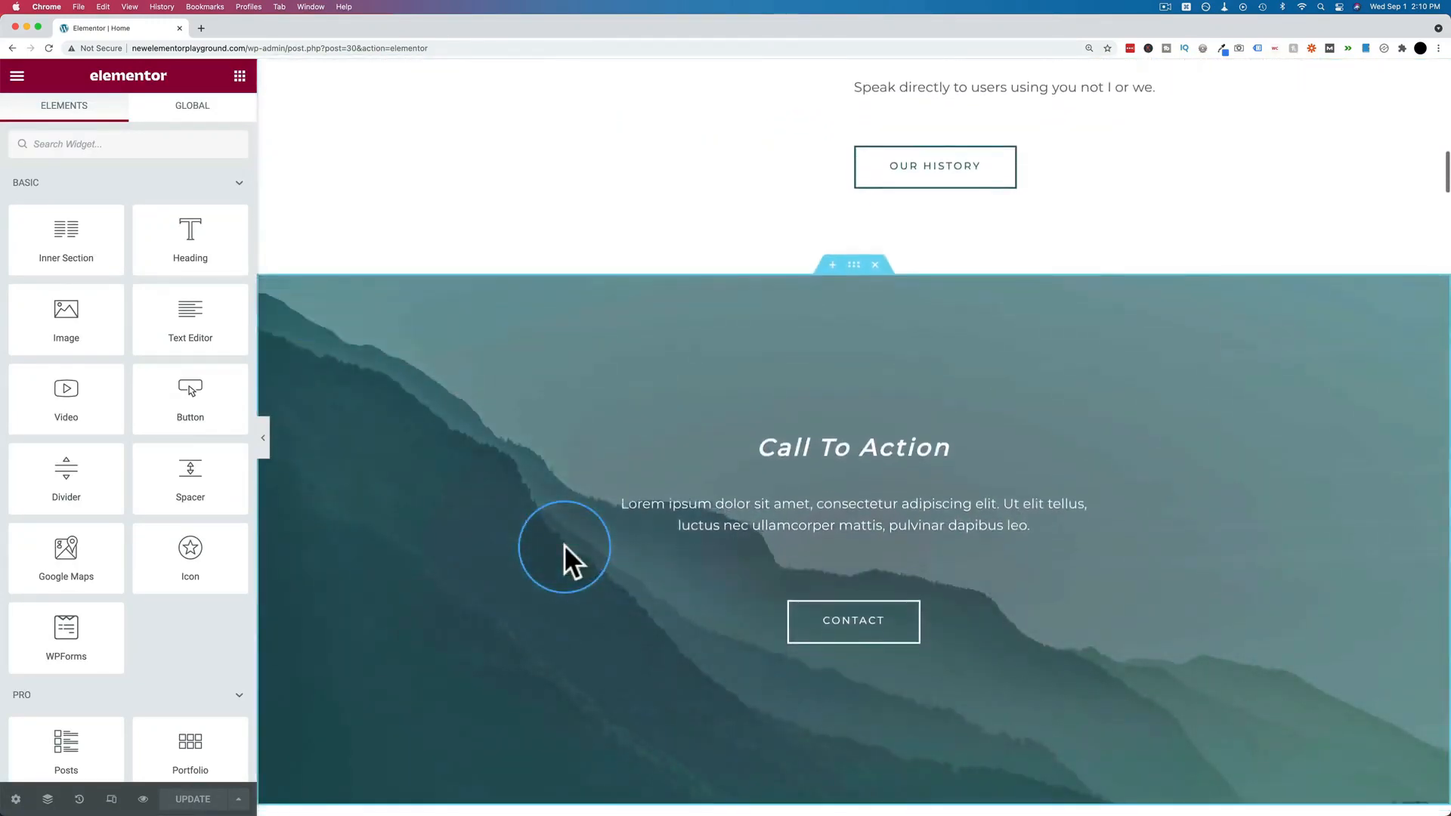
{"action": "scroll", "coordinate": [564, 546], "scroll_direction": "down", "scroll_amount": 1}
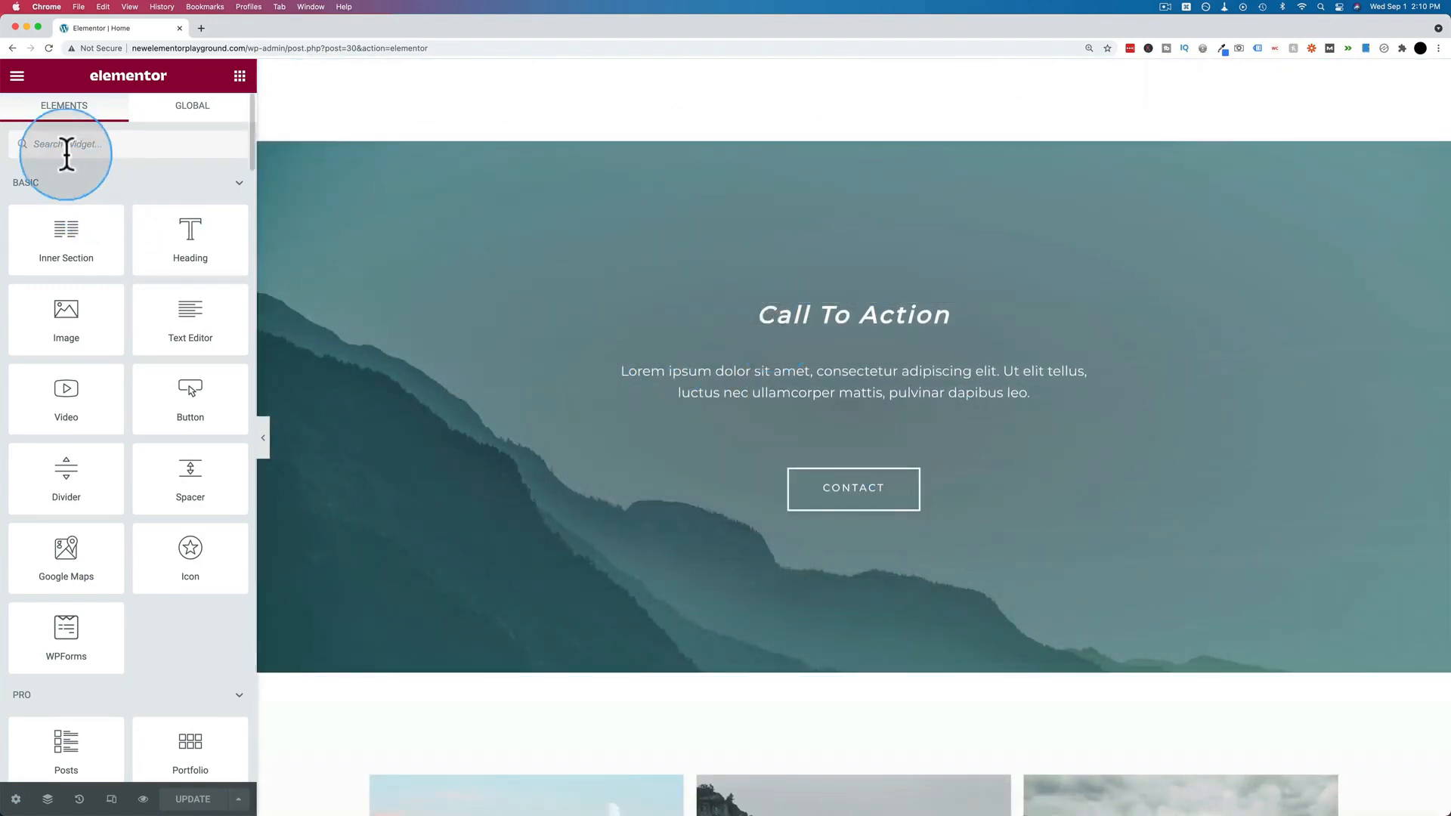
{"action": "left_click", "coordinate": [66, 151]}
{"action": "type", "text": "menu"}
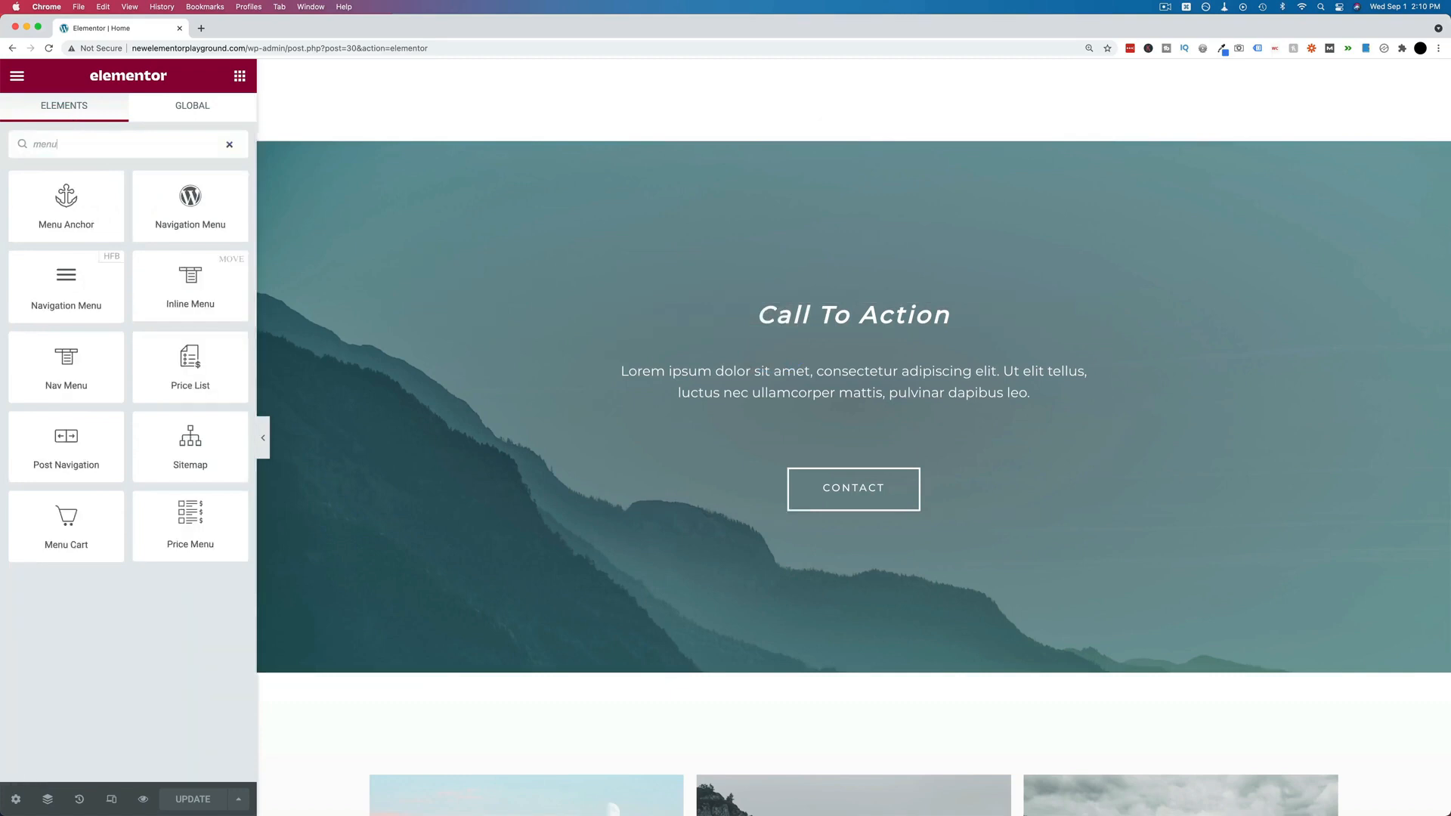
{"action": "left_click_drag", "start_coordinate": [46, 207], "coordinate": [873, 284]}
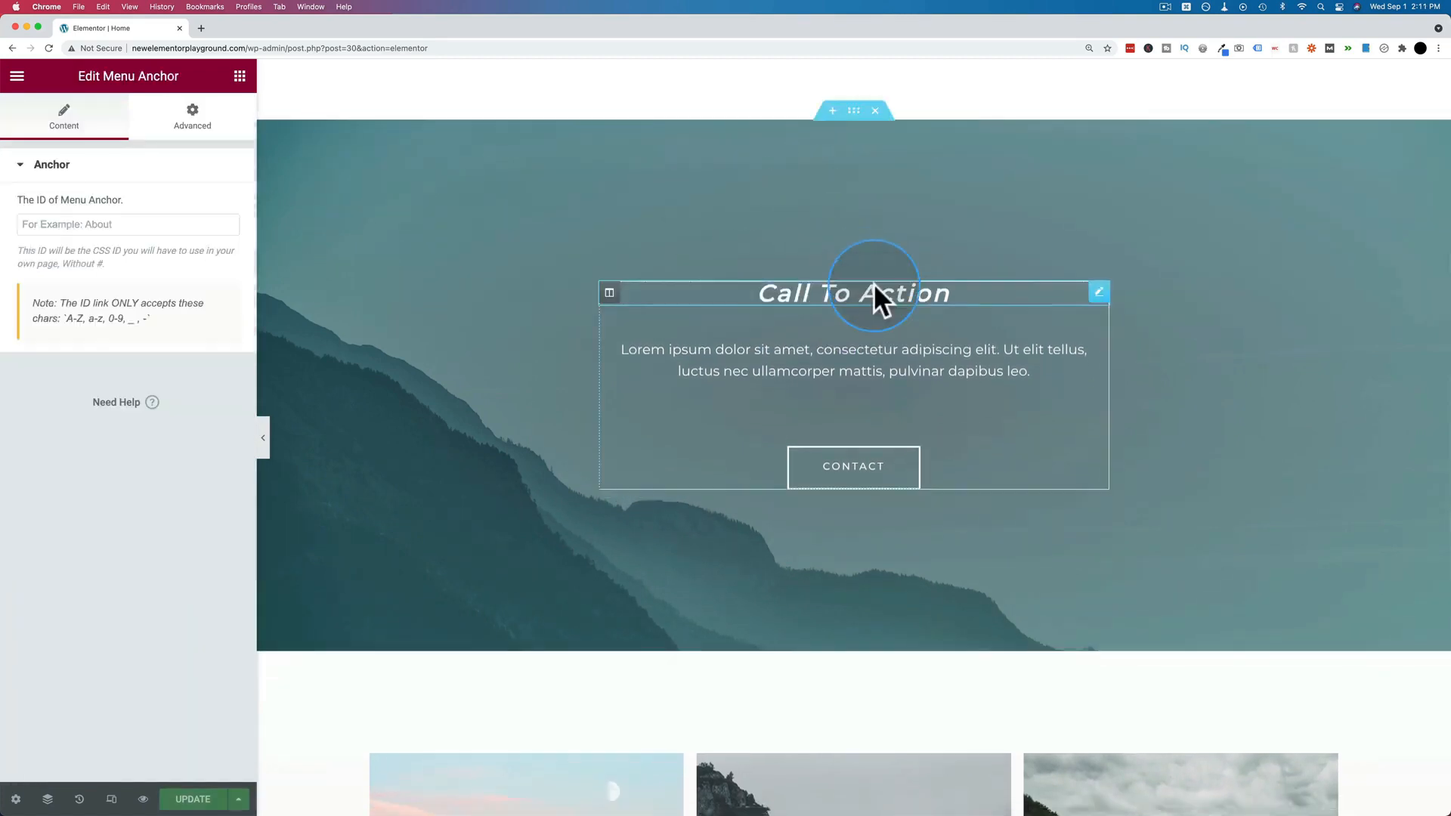
- Set the menu anchor's ID to contact_section and copy that ID
{"action": "left_click", "coordinate": [64, 223]}
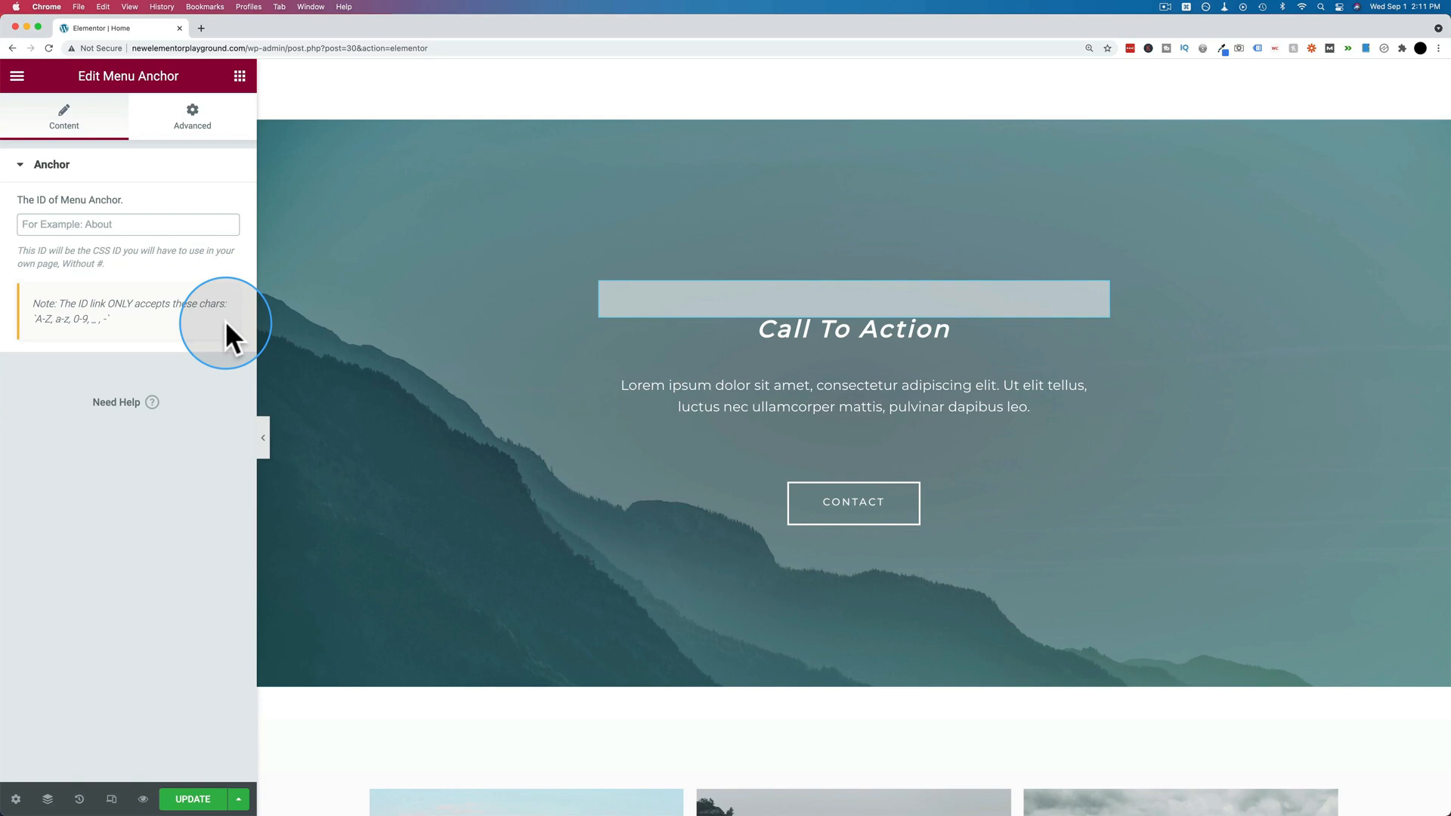
{"action": "type", "text": "con"}
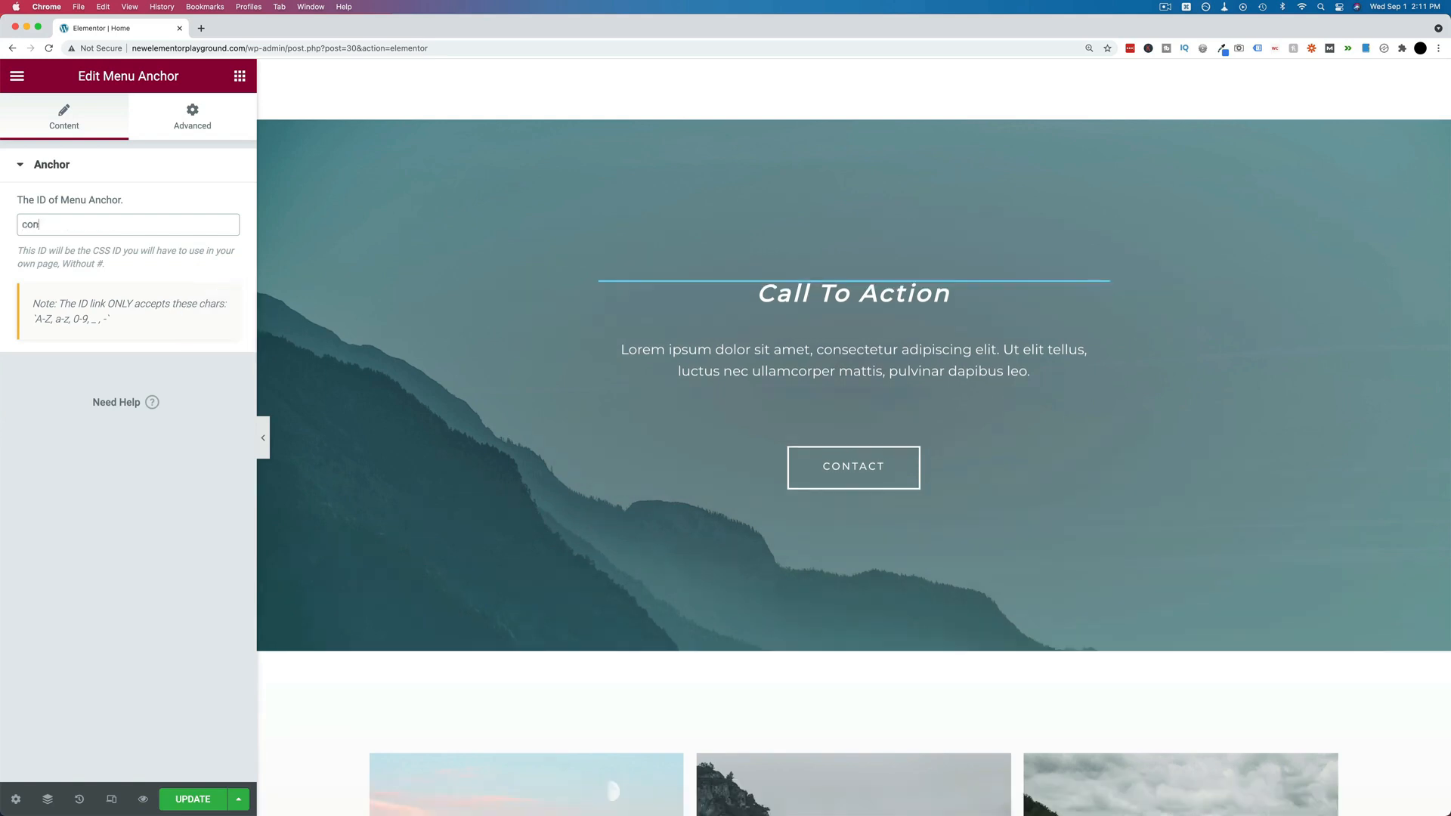
{"action": "type", "text": "tact_section"}
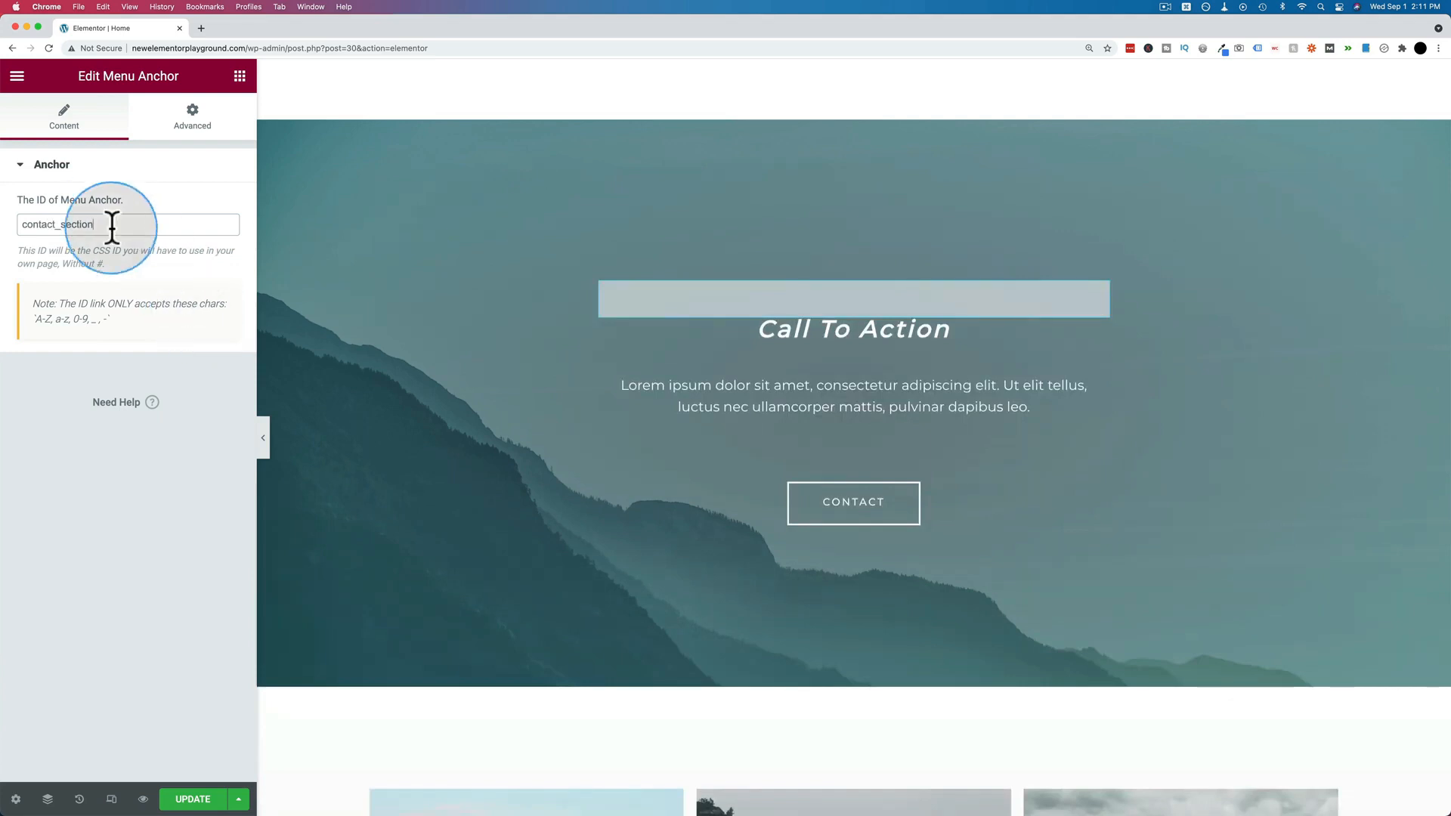
{"action": "left_click", "coordinate": [56, 225]}
{"action": "left_click_drag", "start_coordinate": [93, 226], "coordinate": [10, 234]}
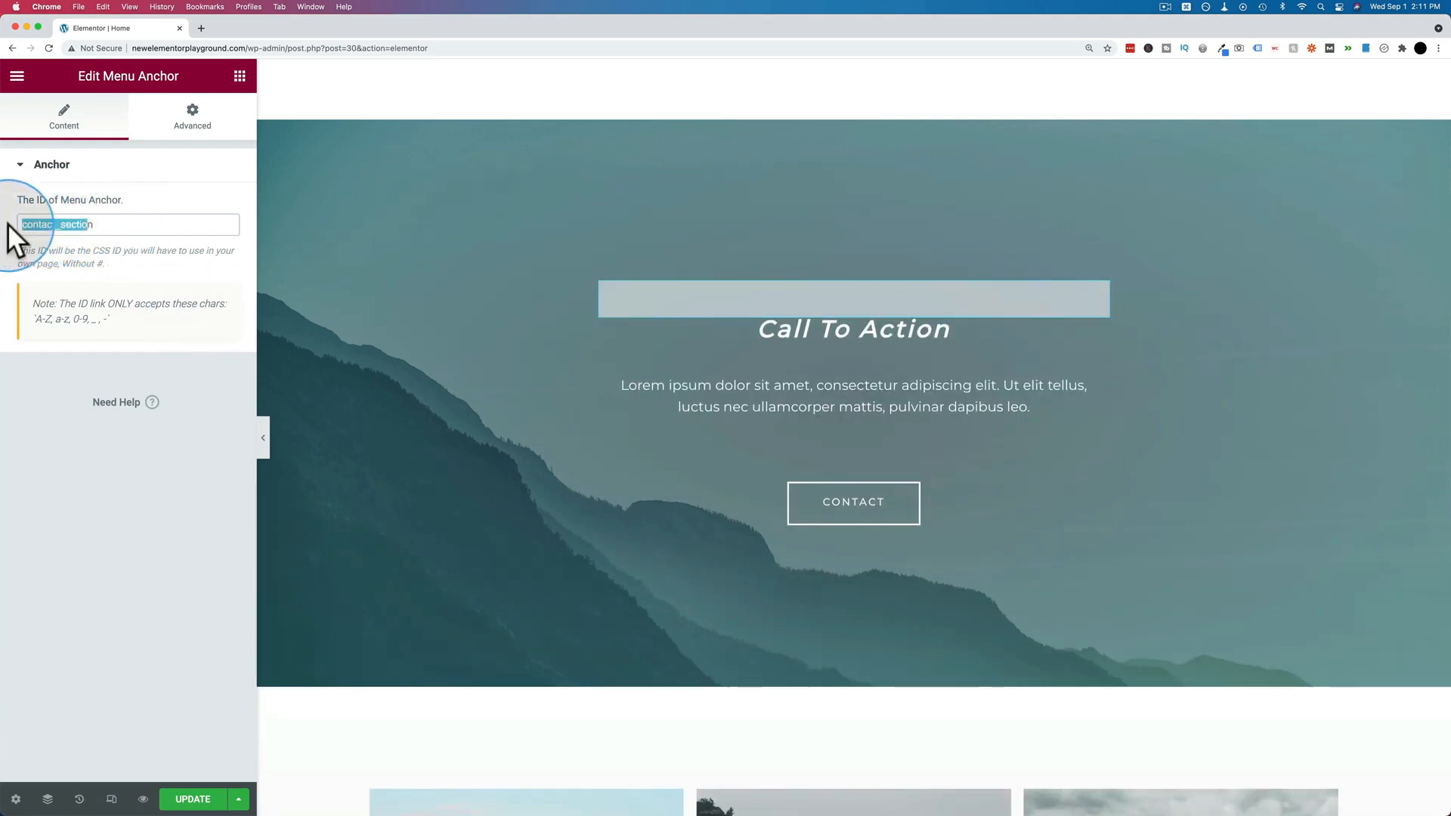
{"action": "double_click", "coordinate": [91, 226]}
{"action": "key", "text": "ctrl+c"}
- Change the text of the About Us button in the hero section to "Contact Us"
{"action": "scroll", "coordinate": [612, 375], "scroll_direction": "up", "scroll_amount": 2}
{"action": "scroll", "coordinate": [612, 370], "scroll_direction": "up", "scroll_amount": 15}
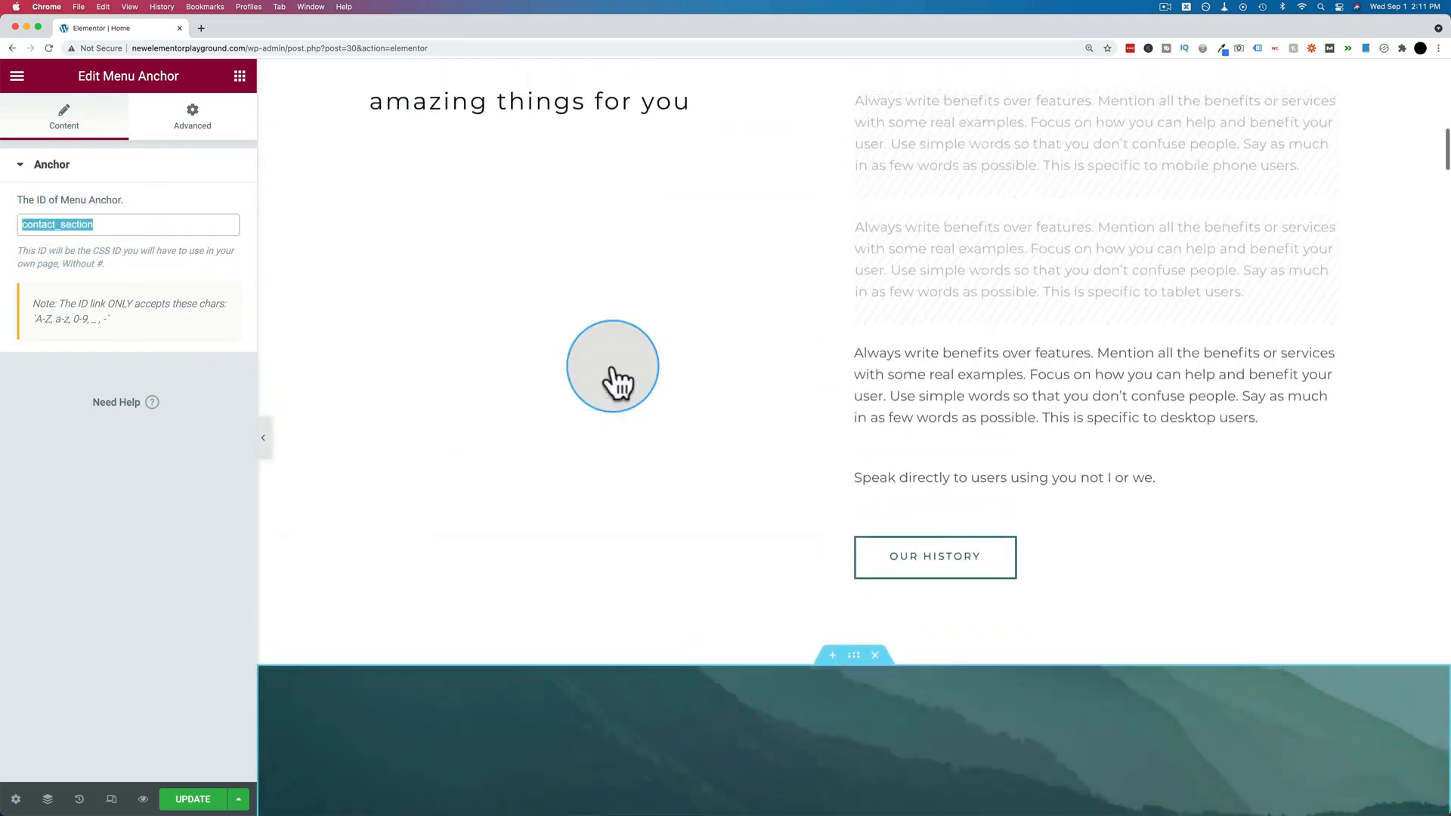
{"action": "scroll", "coordinate": [612, 364], "scroll_direction": "up", "scroll_amount": 2}
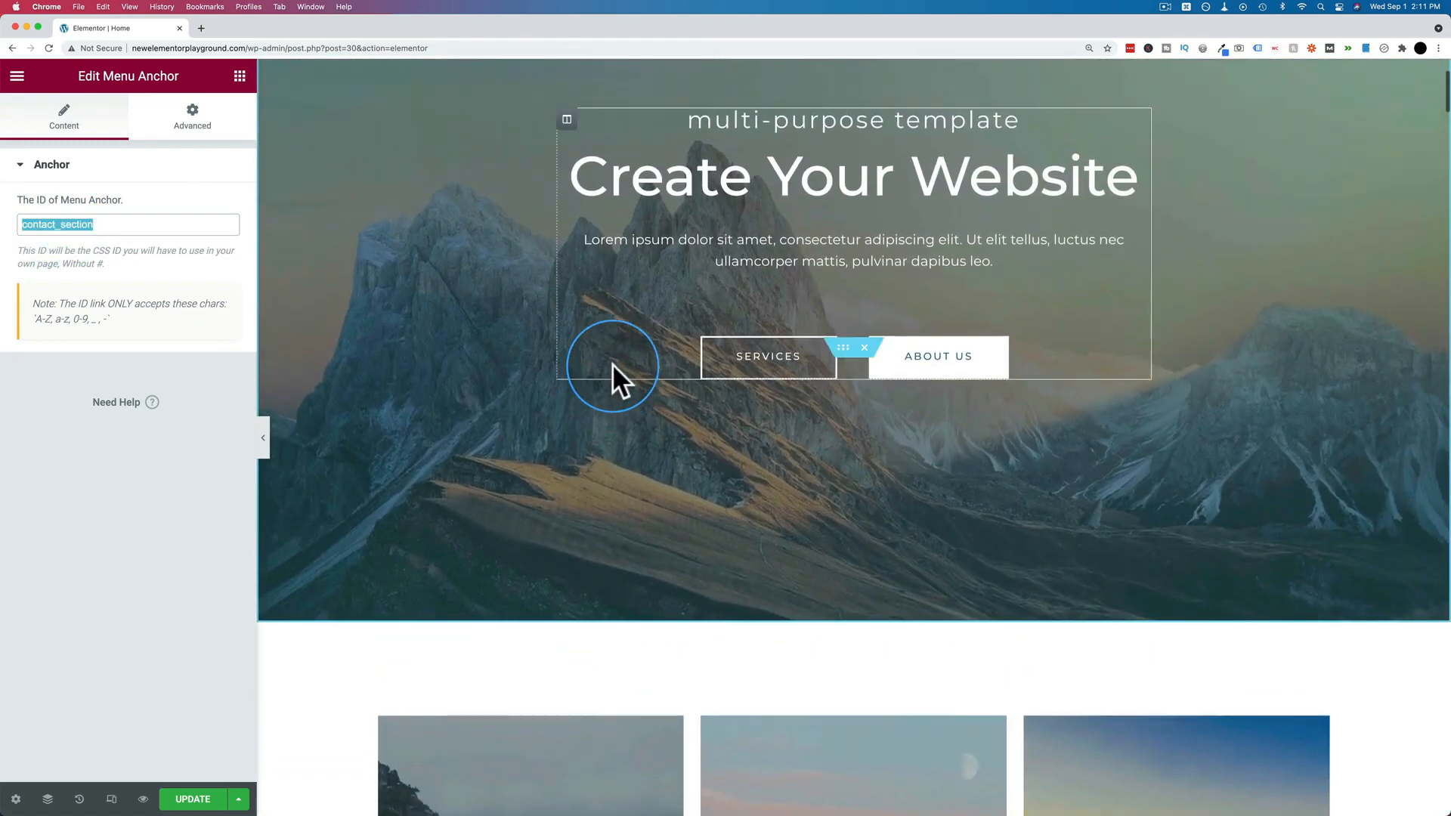
{"action": "left_click", "coordinate": [937, 392]}
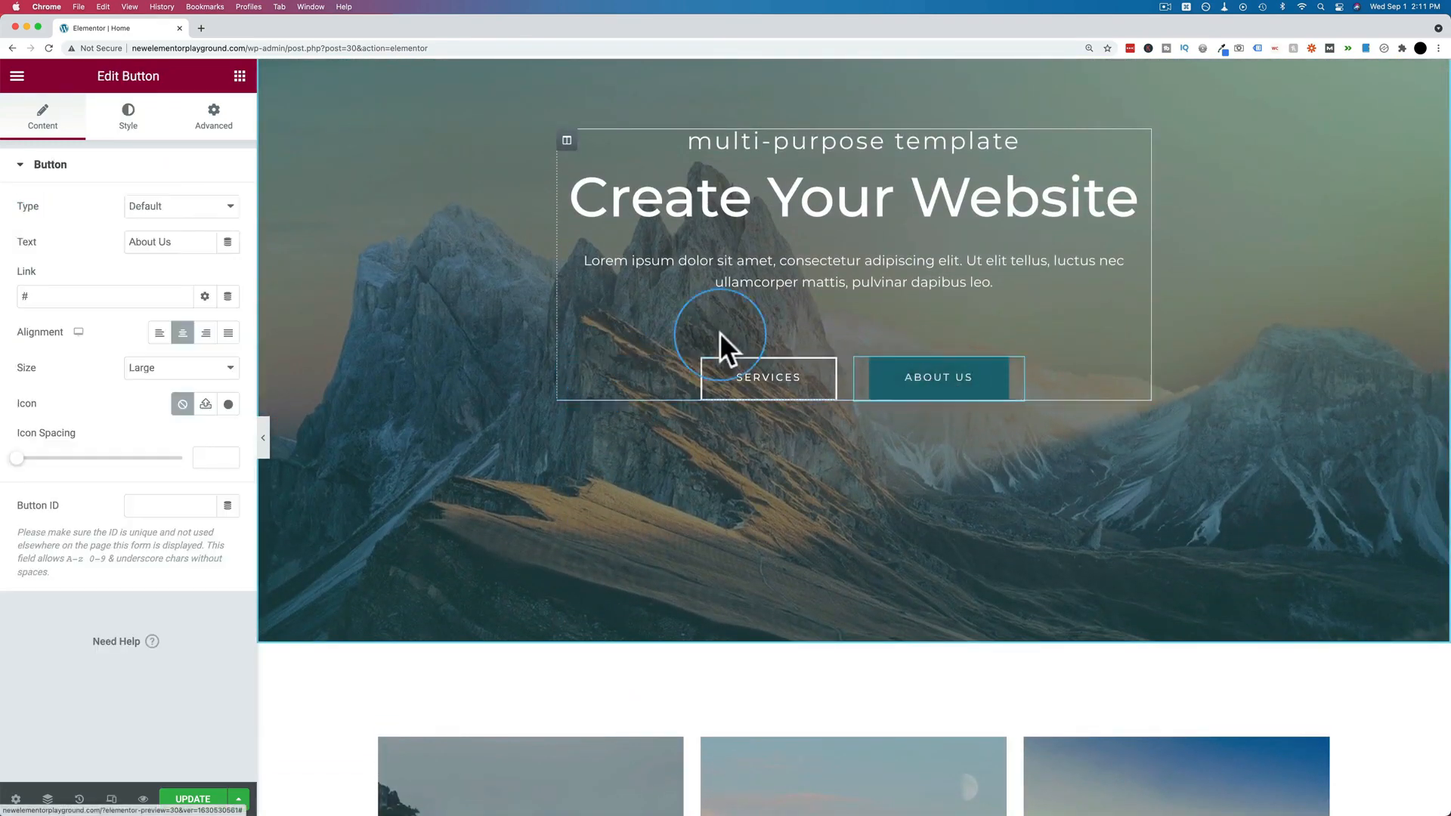
{"action": "left_click", "coordinate": [142, 242]}
{"action": "type", "text": "Contact"}
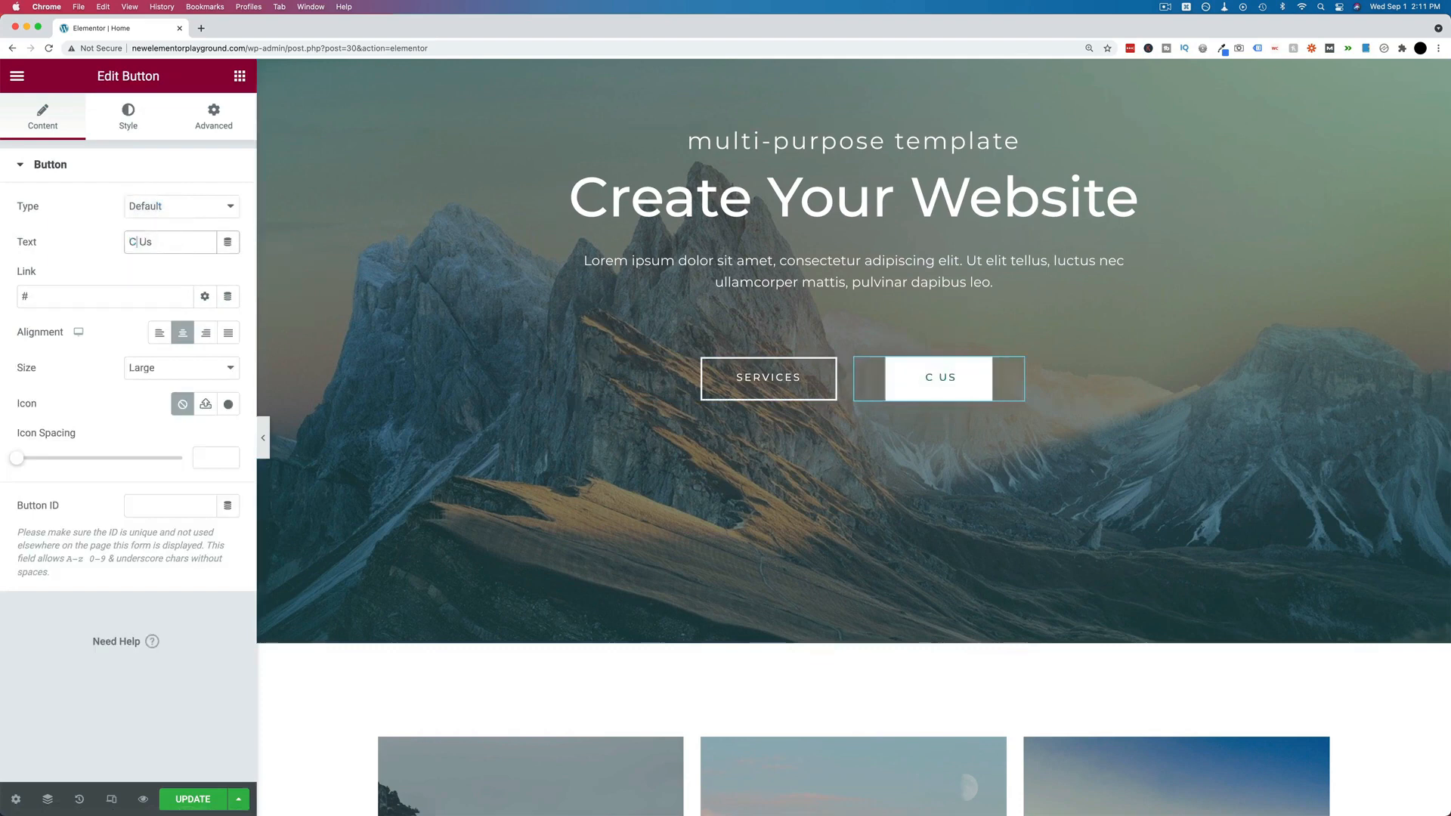
{"action": "left_click", "coordinate": [158, 248]}
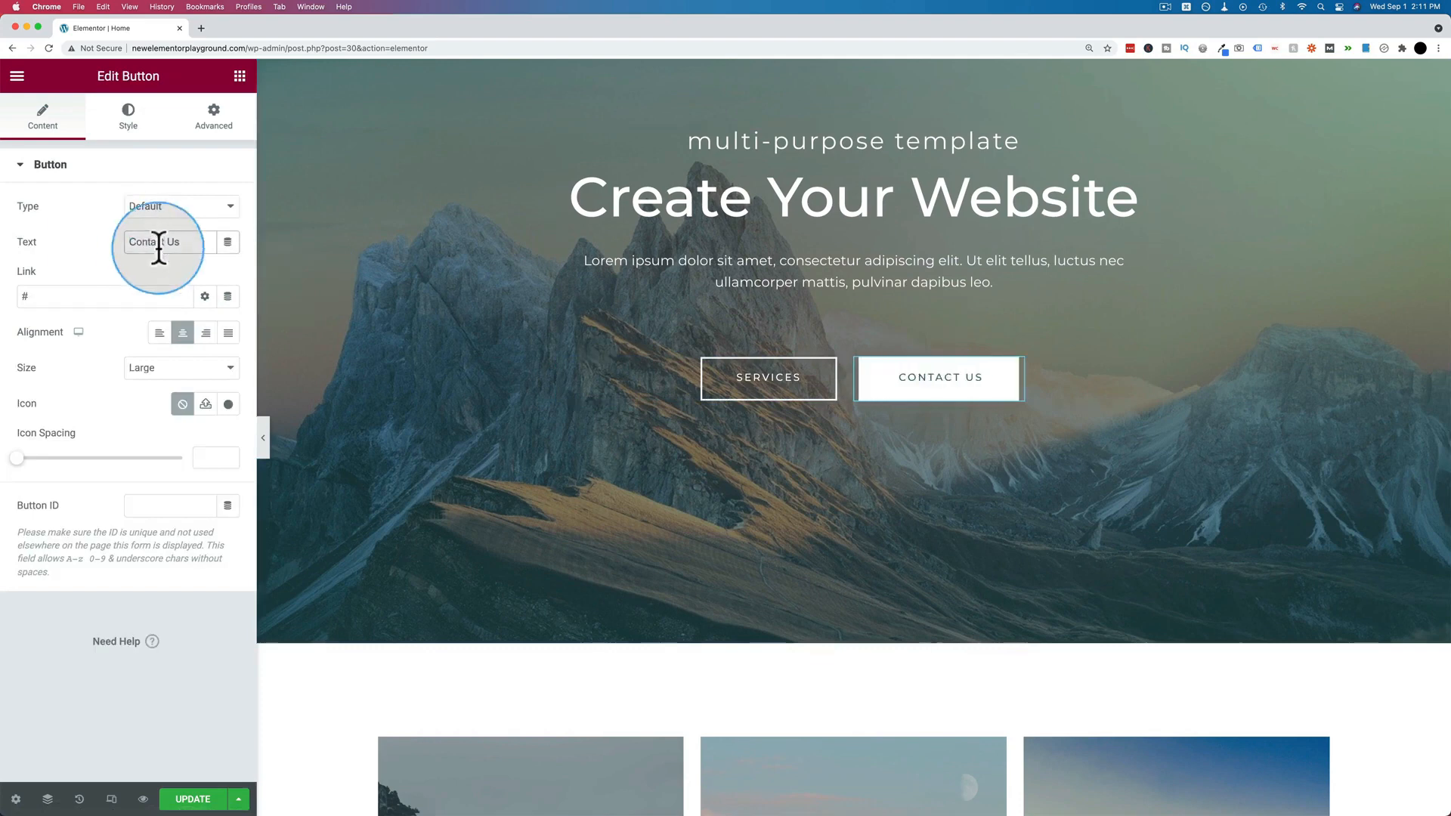
- Replace the Contact Us button's link with the copied anchor ID, prefixed with a hash: #contact_section
{"action": "left_click", "coordinate": [50, 295]}
{"action": "right_click", "coordinate": [48, 292]}
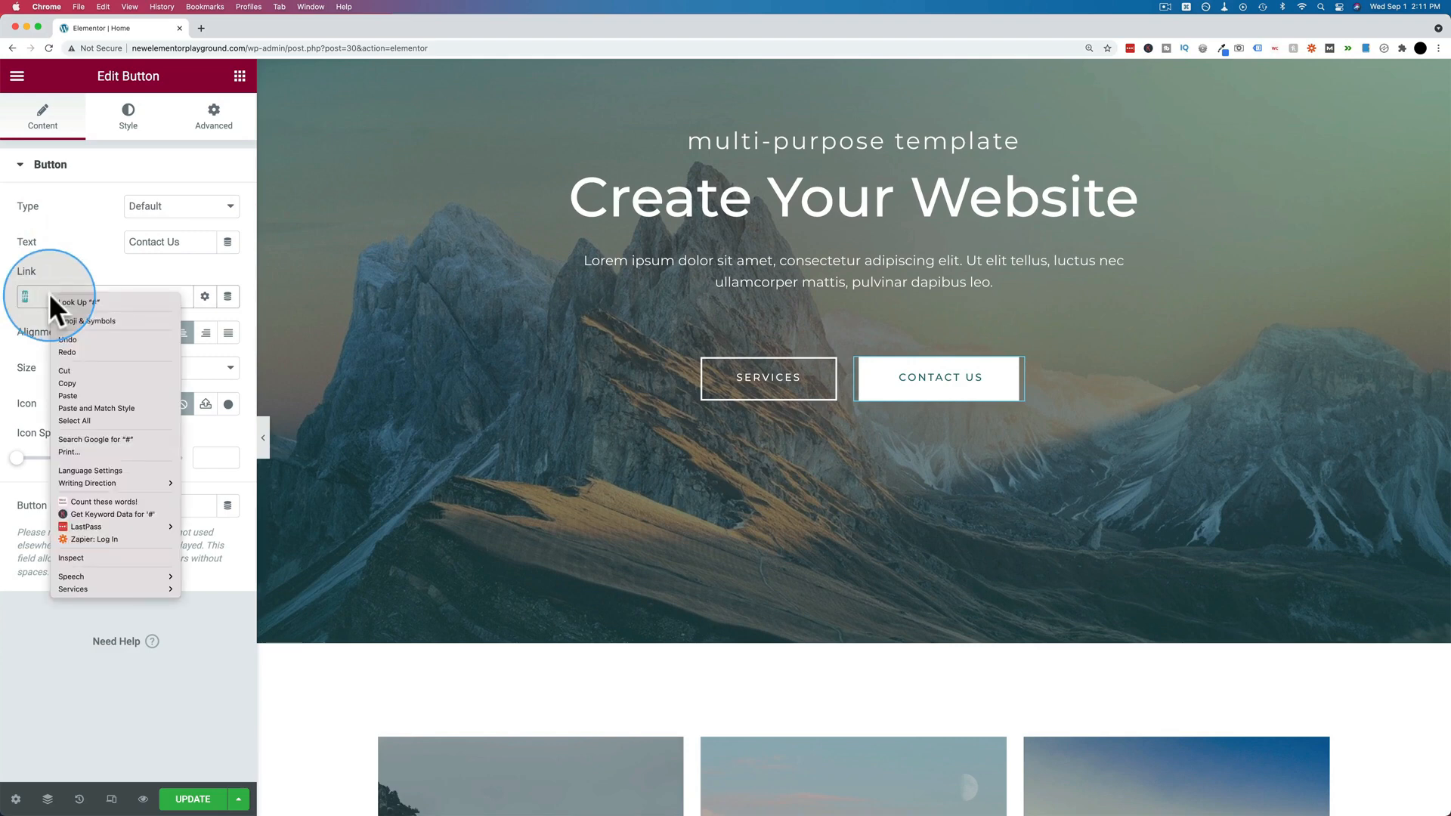
{"action": "left_click", "coordinate": [35, 293]}
{"action": "right_click", "coordinate": [45, 297]}
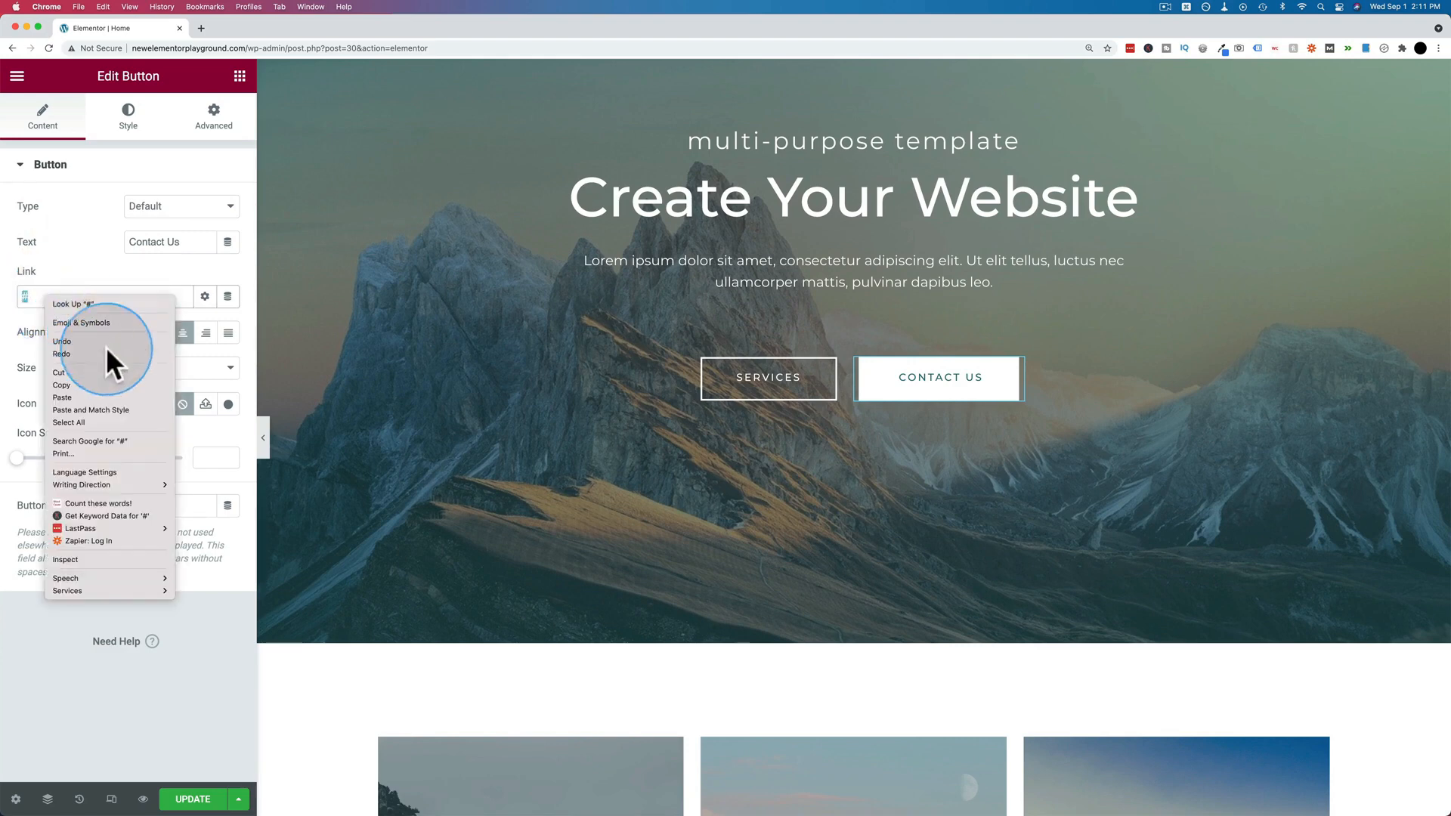
{"action": "left_click", "coordinate": [79, 393]}
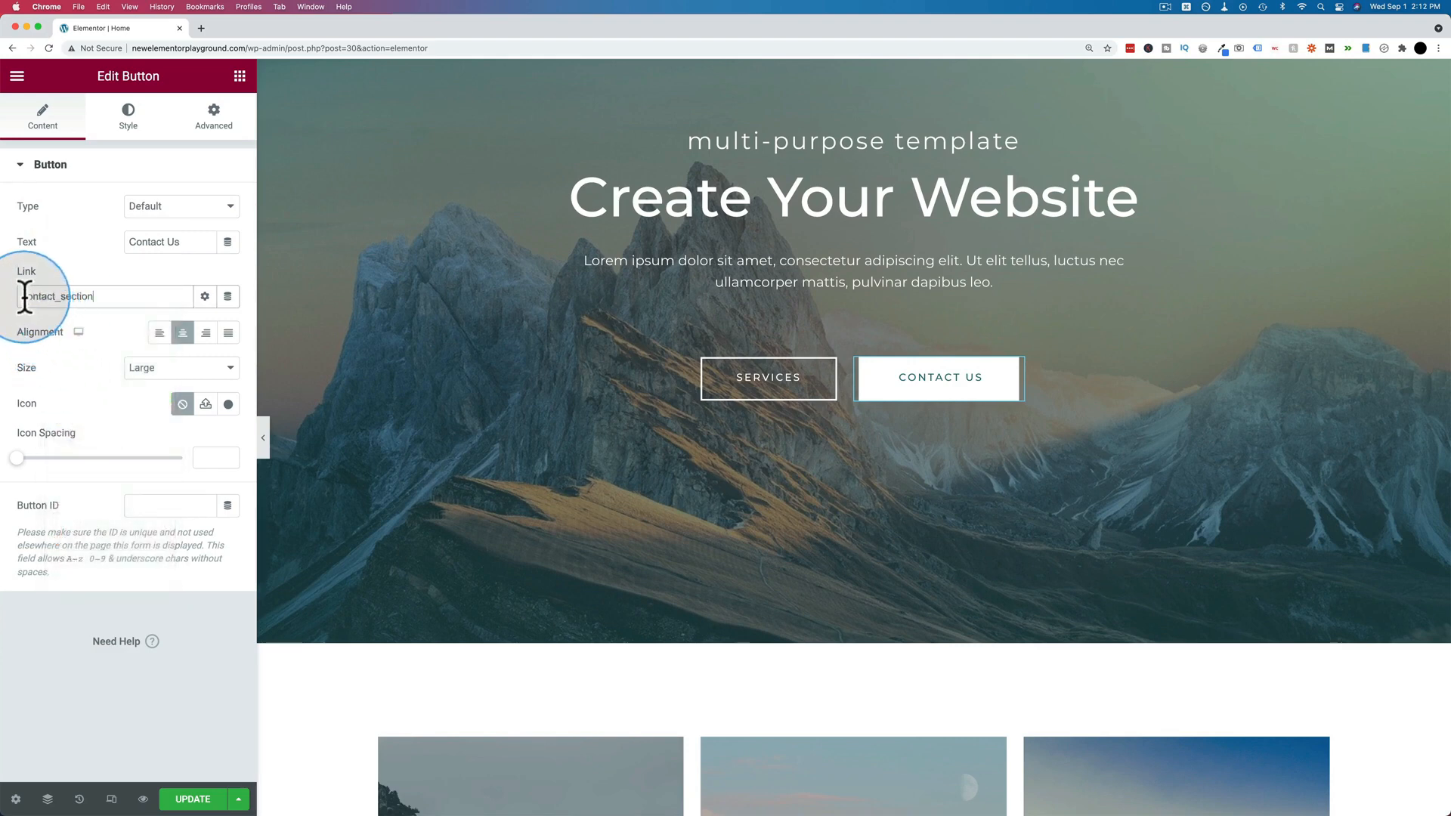
{"action": "type", "text": "#"}
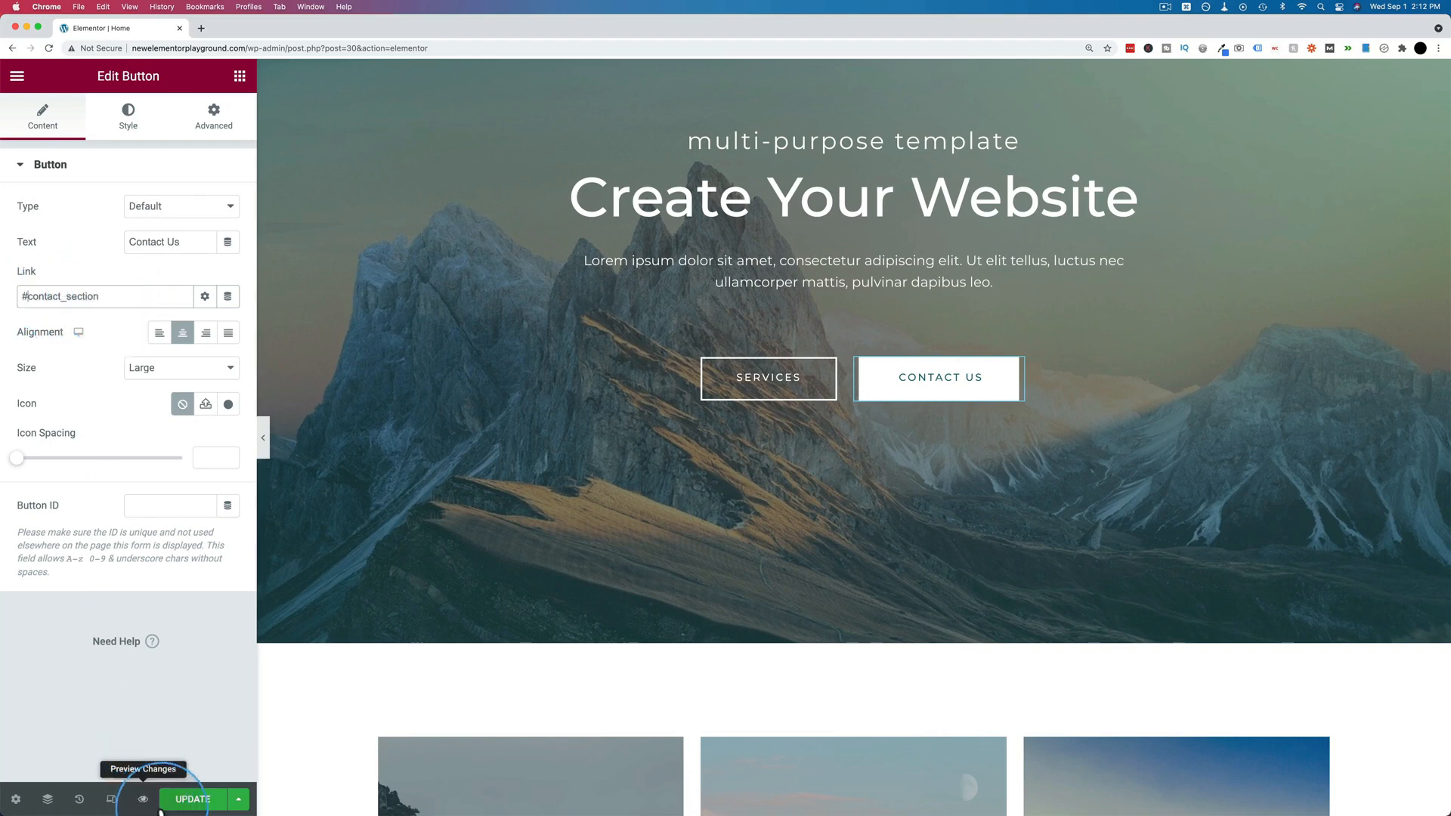
- Update the page and preview it to test the Contact Us button's jump to the Call To Action section
{"action": "left_click", "coordinate": [189, 800]}
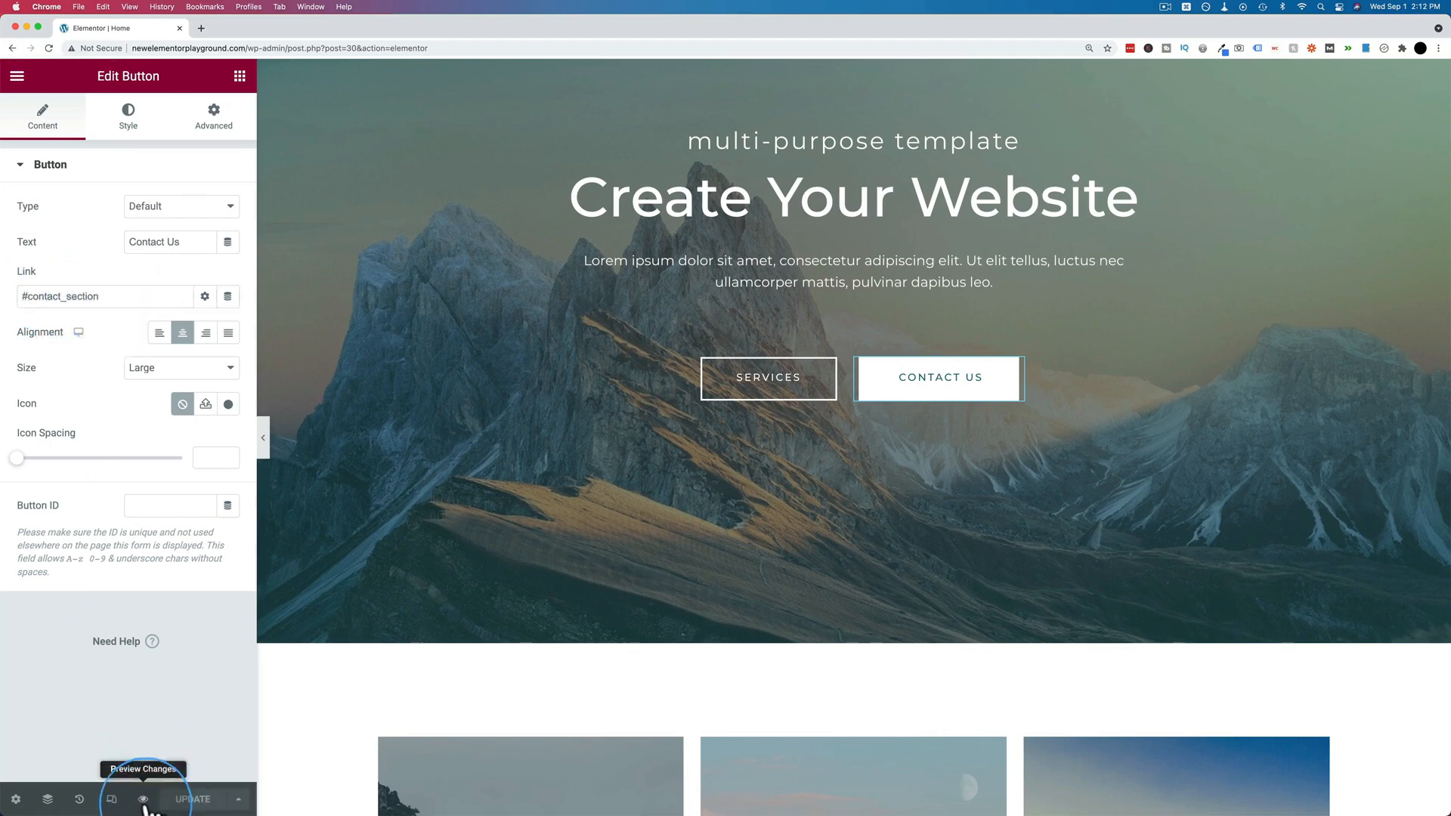
{"action": "left_click", "coordinate": [143, 801]}
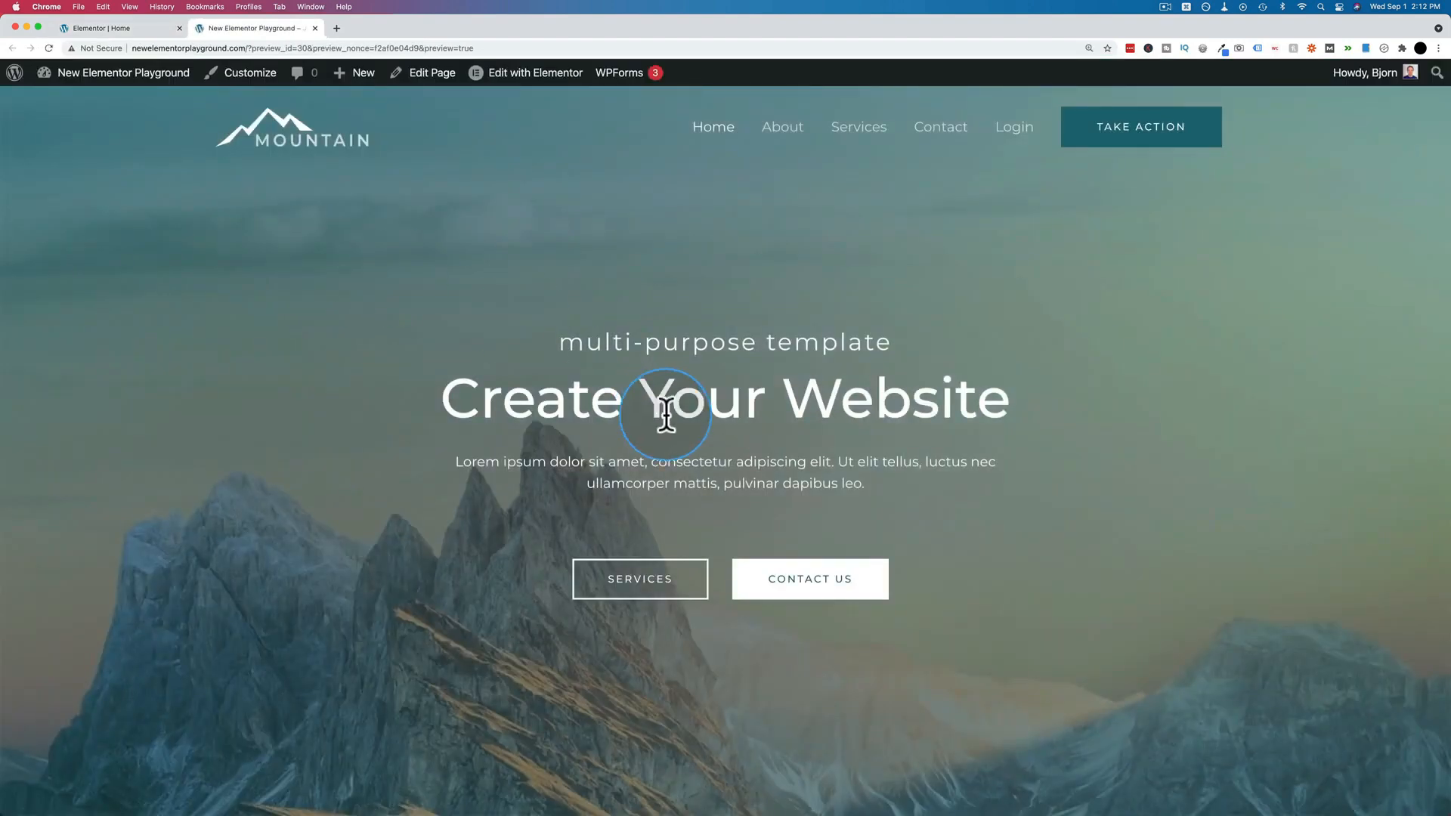
{"action": "scroll", "coordinate": [791, 592], "scroll_direction": "down", "scroll_amount": 15}
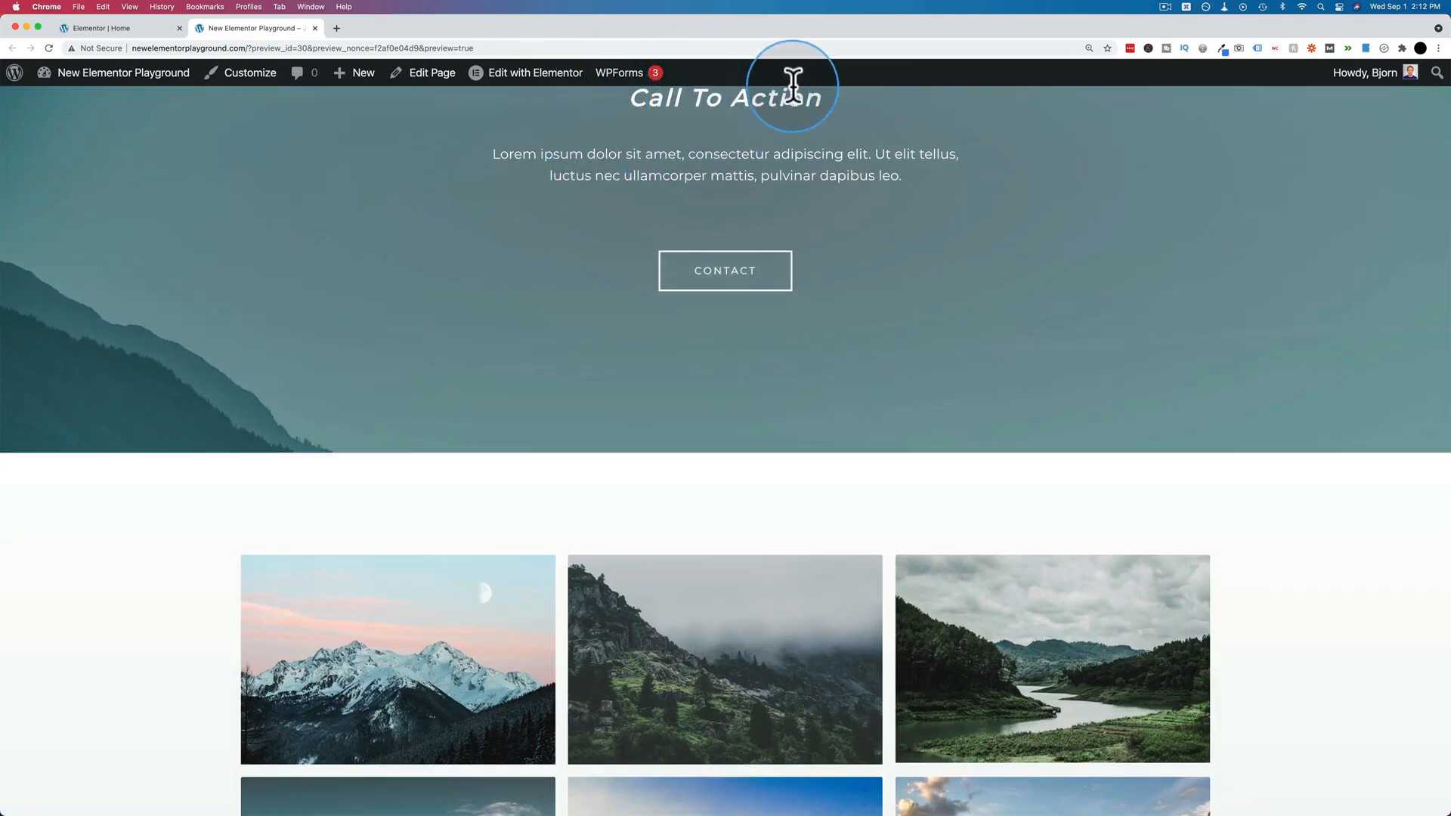
- Return to the page editor and delete the menu anchor above the Call To Action heading
{"action": "left_click", "coordinate": [121, 26]}
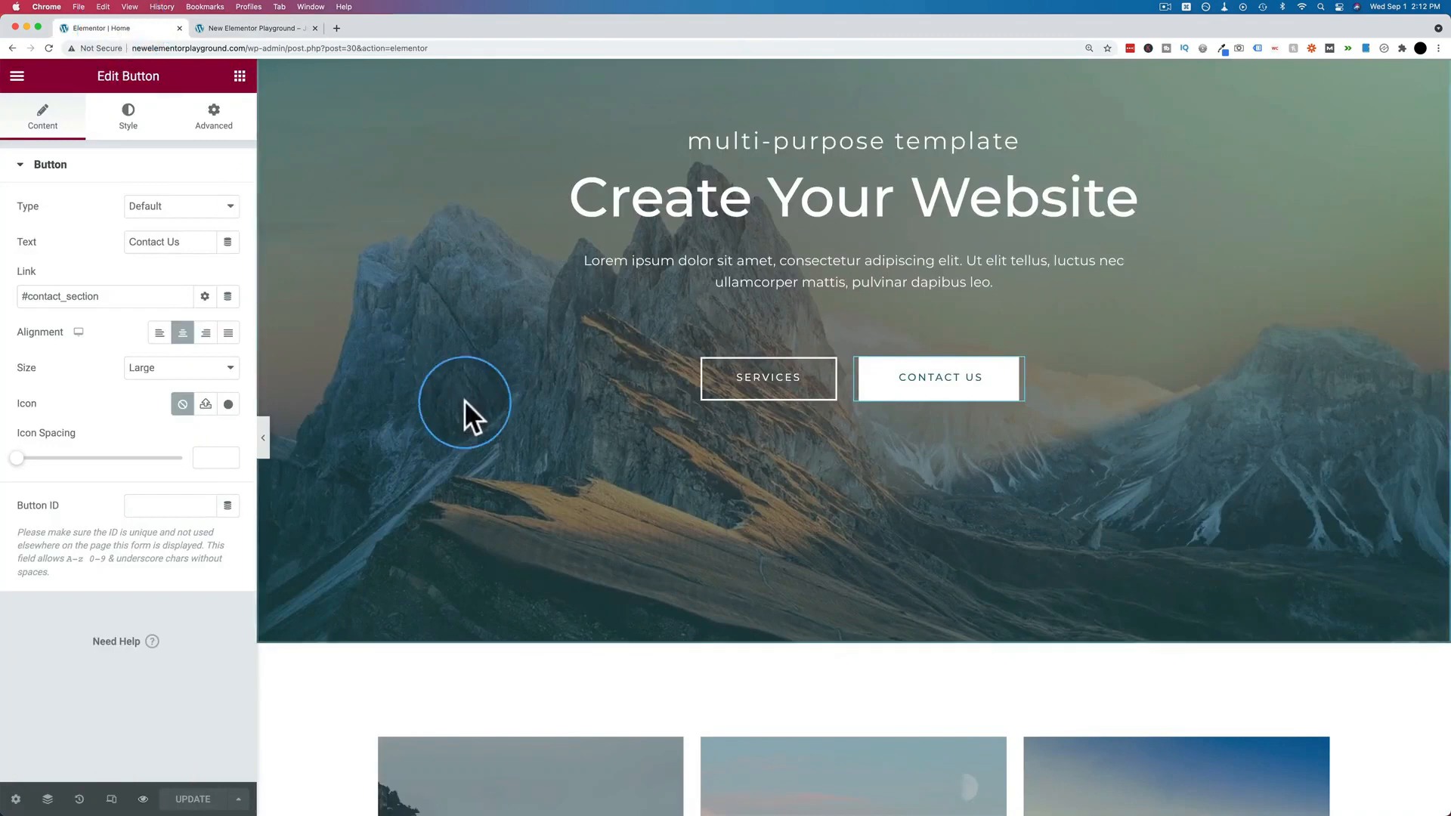
{"action": "scroll", "coordinate": [464, 414], "scroll_direction": "down", "scroll_amount": 10}
{"action": "scroll", "coordinate": [464, 401], "scroll_direction": "down", "scroll_amount": 10}
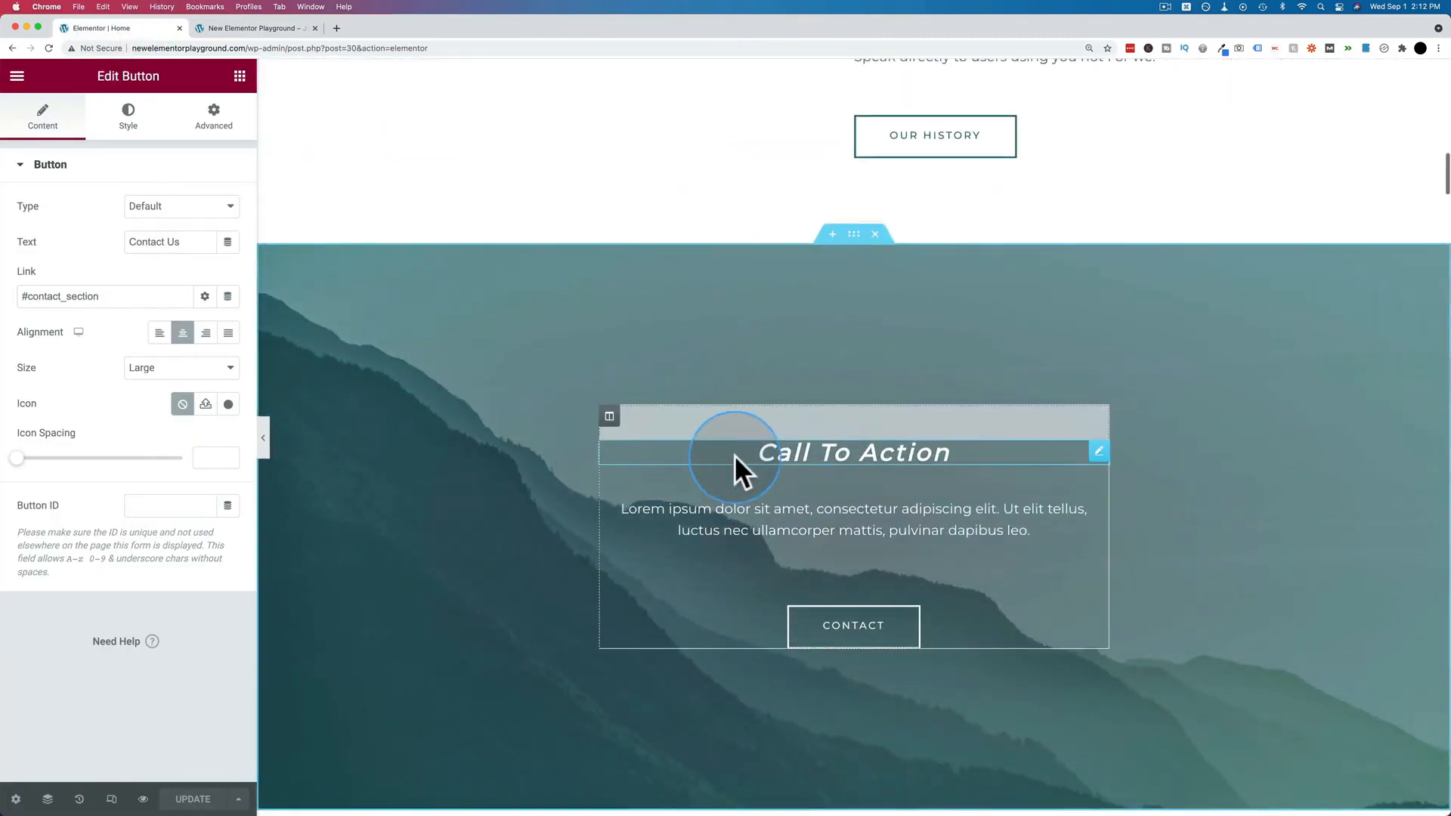
{"action": "left_click", "coordinate": [736, 428]}
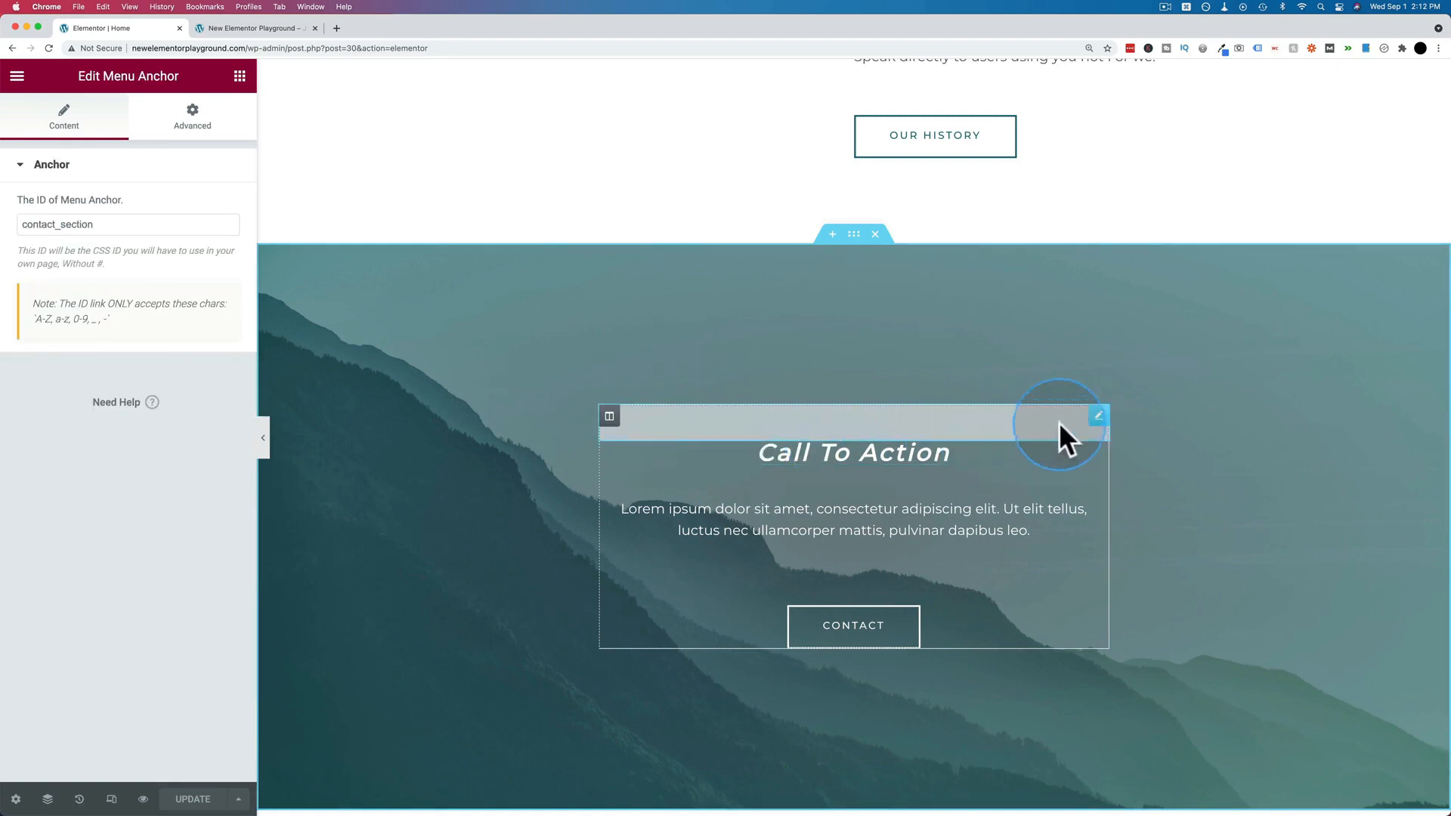
{"action": "right_click", "coordinate": [1100, 417]}
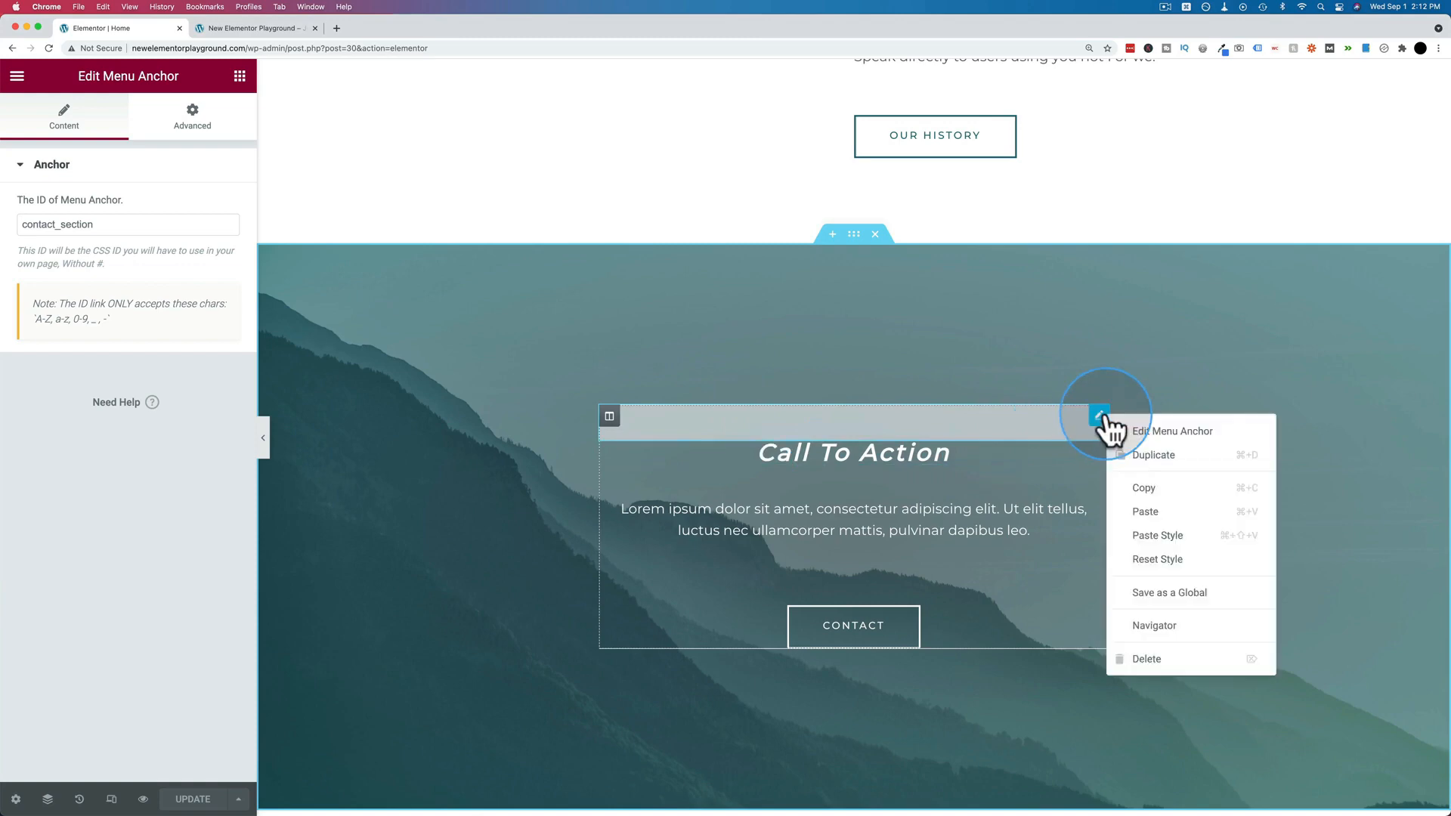
{"action": "left_click", "coordinate": [1140, 668]}
- Clear the link of the Contact Us button in the hero section and update the page
{"action": "scroll", "coordinate": [786, 389], "scroll_direction": "down", "scroll_amount": 5}
{"action": "scroll", "coordinate": [786, 389], "scroll_direction": "up", "scroll_amount": 6}
{"action": "left_click", "coordinate": [920, 438]}
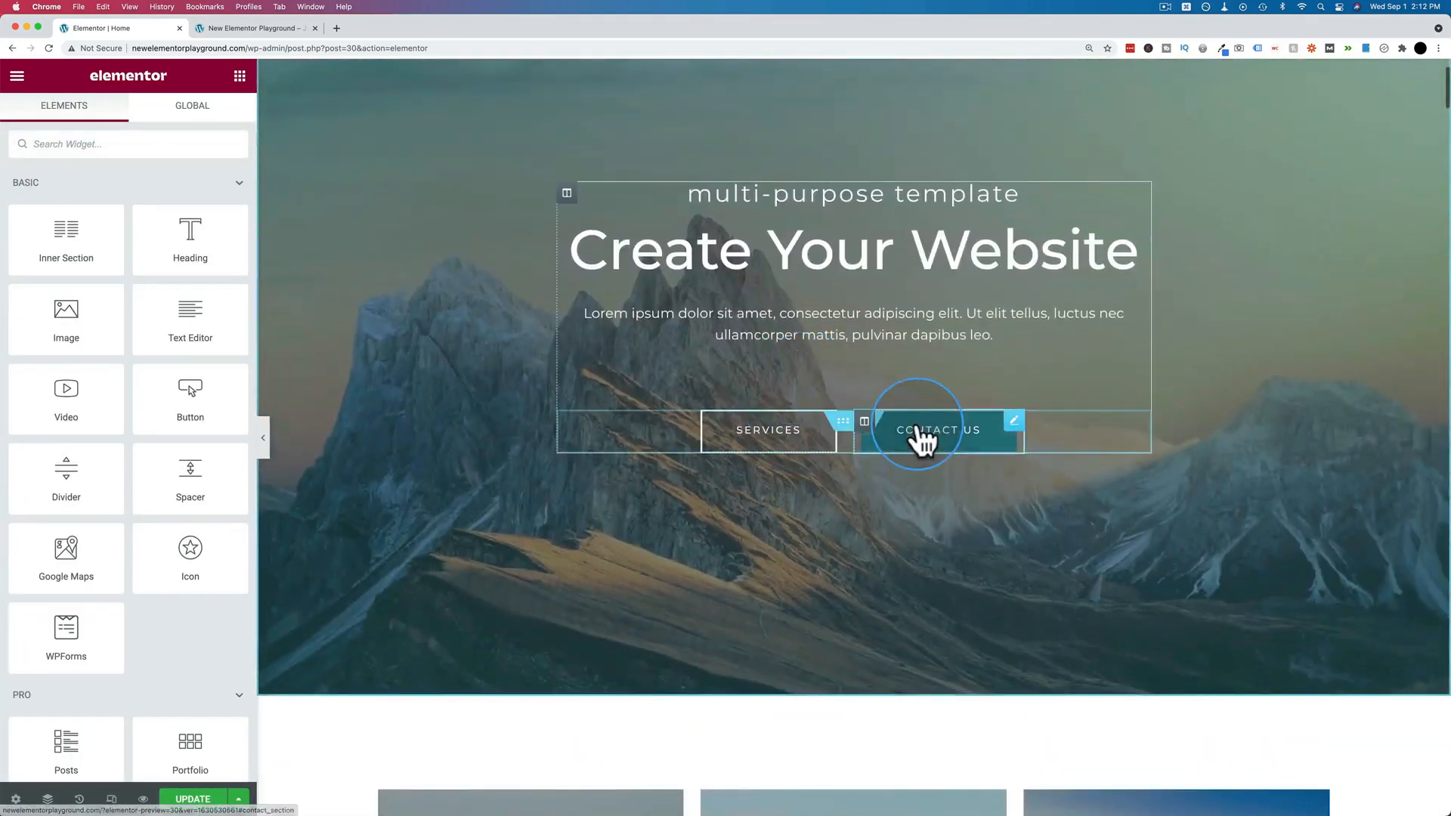
{"action": "left_click_drag", "start_coordinate": [110, 298], "coordinate": [25, 297]}
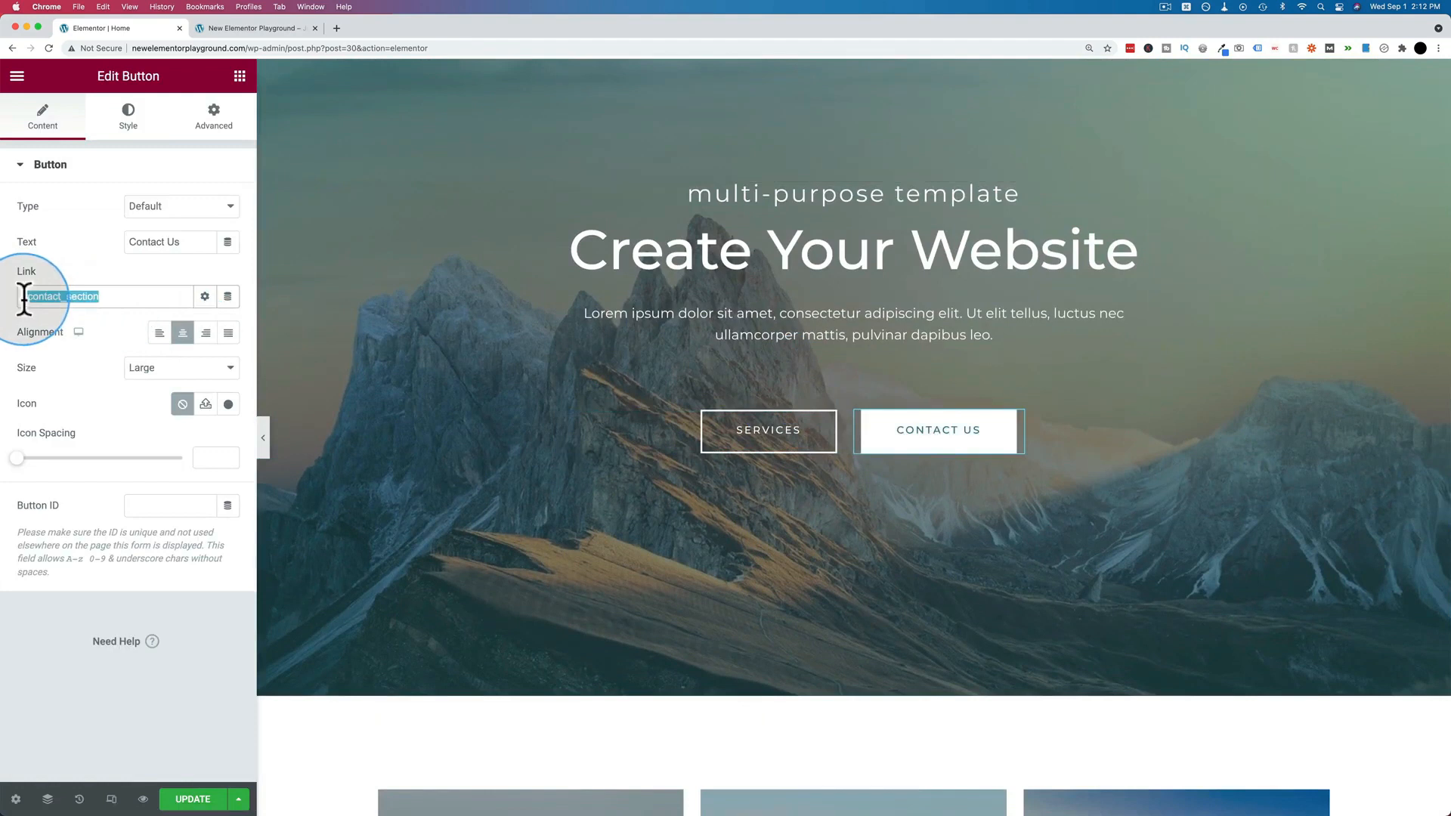
{"action": "key", "text": "BackSpace"}
{"action": "left_click", "coordinate": [187, 801]}
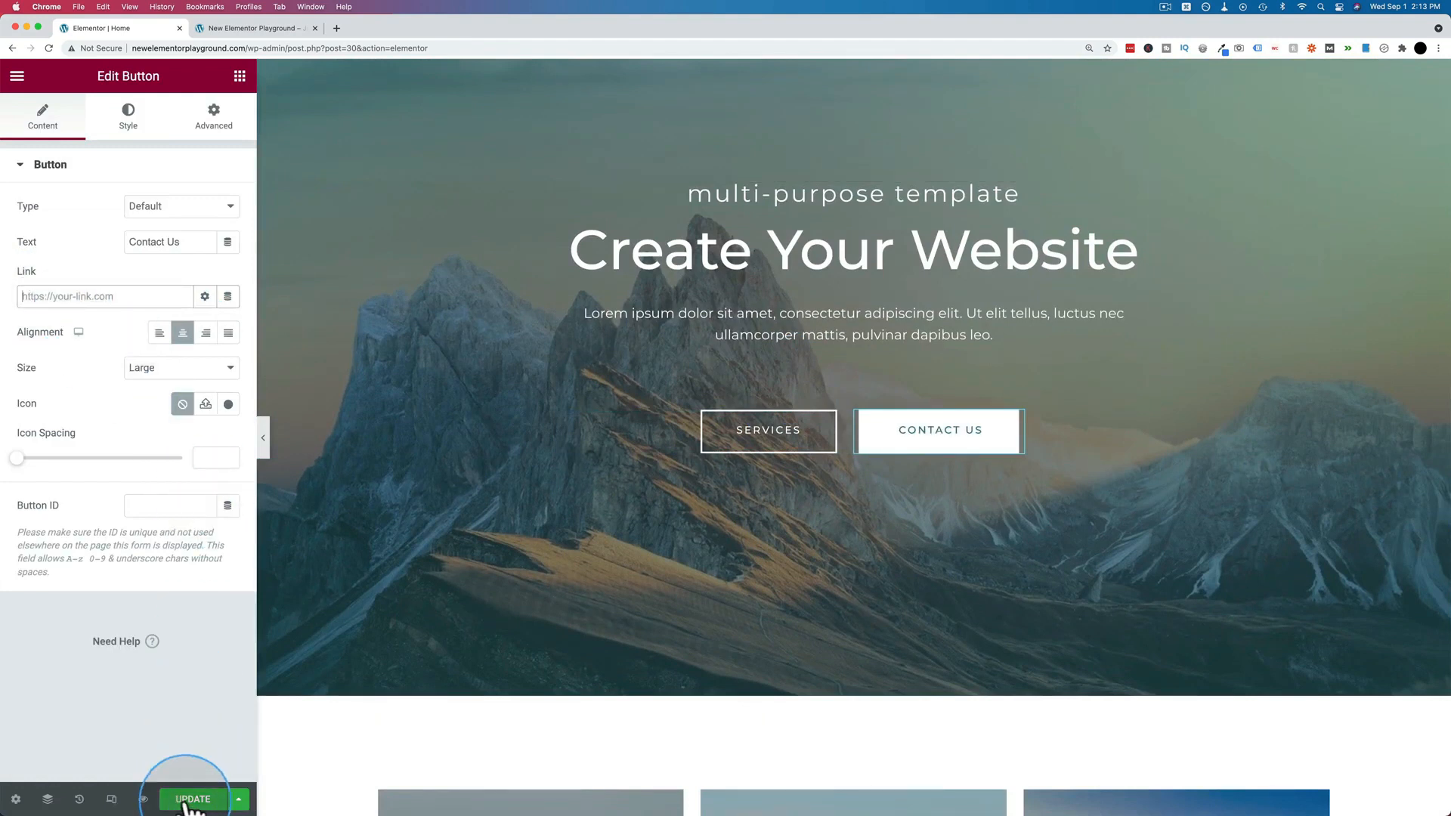
- Give the Call To Action section the CSS ID contact_section and copy that ID
{"action": "scroll", "coordinate": [687, 534], "scroll_direction": "down", "scroll_amount": 5}
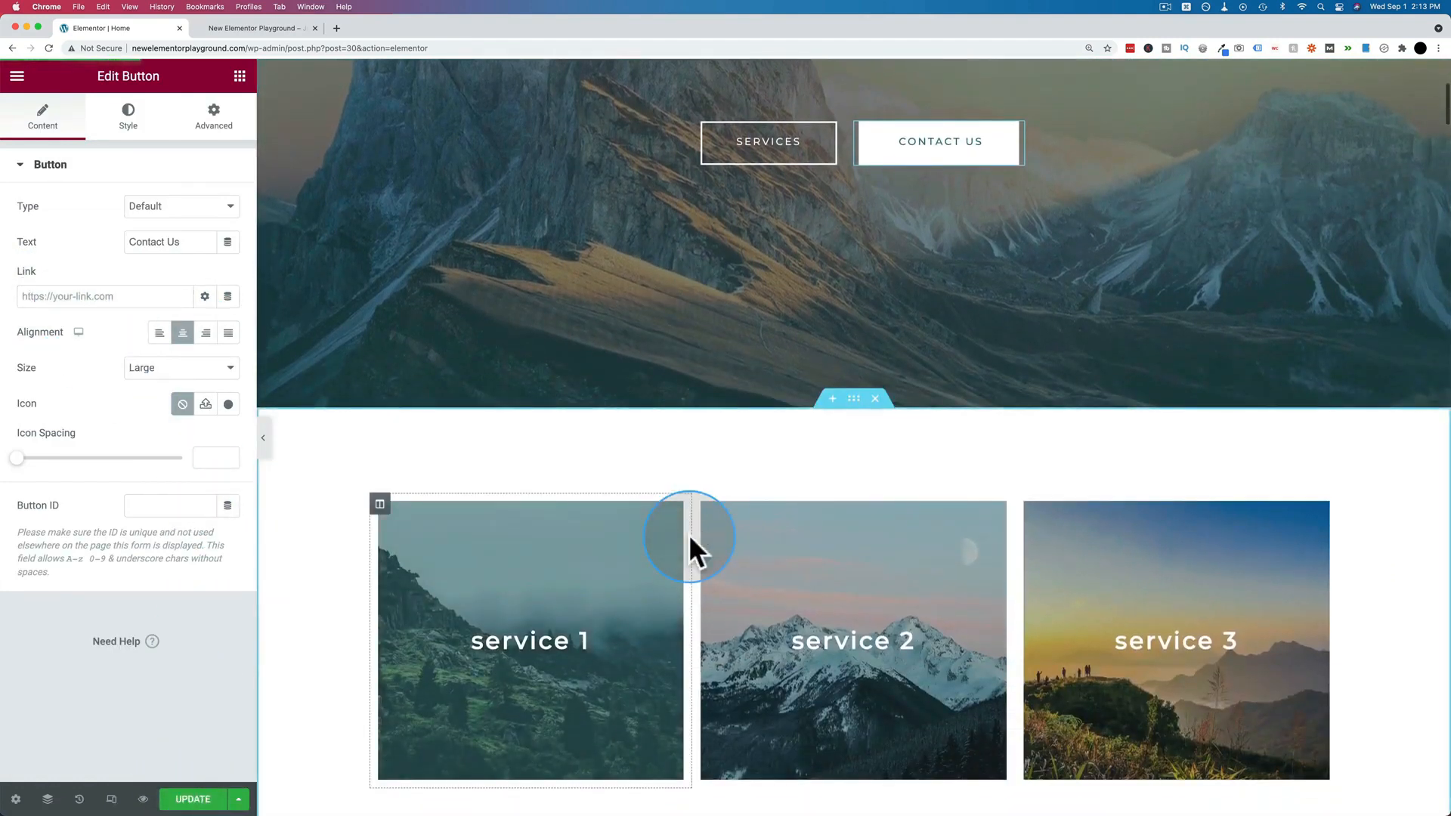
{"action": "scroll", "coordinate": [688, 444], "scroll_direction": "down", "scroll_amount": 10}
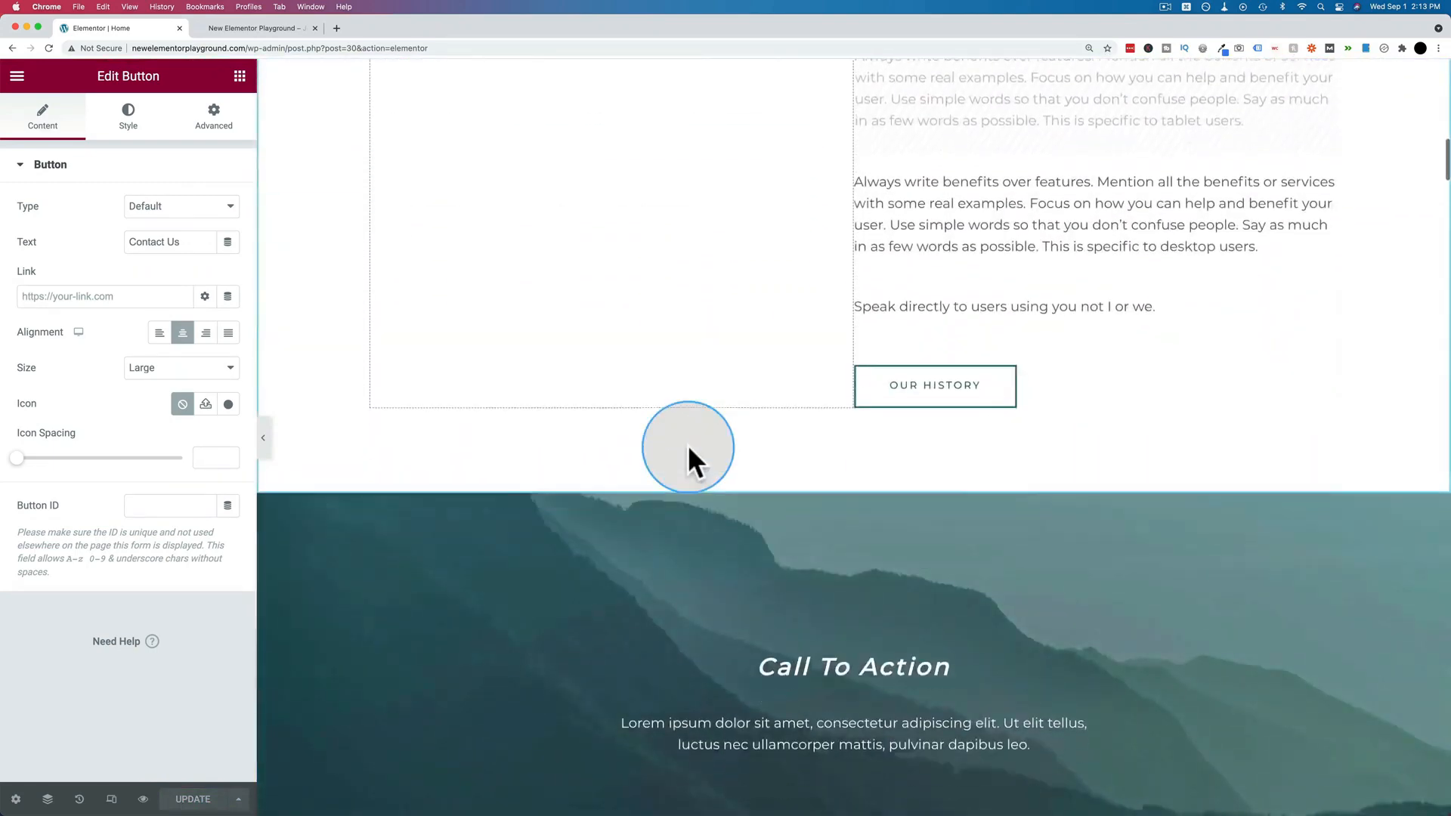
{"action": "scroll", "coordinate": [688, 445], "scroll_direction": "down", "scroll_amount": 4}
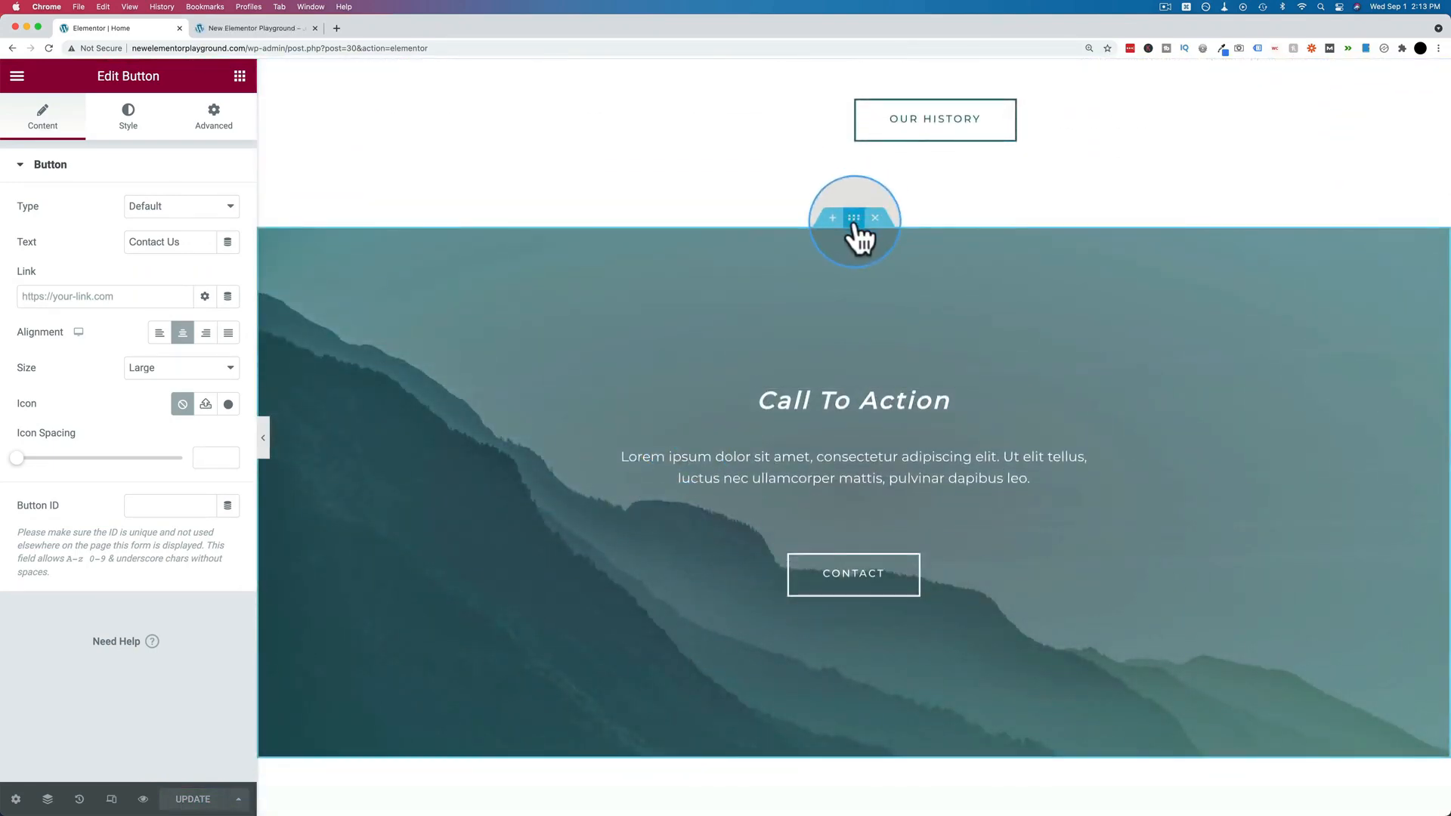
{"action": "left_click", "coordinate": [854, 226]}
{"action": "left_click", "coordinate": [212, 121]}
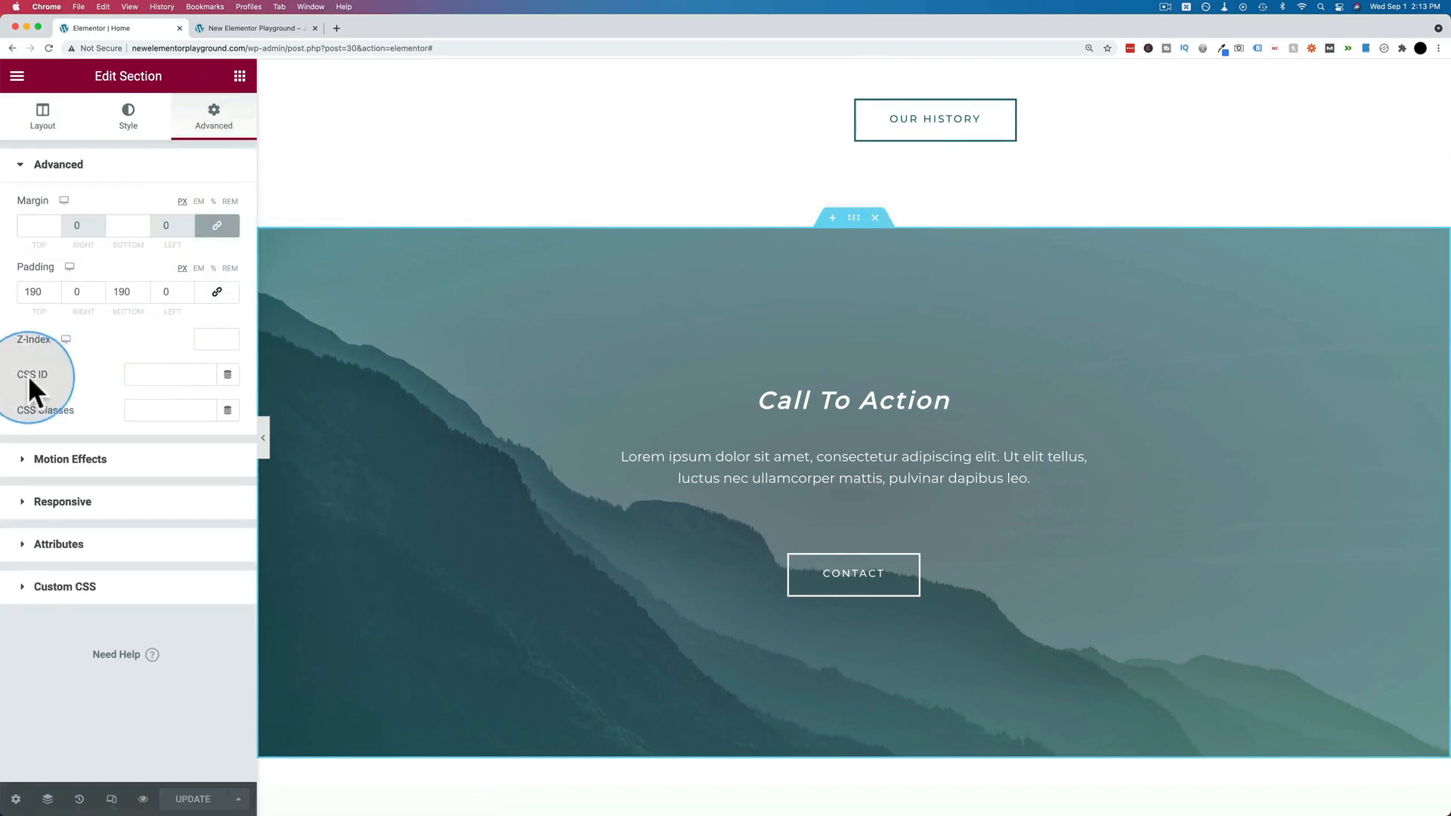
{"action": "type", "text": "con"}
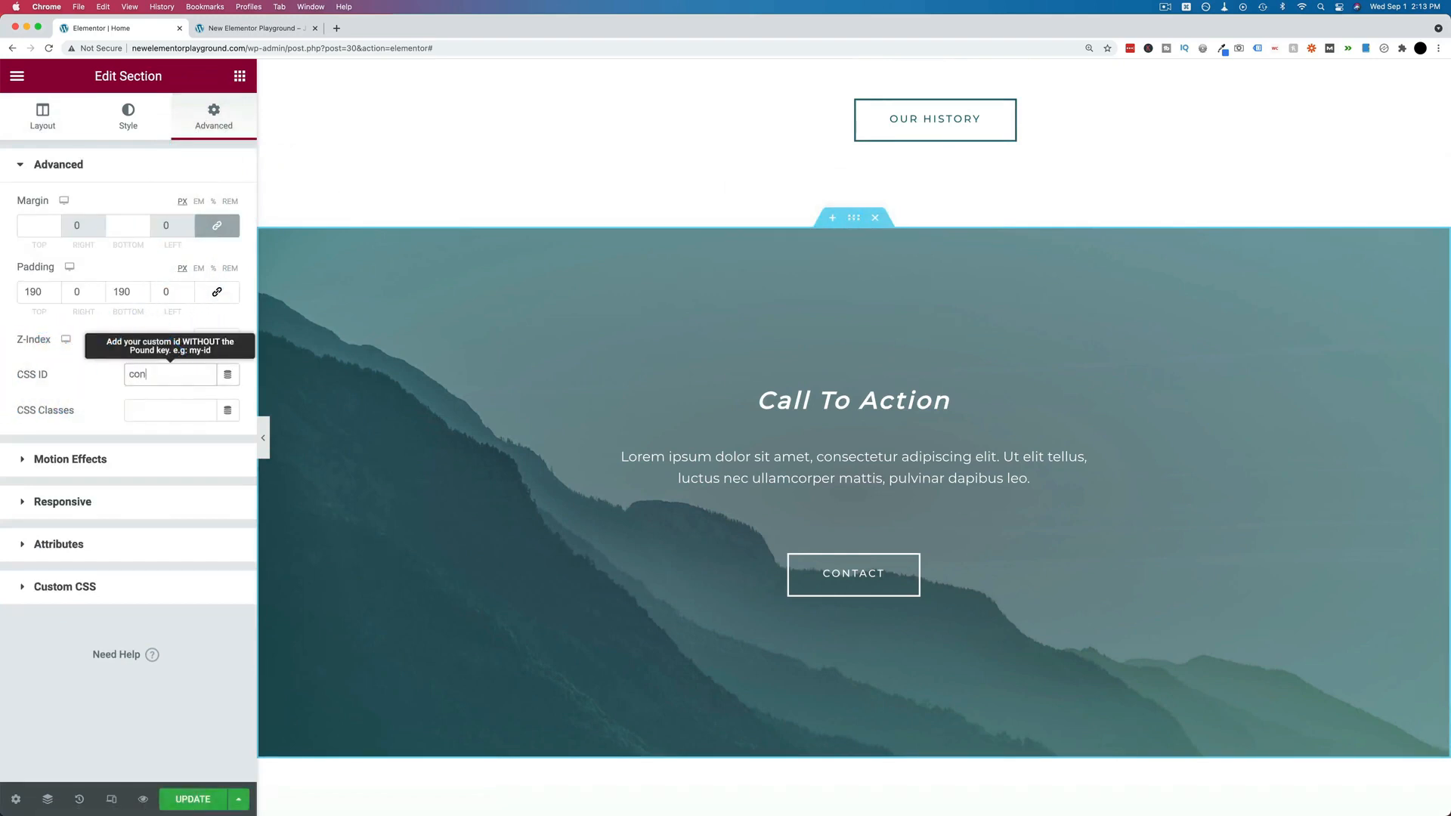
{"action": "type", "text": "tact_section"}
{"action": "right_click", "coordinate": [176, 374]}
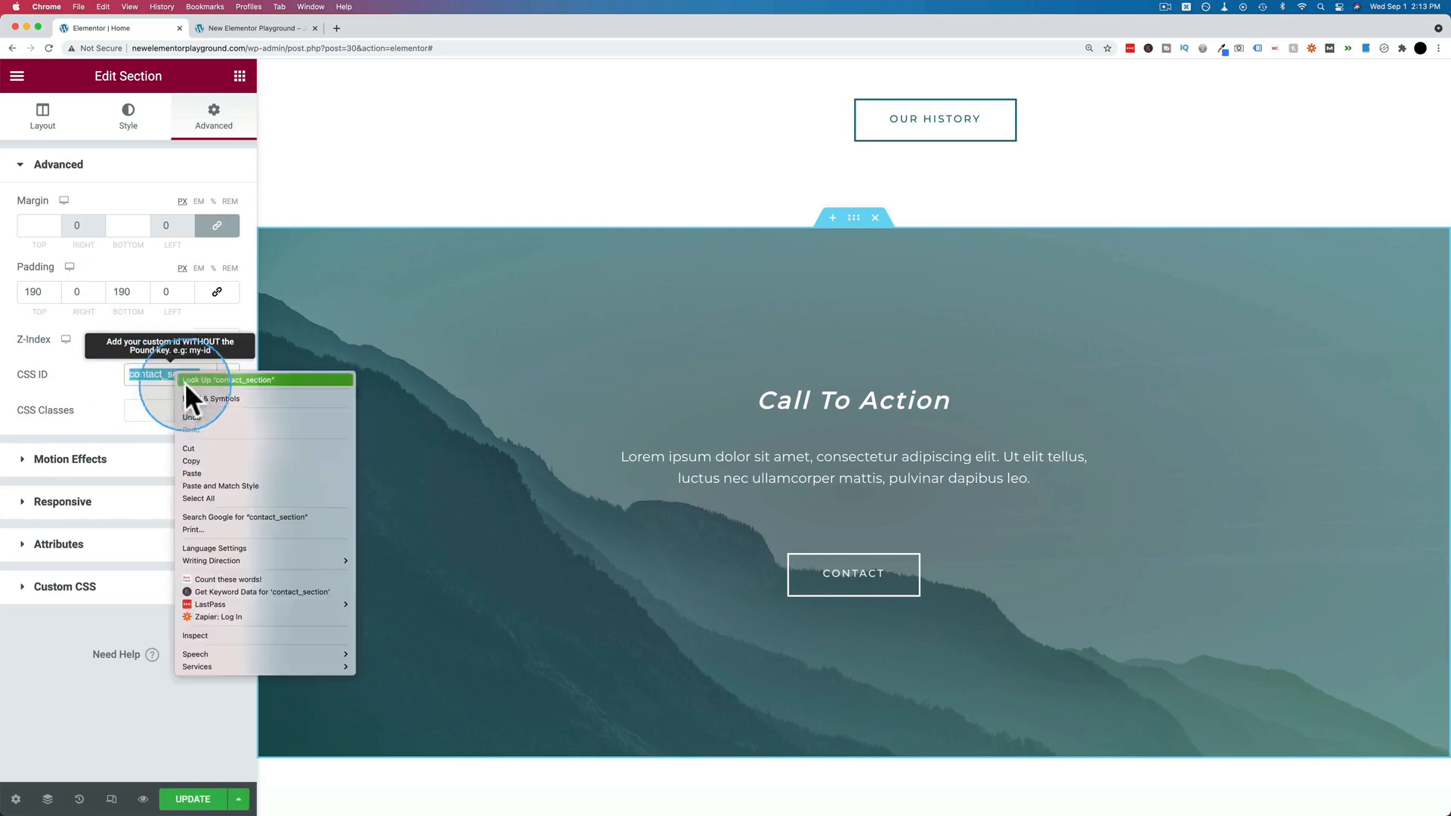
{"action": "left_click", "coordinate": [205, 460]}
{"action": "scroll", "coordinate": [858, 328], "scroll_direction": "up", "scroll_amount": 15}
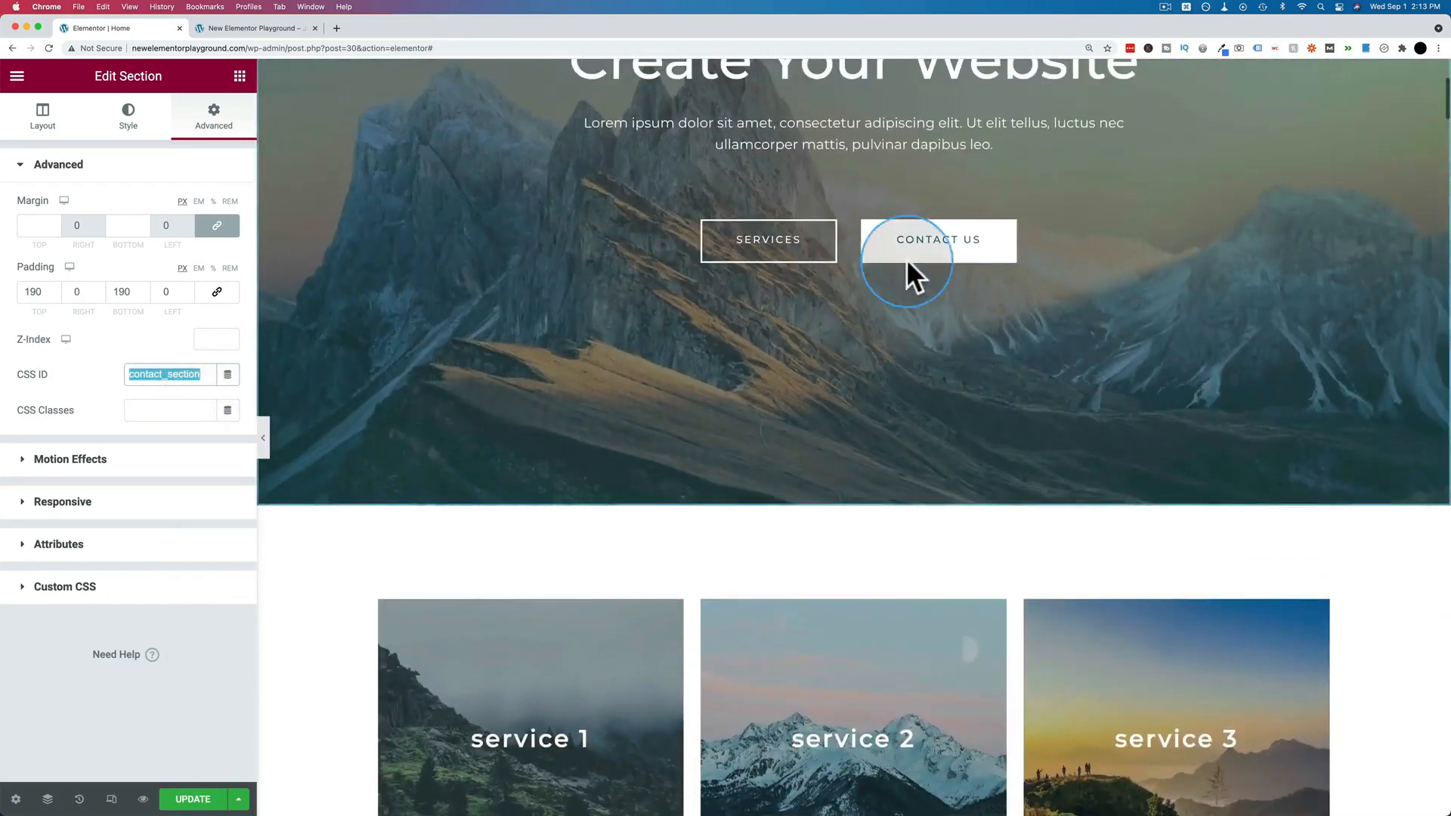
{"action": "left_click", "coordinate": [905, 258]}
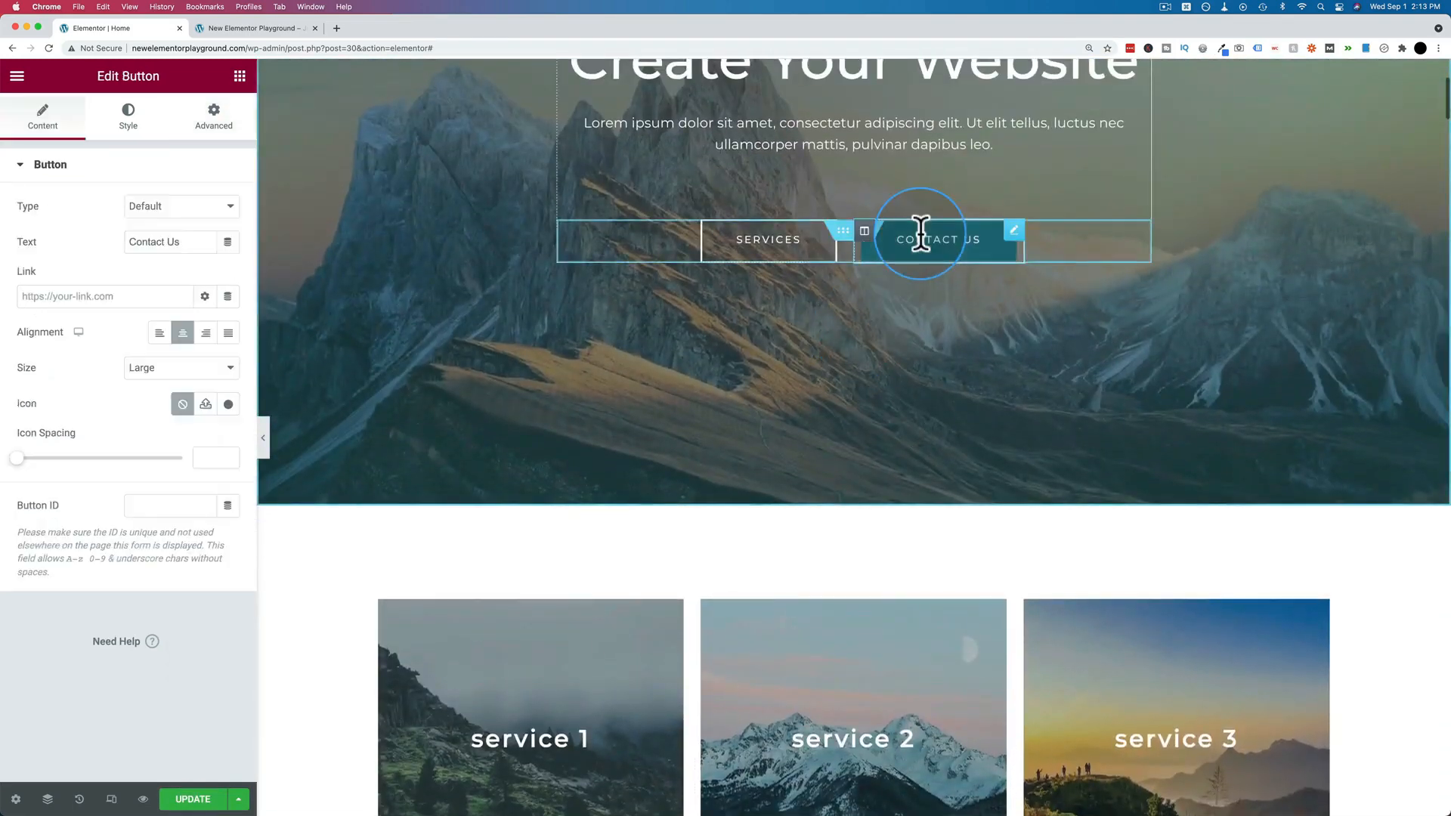
{"action": "left_click", "coordinate": [97, 296]}
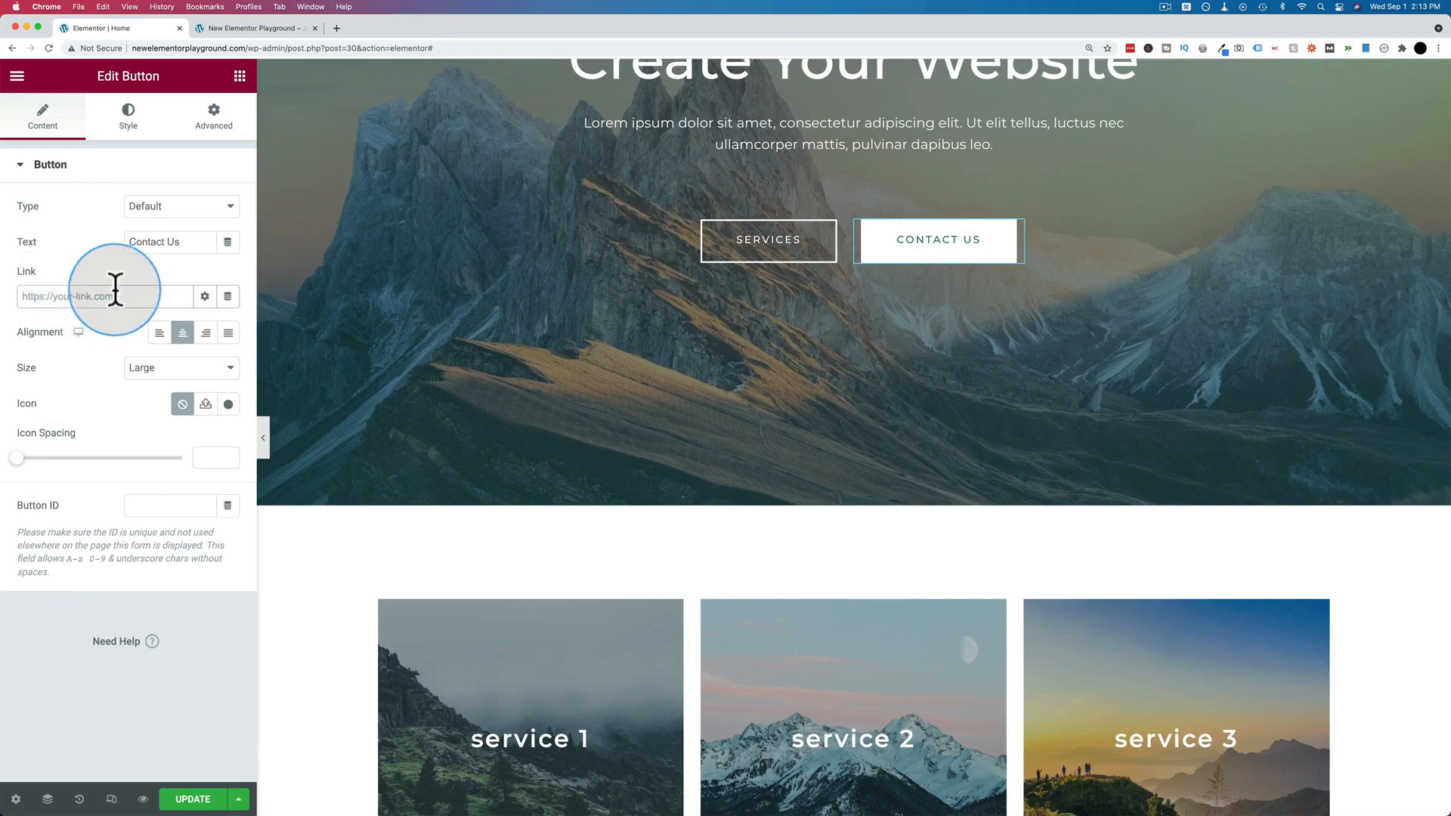
{"action": "type", "text": "http://n"}
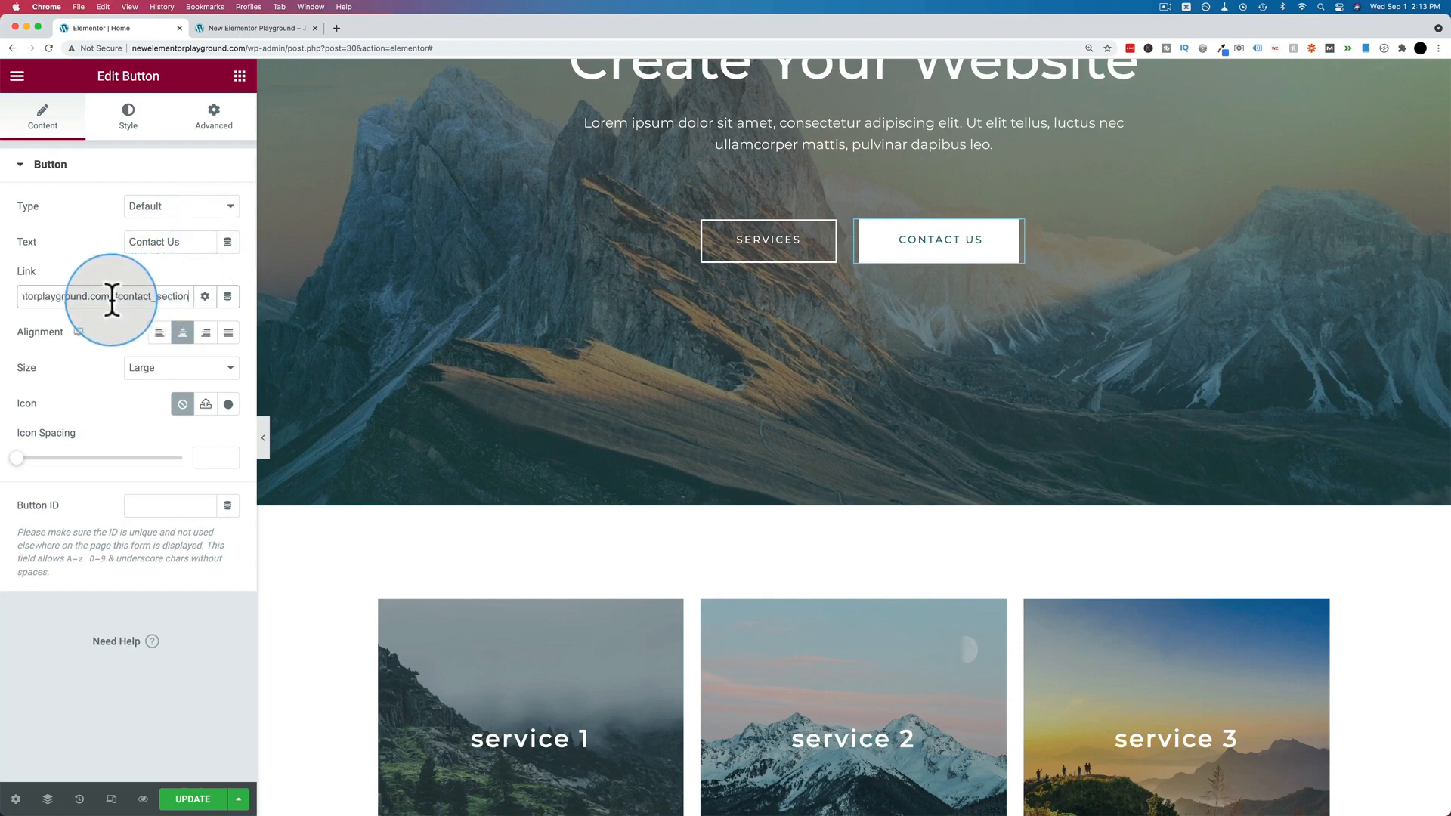
- Try adding the page path services/ before the hash in the Contact Us button's link
{"action": "left_click", "coordinate": [112, 297]}
{"action": "type", "text": "s"}
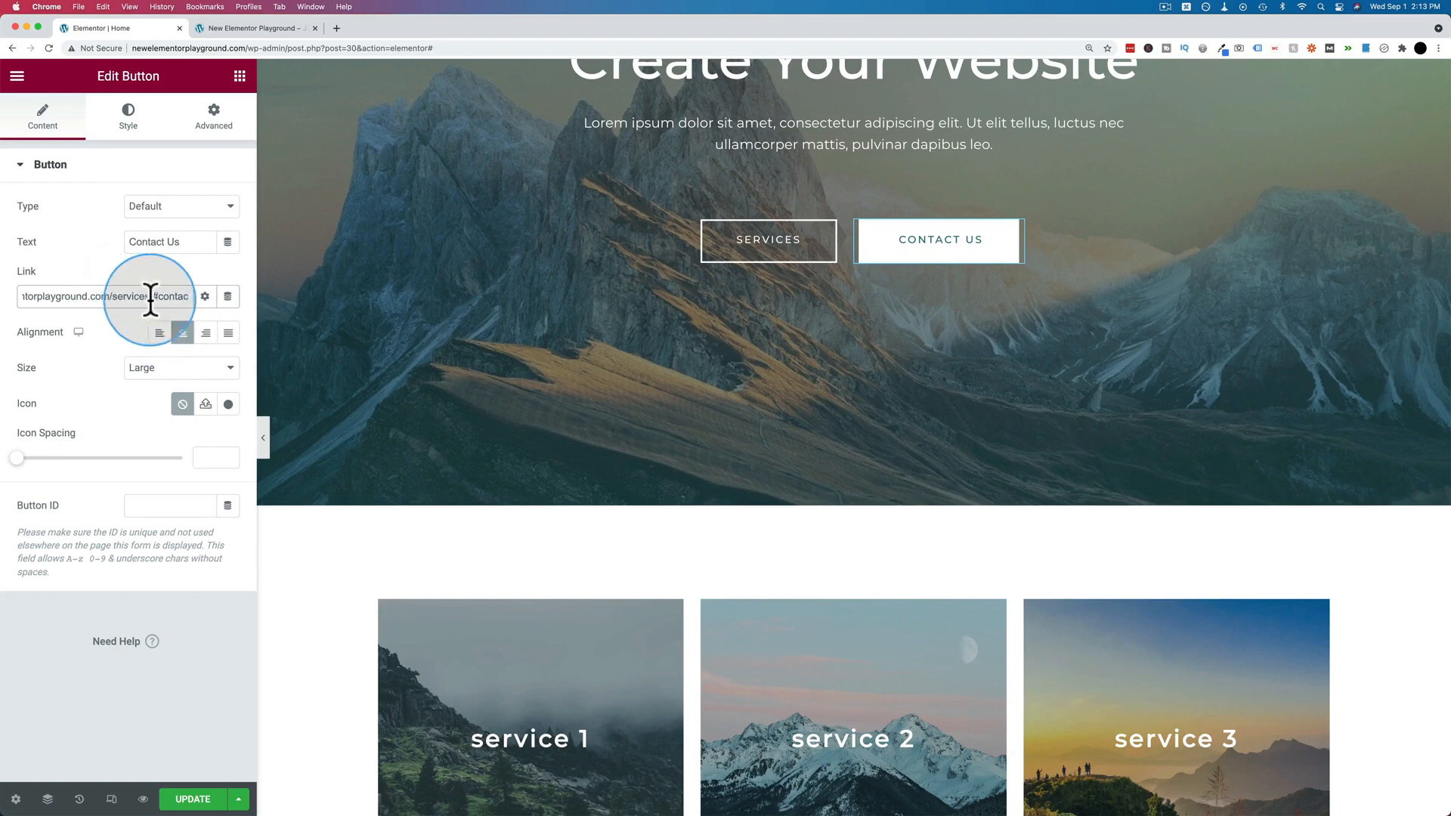
- Update the page and check in the preview that the Contact Us button jumps to the Call To Action section
{"action": "left_click", "coordinate": [184, 800]}
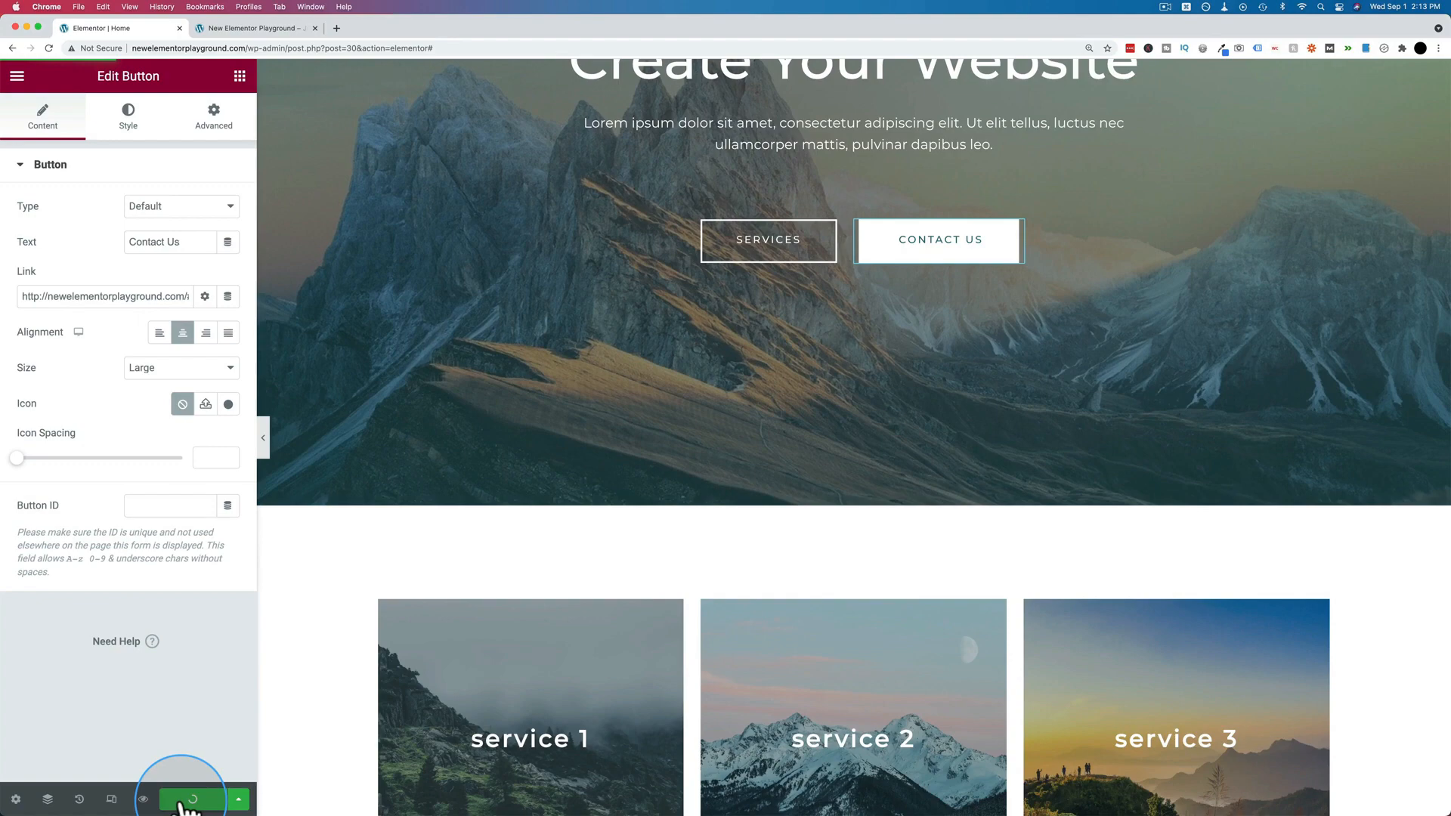
{"action": "left_click", "coordinate": [261, 27]}
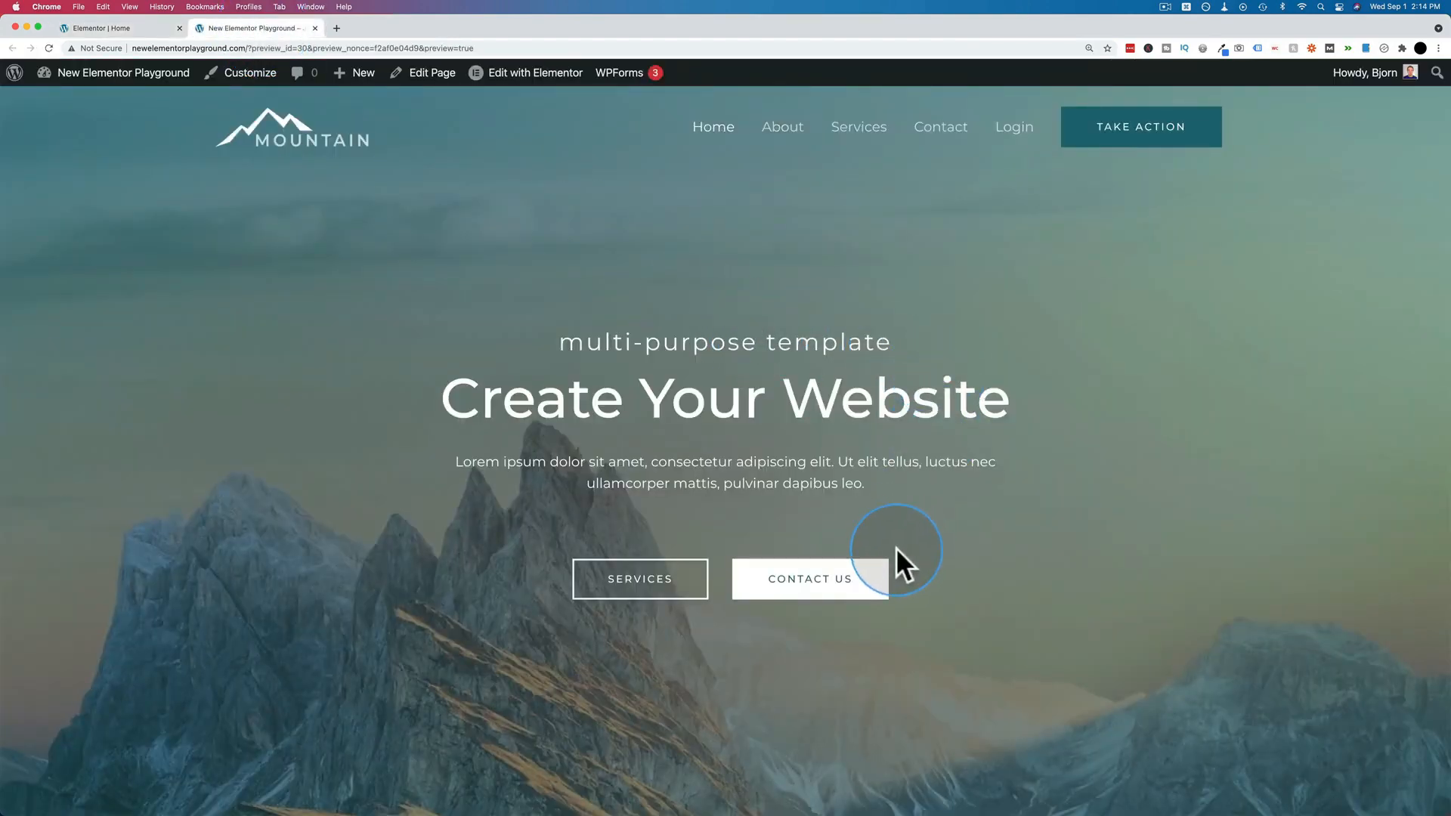
{"action": "left_click", "coordinate": [811, 586]}
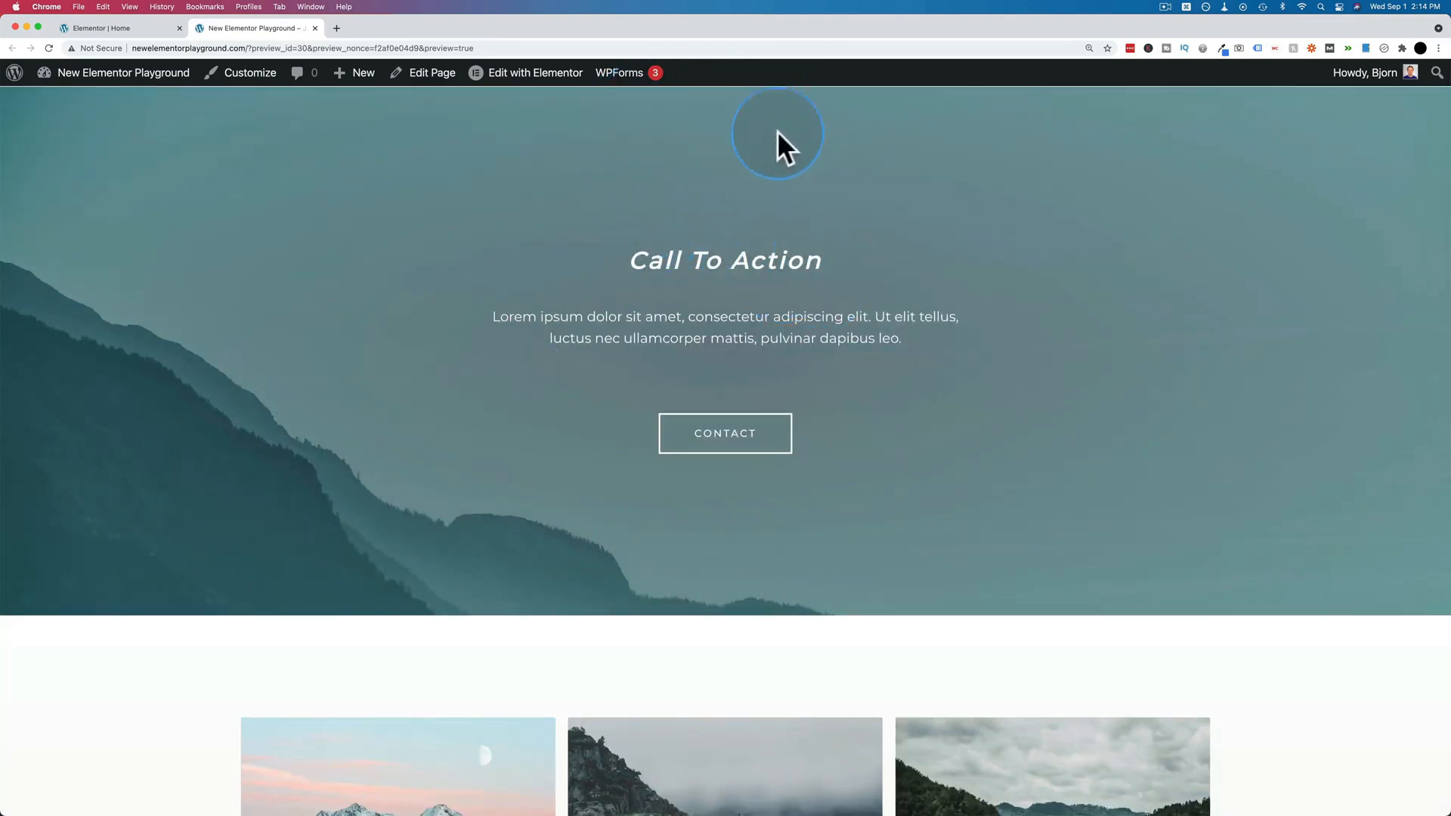
{"action": "scroll", "coordinate": [742, 227], "scroll_direction": "up", "scroll_amount": 1}
{"action": "scroll", "coordinate": [747, 125], "scroll_direction": "down", "scroll_amount": 1}
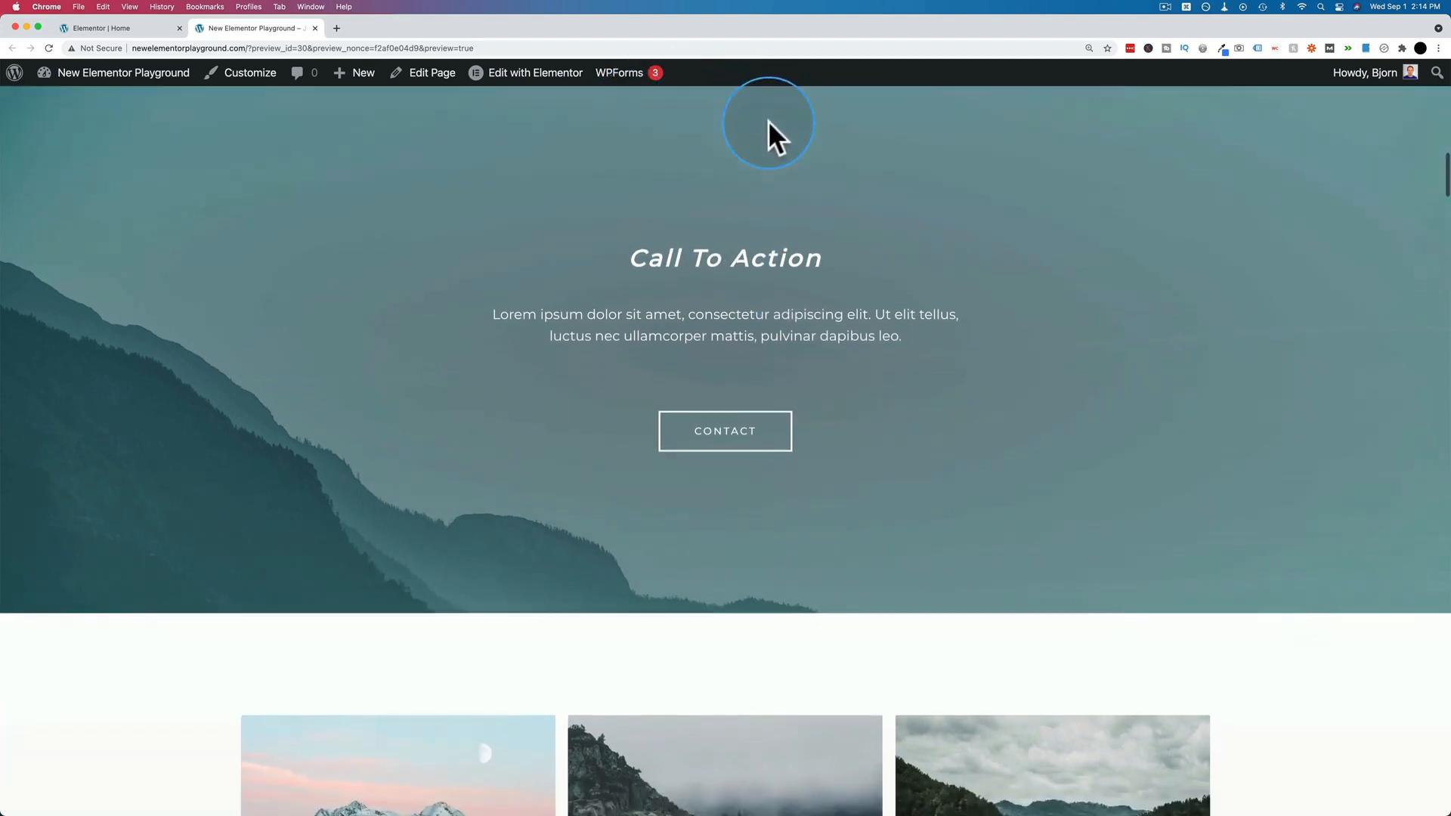
{"action": "scroll", "coordinate": [768, 120], "scroll_direction": "down", "scroll_amount": 3}
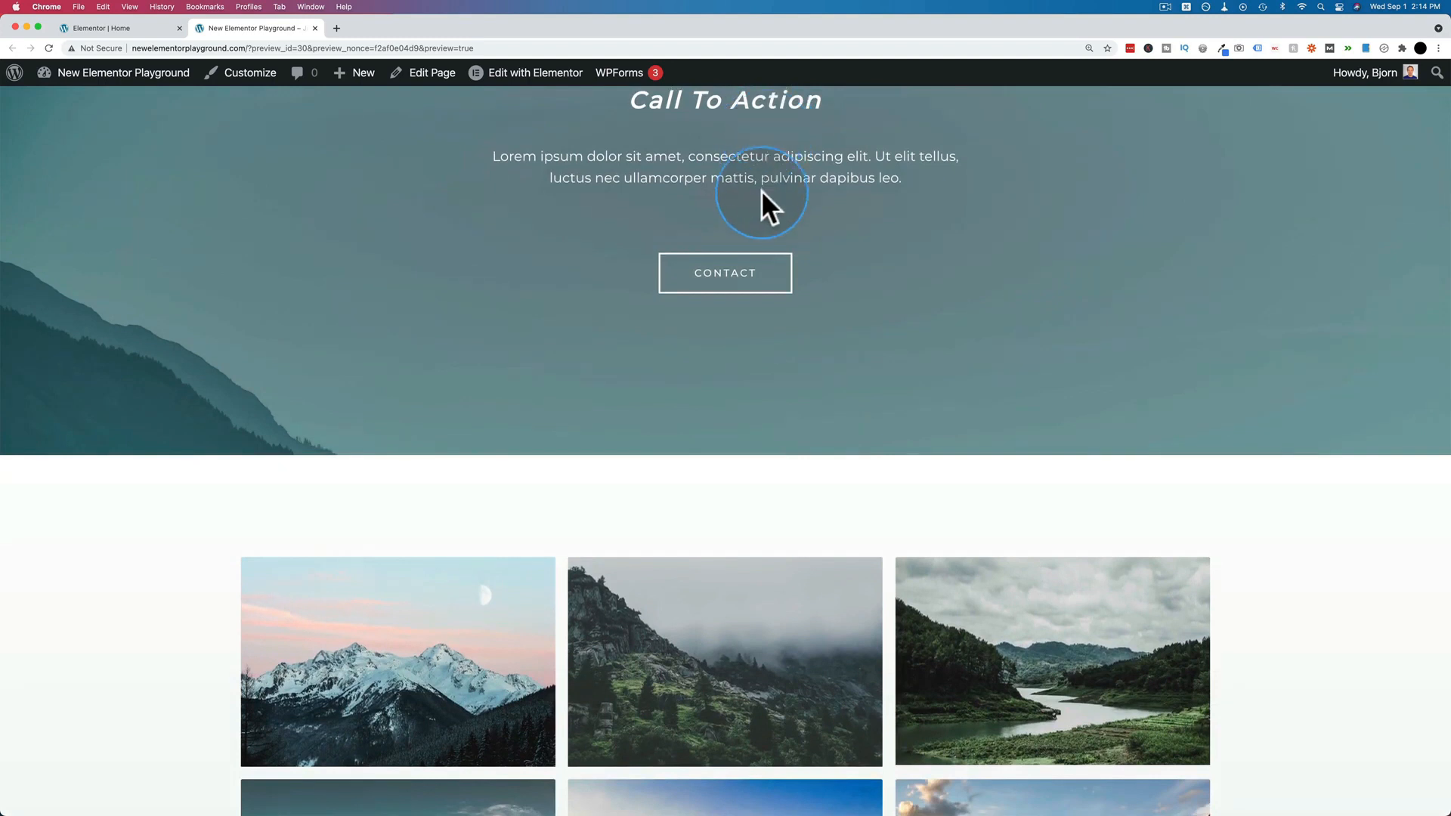
{"action": "scroll", "coordinate": [761, 192], "scroll_direction": "up", "scroll_amount": 4}
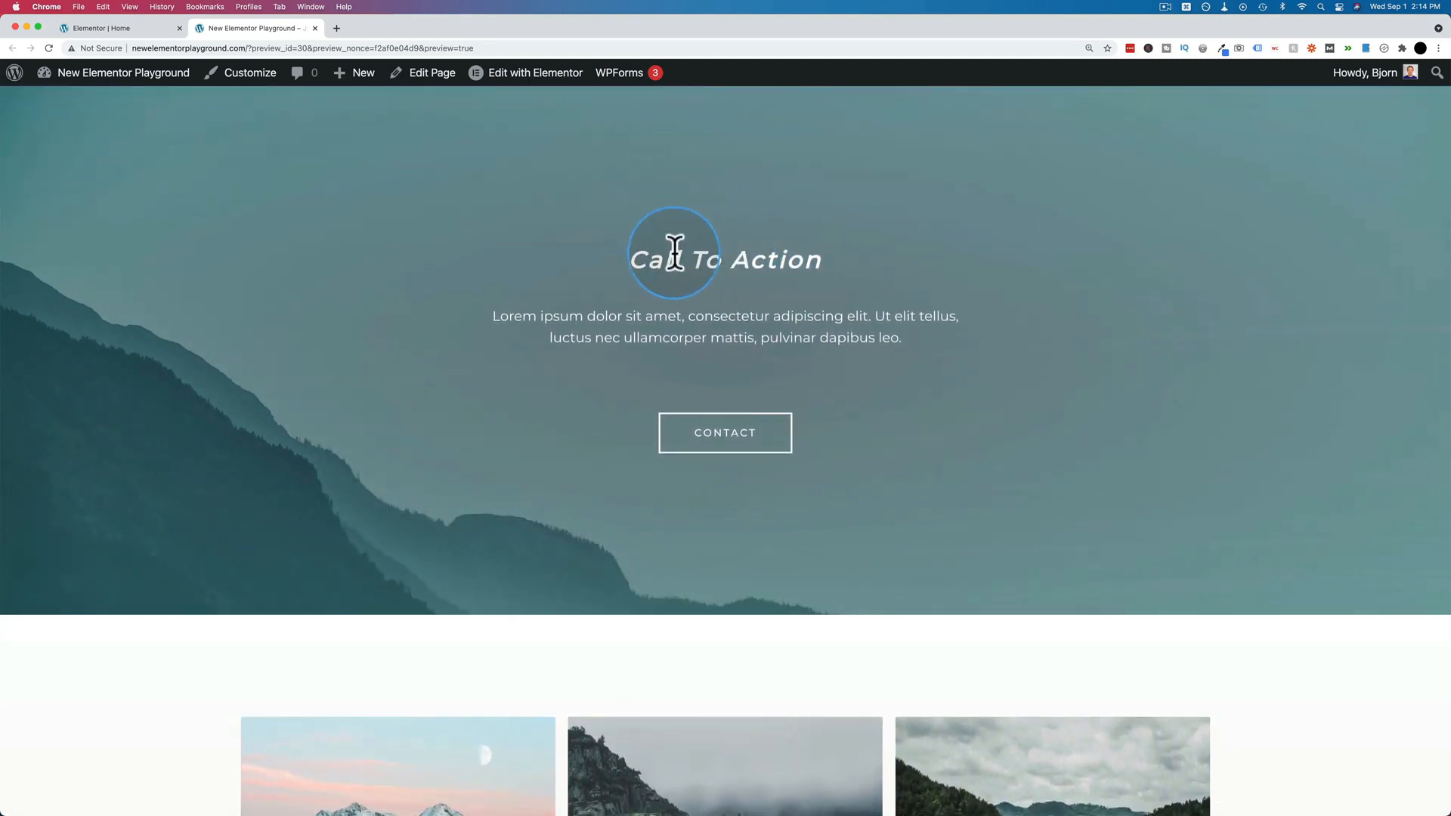
- In the page editor, place a Menu Anchor widget above the Call To Action heading and delete it again
{"action": "left_click", "coordinate": [141, 30]}
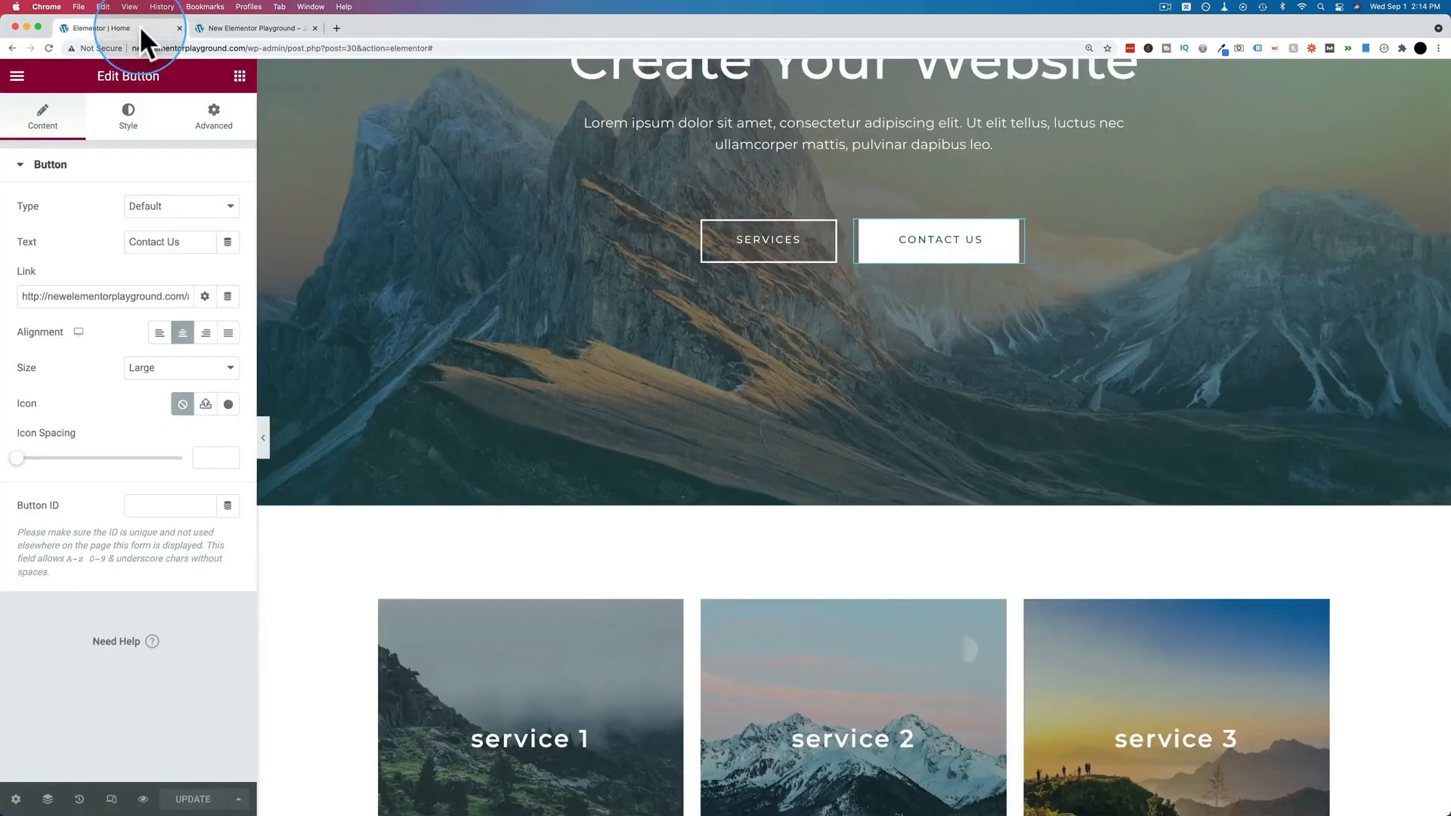
{"action": "scroll", "coordinate": [488, 409], "scroll_direction": "down", "scroll_amount": 20}
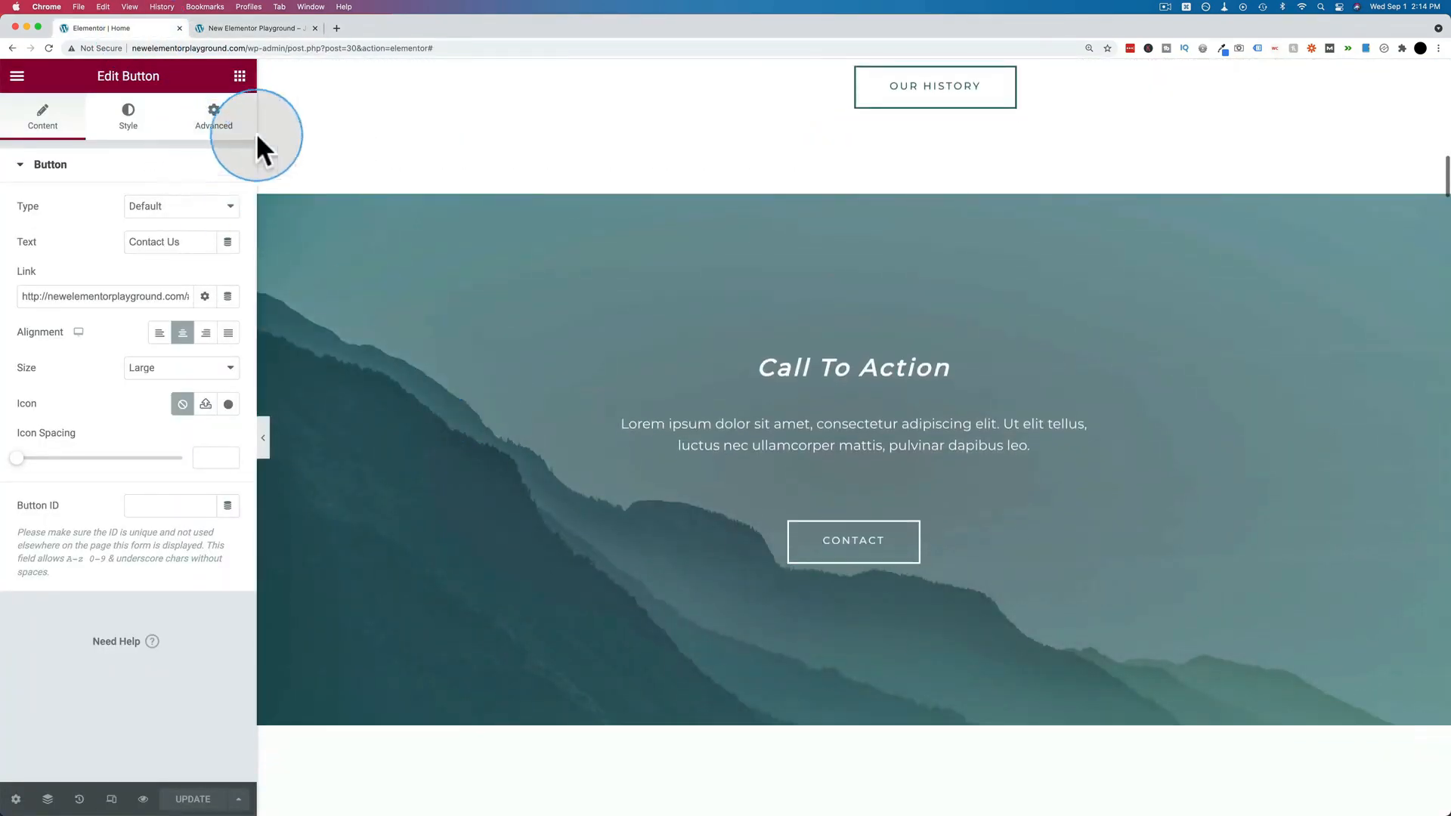
{"action": "left_click", "coordinate": [240, 76]}
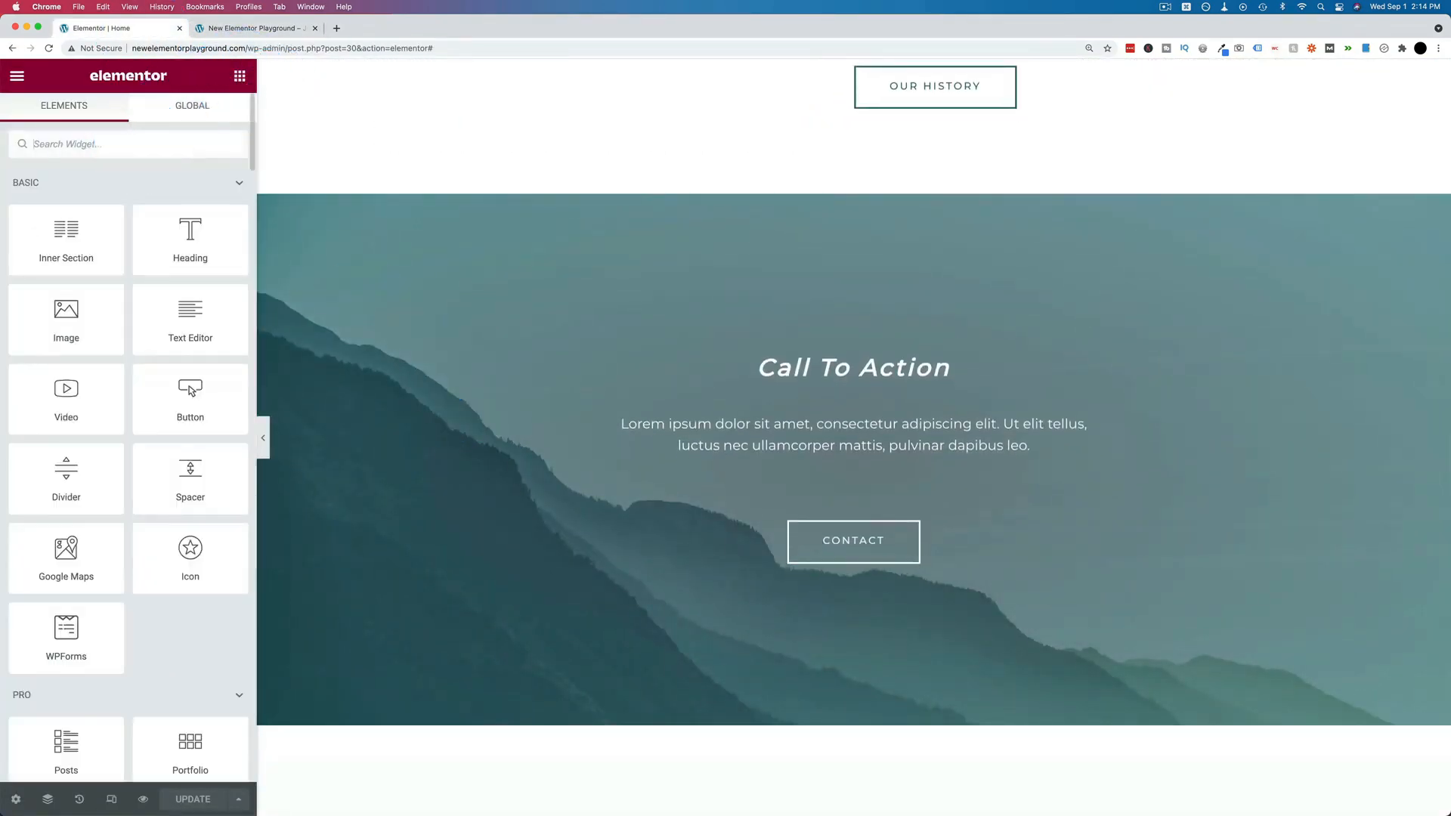
{"action": "type", "text": "menu"}
{"action": "left_click", "coordinate": [61, 188]}
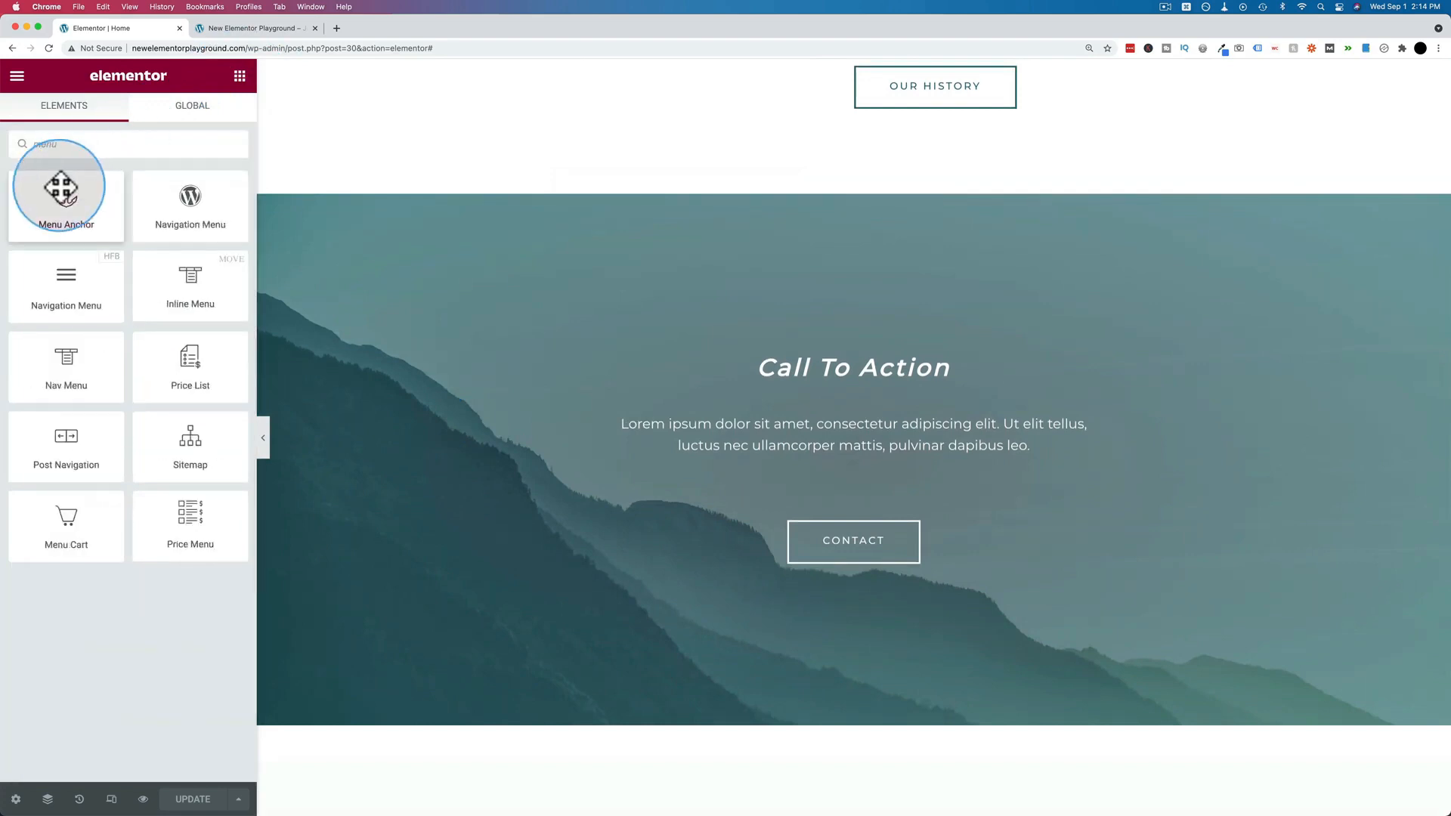
{"action": "left_click_drag", "start_coordinate": [60, 188], "coordinate": [878, 228]}
{"action": "left_click_drag", "start_coordinate": [834, 318], "coordinate": [827, 368]}
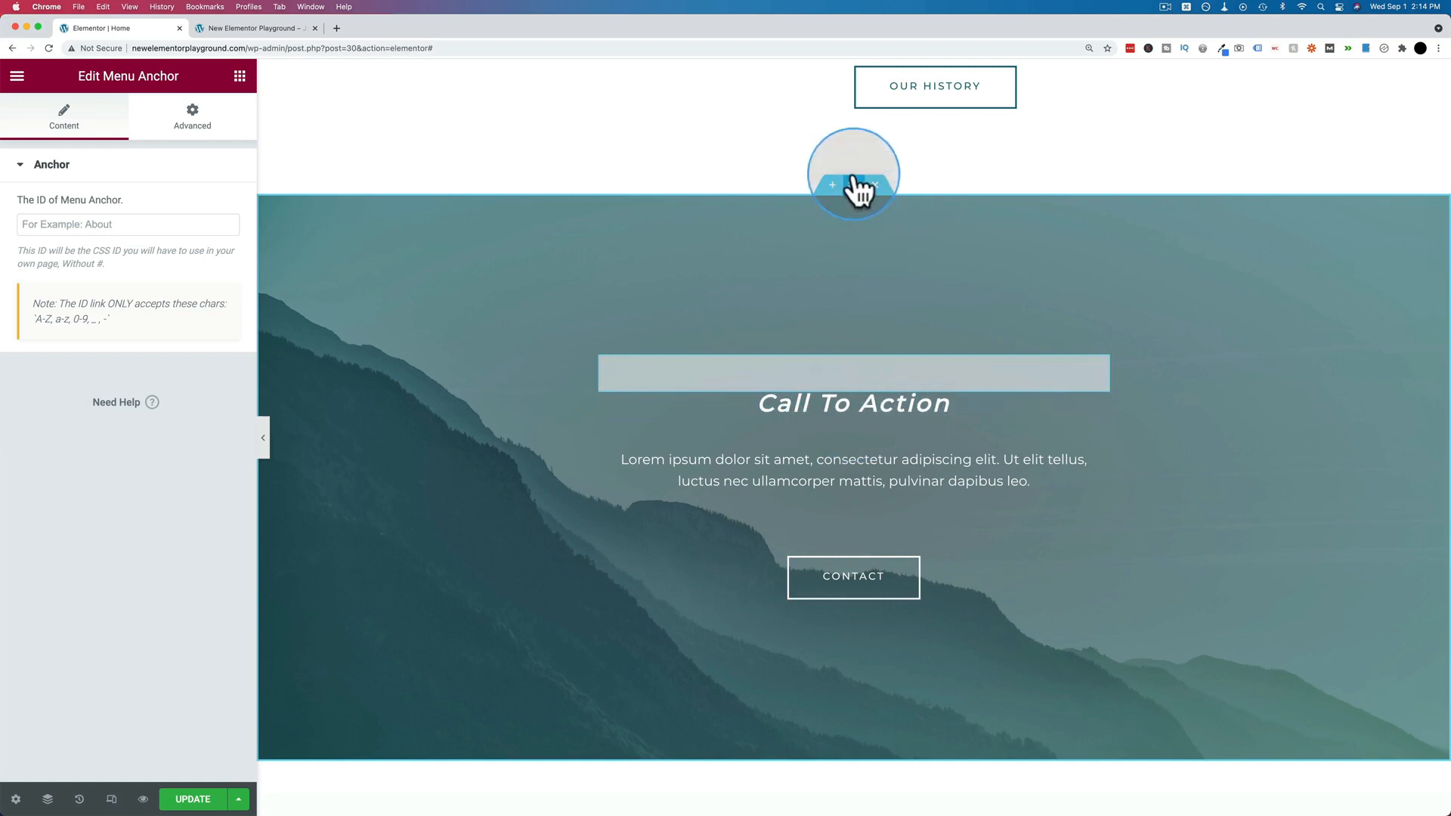
{"action": "right_click", "coordinate": [1101, 374]}
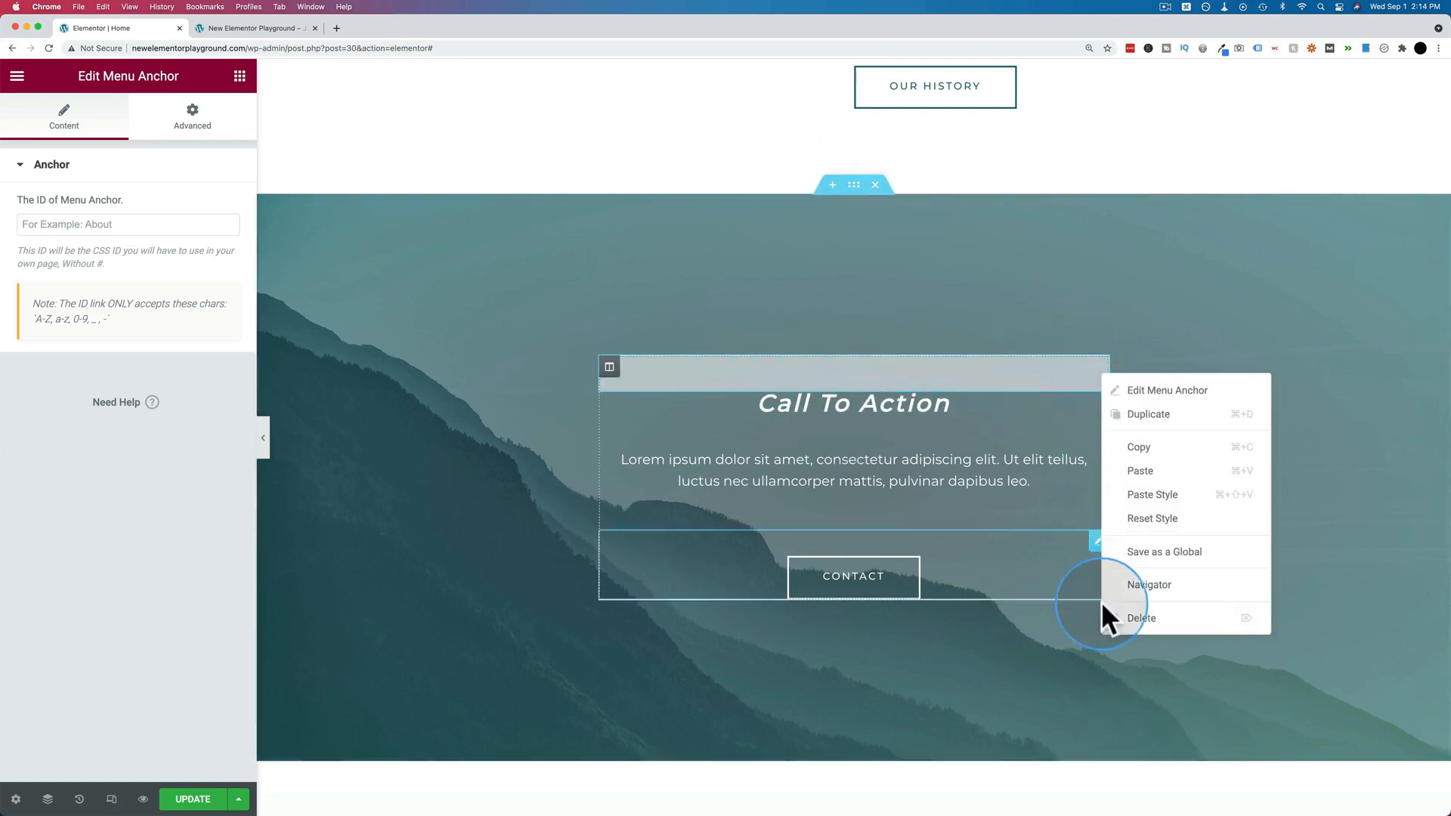
{"action": "left_click", "coordinate": [1135, 619]}
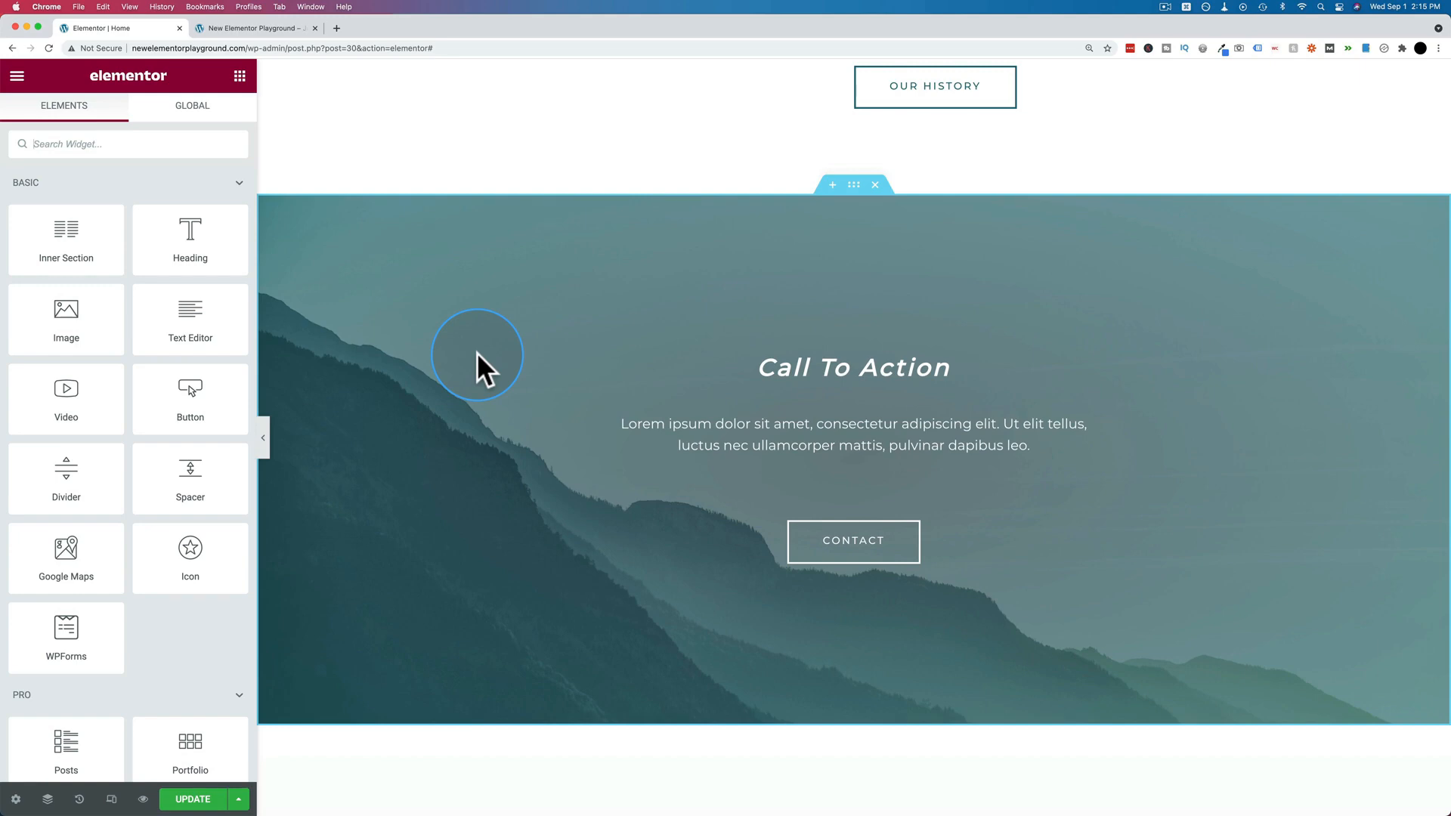
- Select the hero section's Contact Us button and look over its jump target, the Call To Action section
{"action": "scroll", "coordinate": [482, 369], "scroll_direction": "up", "scroll_amount": 20}
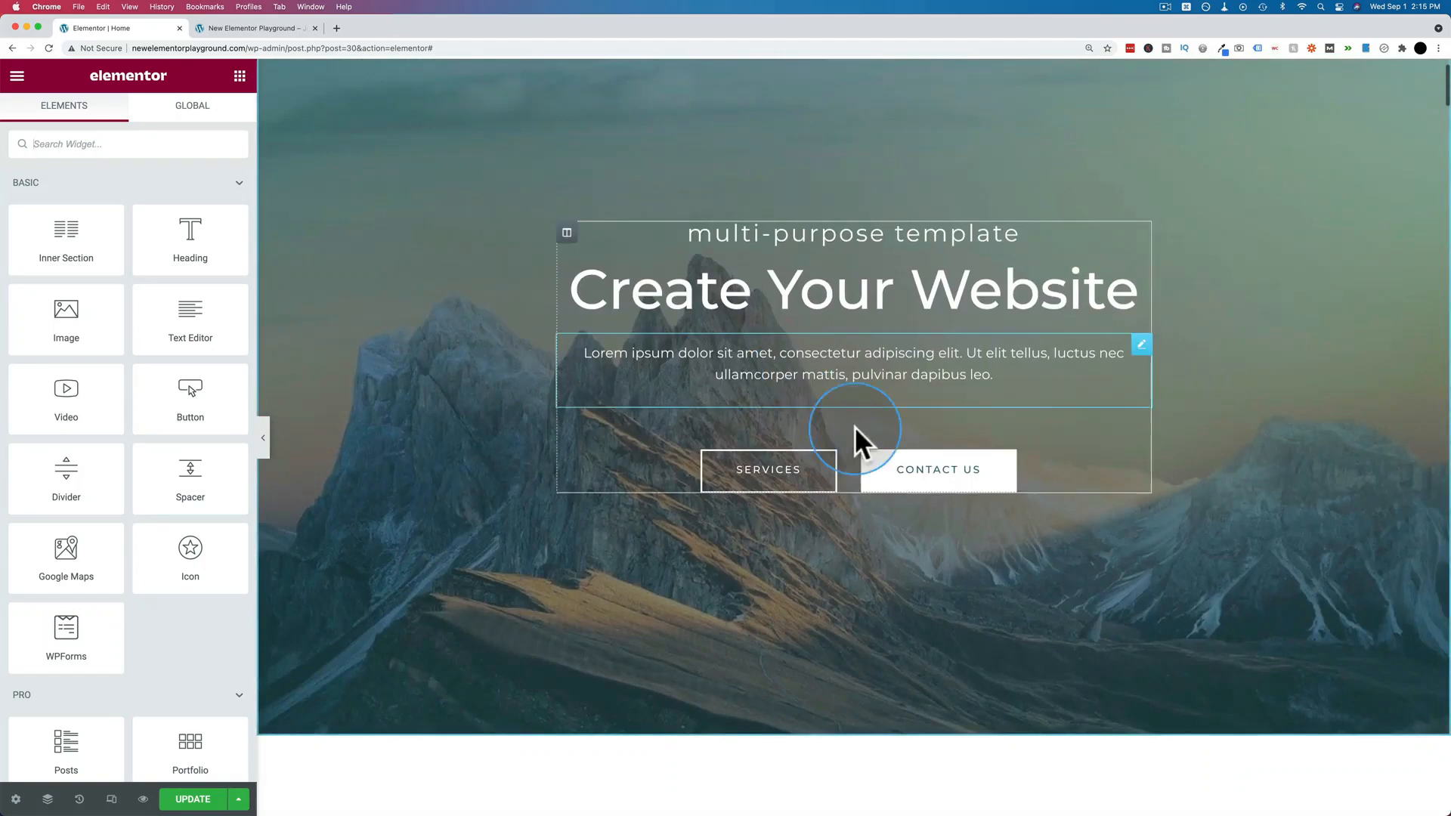
{"action": "left_click", "coordinate": [923, 480]}
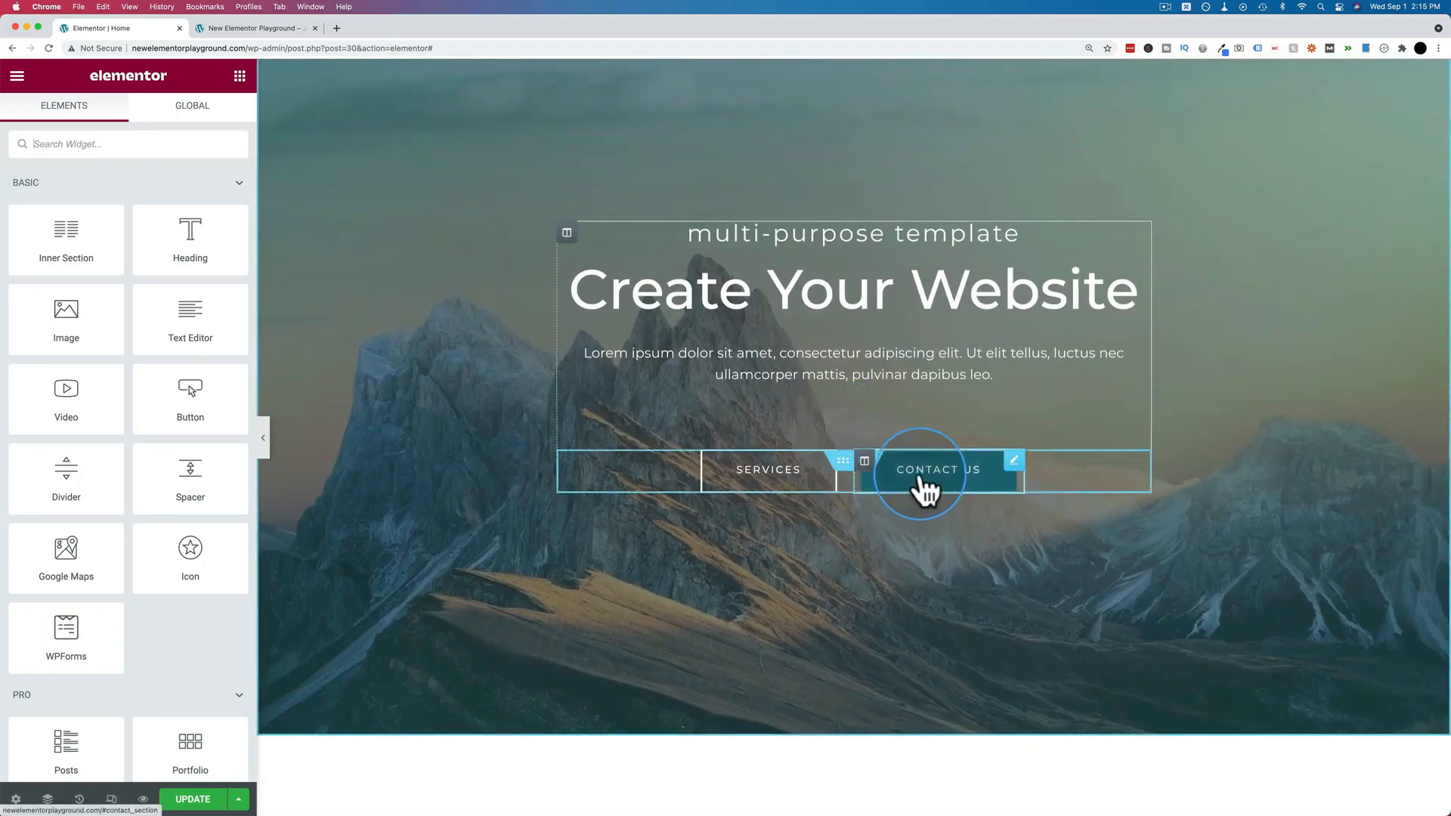
{"action": "scroll", "coordinate": [920, 473], "scroll_direction": "down", "scroll_amount": 10}
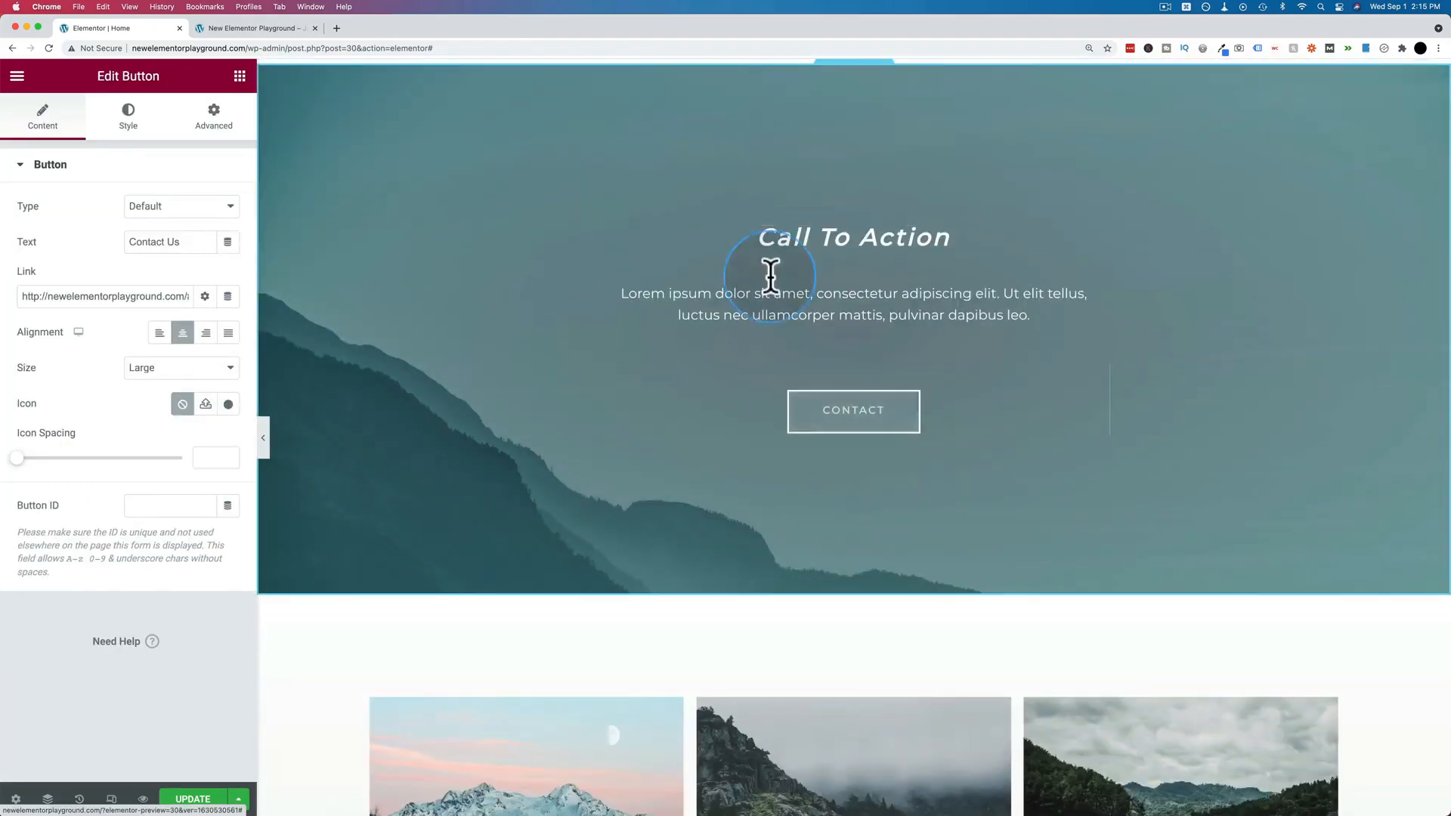
{"action": "scroll", "coordinate": [597, 480], "scroll_direction": "up", "scroll_amount": 15}
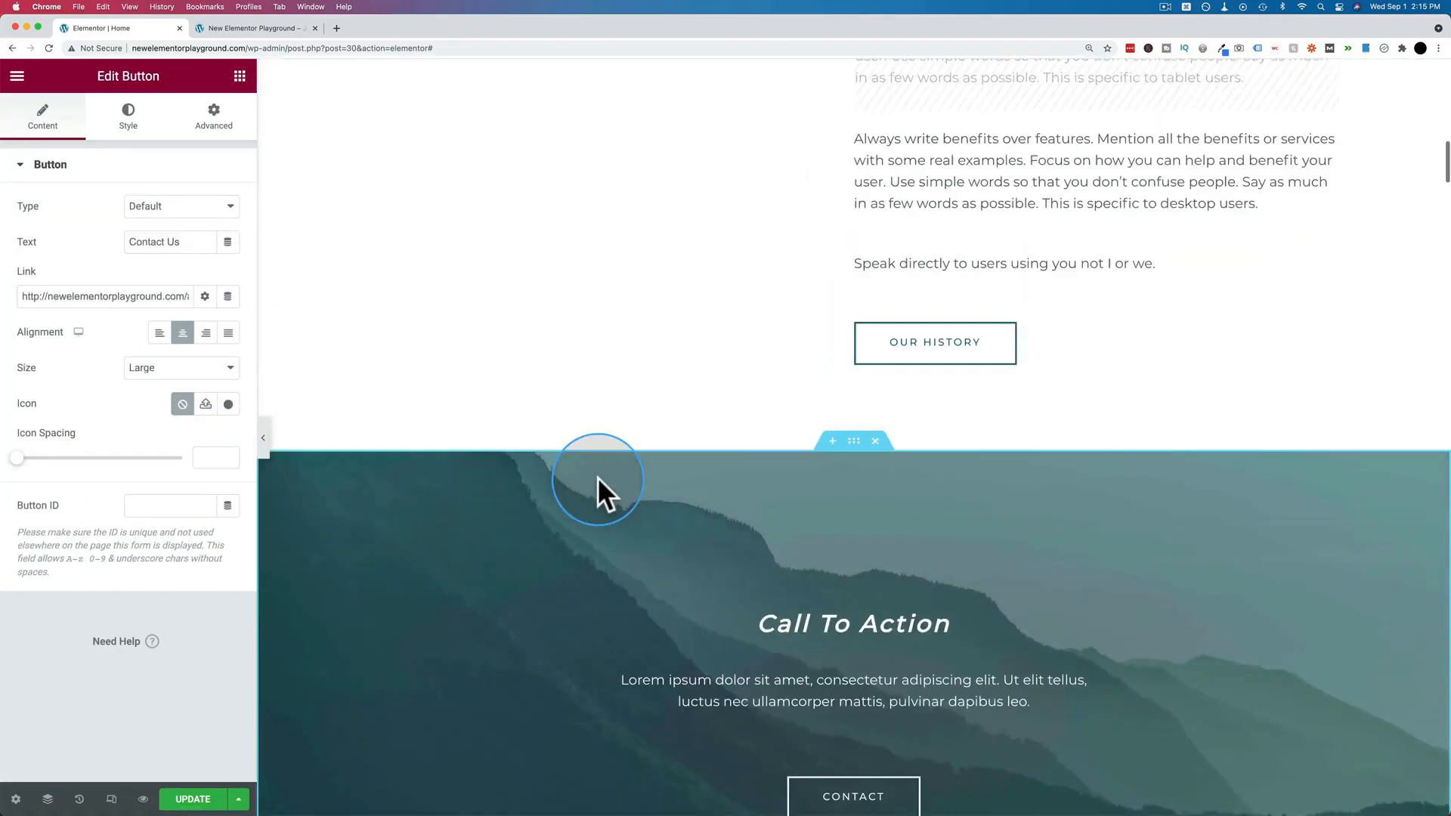
{"action": "scroll", "coordinate": [597, 477], "scroll_direction": "up", "scroll_amount": 5}
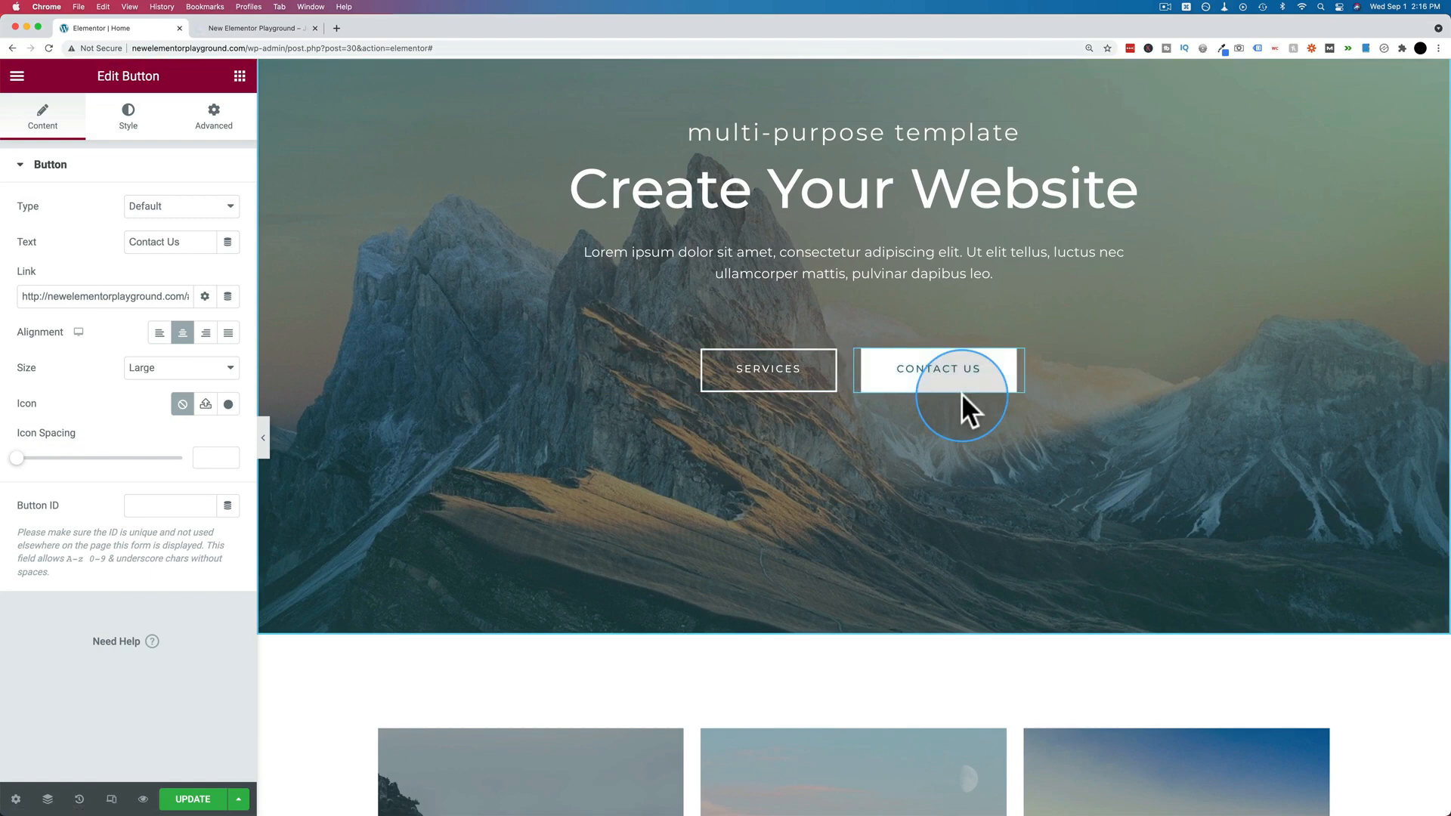
- Switch to the site preview and open the Contact page to examine its contact details and message form
{"action": "left_click", "coordinate": [224, 28]}
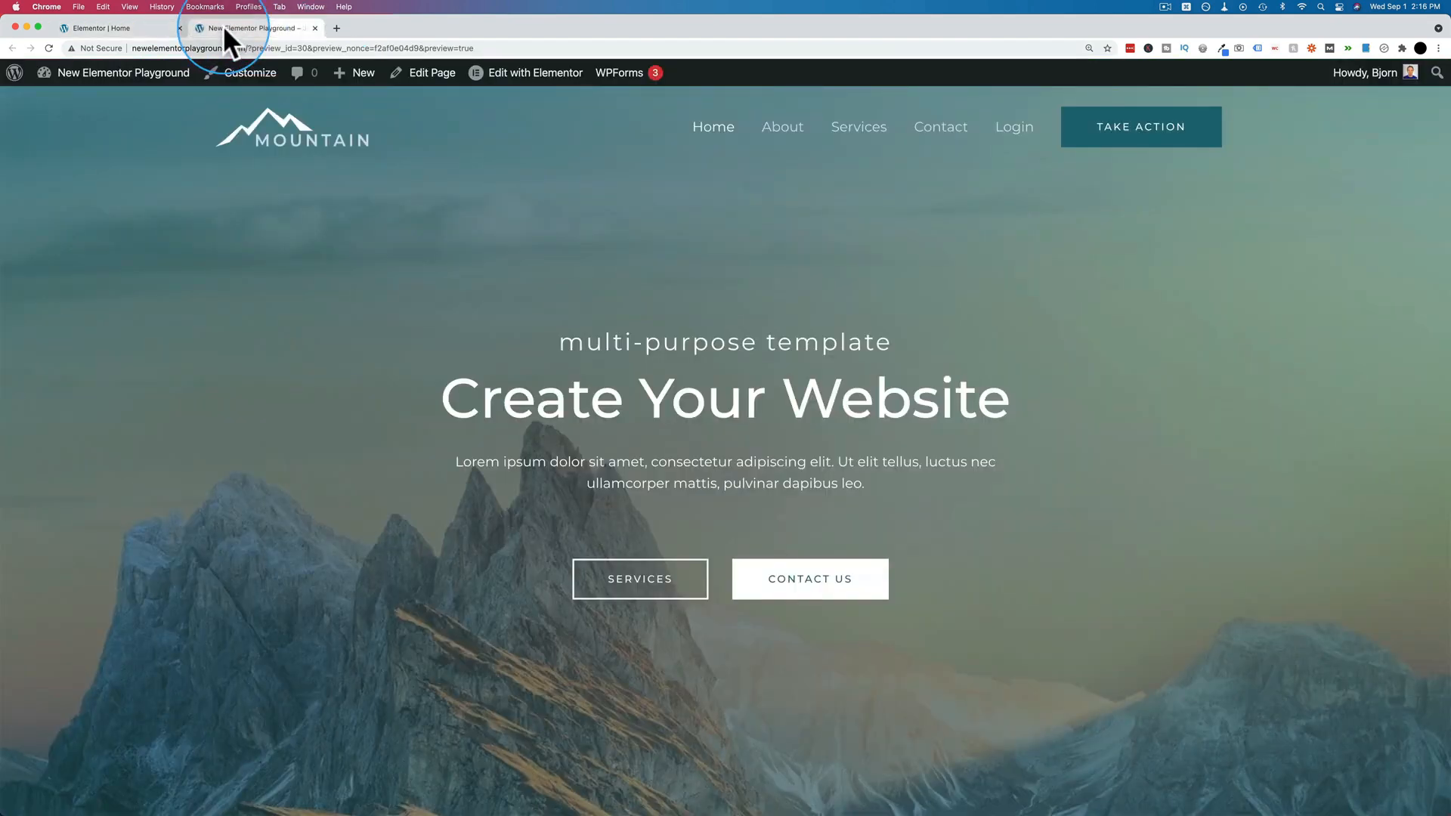
{"action": "left_click", "coordinate": [941, 128]}
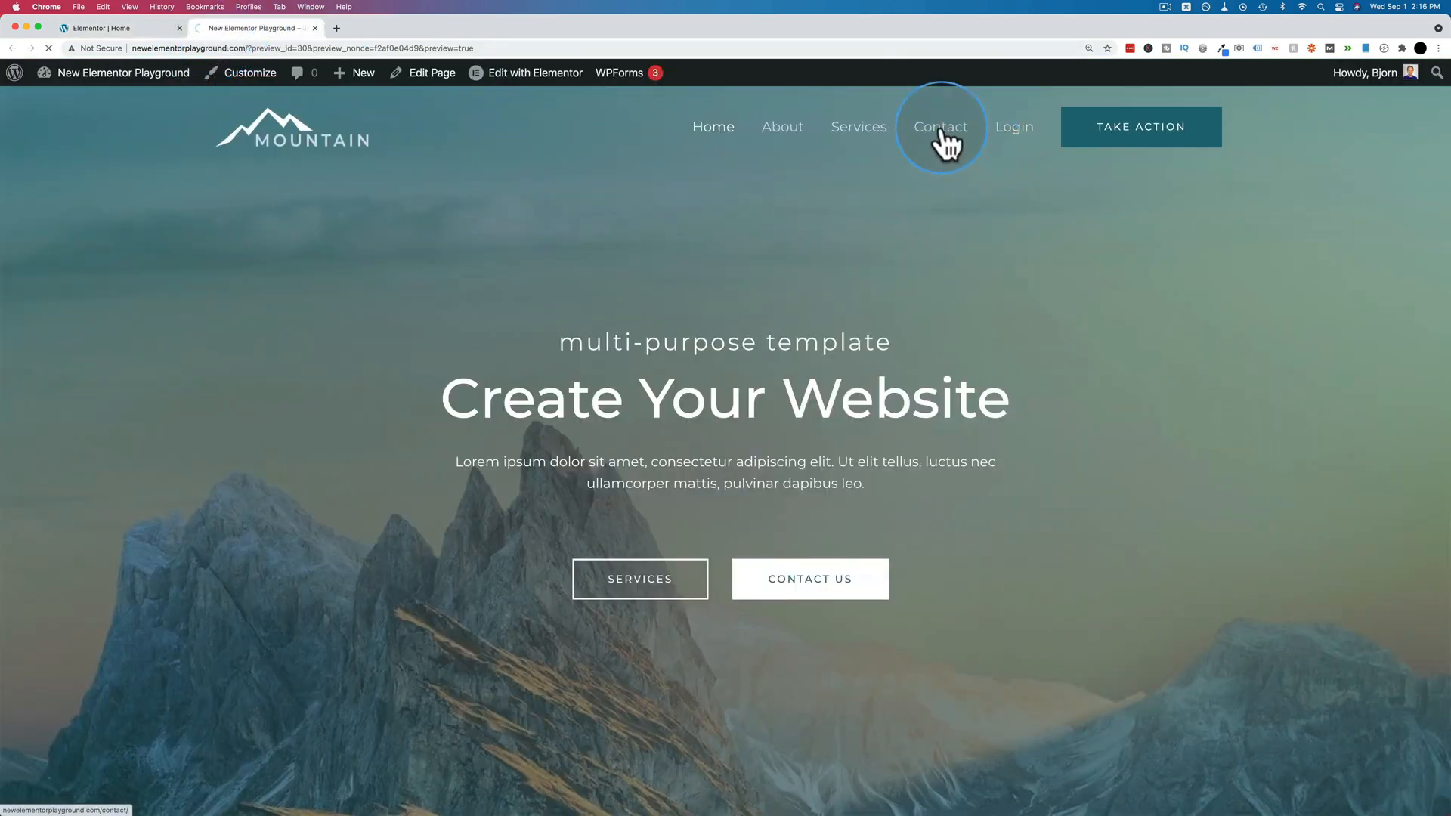
{"action": "scroll", "coordinate": [658, 298], "scroll_direction": "down", "scroll_amount": 5}
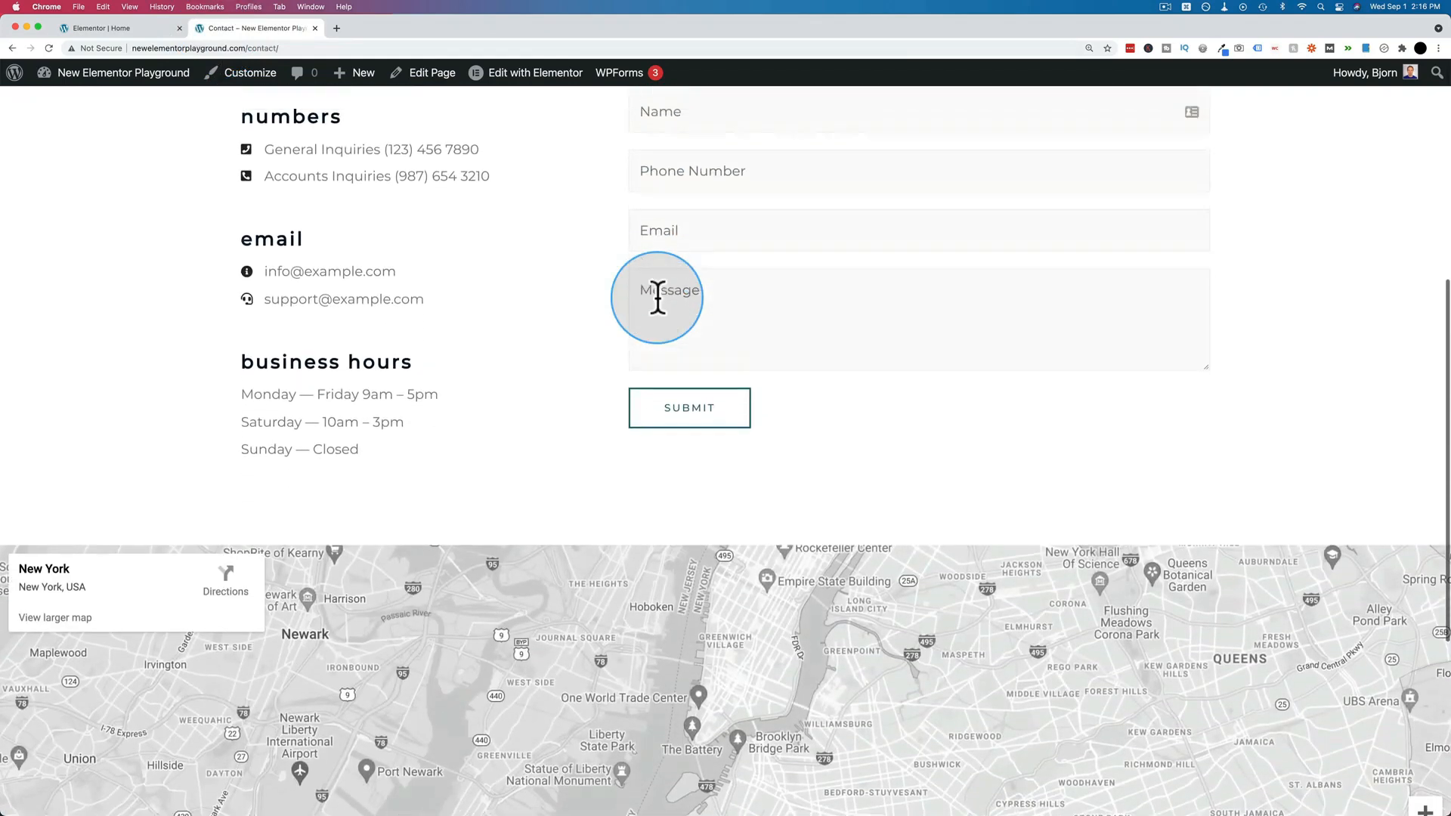
{"action": "scroll", "coordinate": [657, 298], "scroll_direction": "up", "scroll_amount": 6}
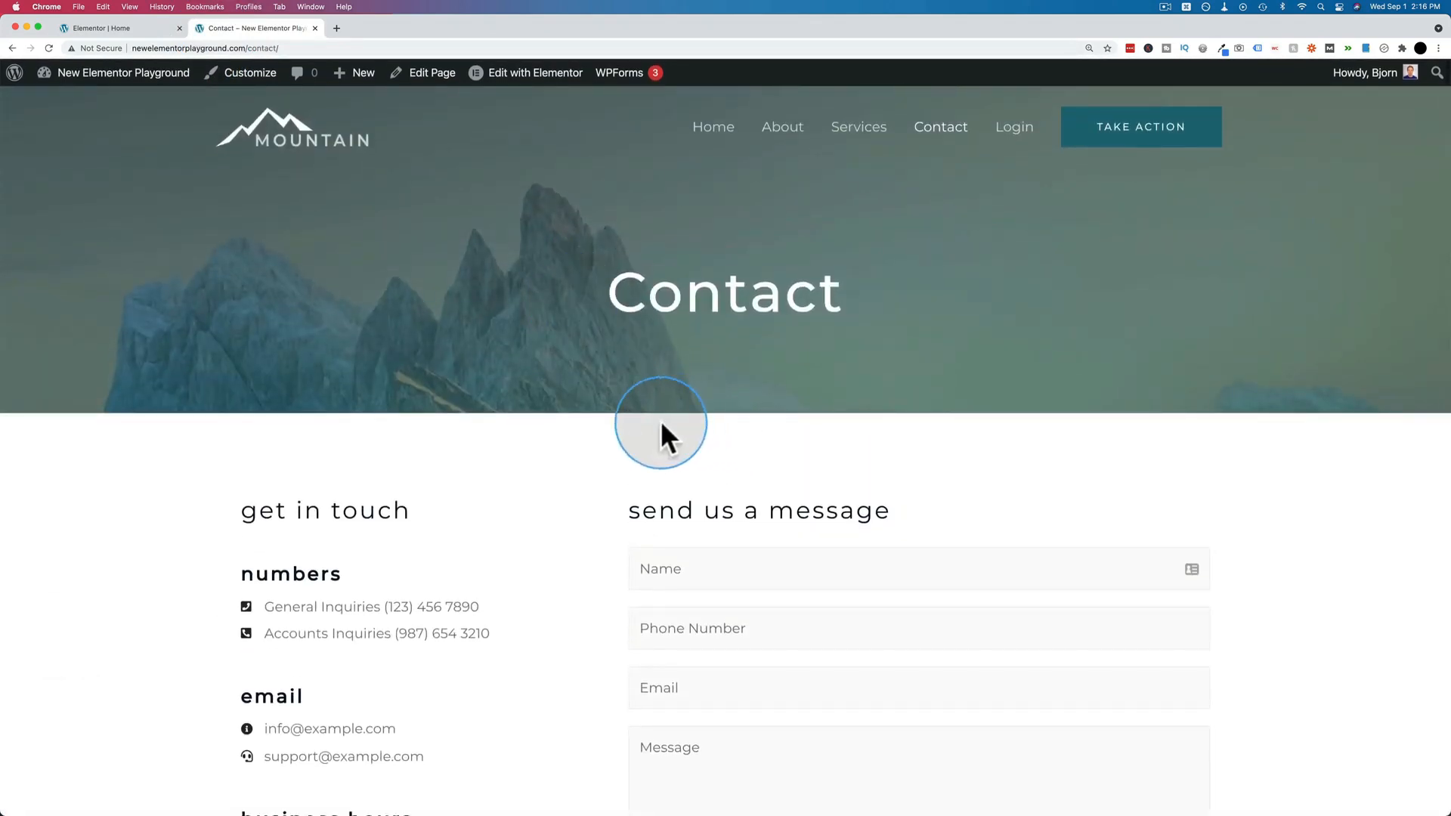
{"action": "scroll", "coordinate": [680, 431], "scroll_direction": "down", "scroll_amount": 3}
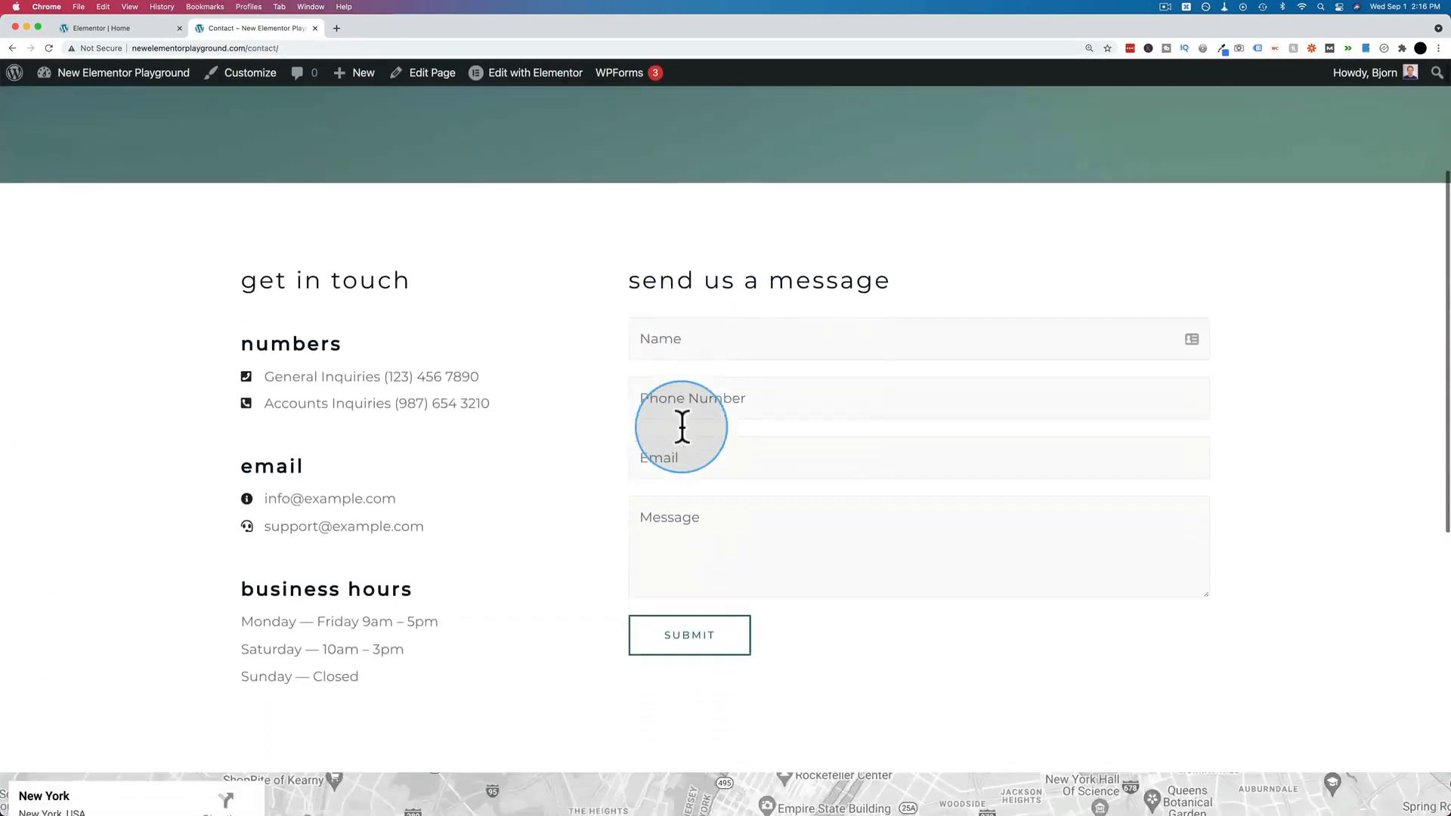
{"action": "scroll", "coordinate": [682, 424], "scroll_direction": "down", "scroll_amount": 2}
{"action": "scroll", "coordinate": [680, 424], "scroll_direction": "up", "scroll_amount": 5}
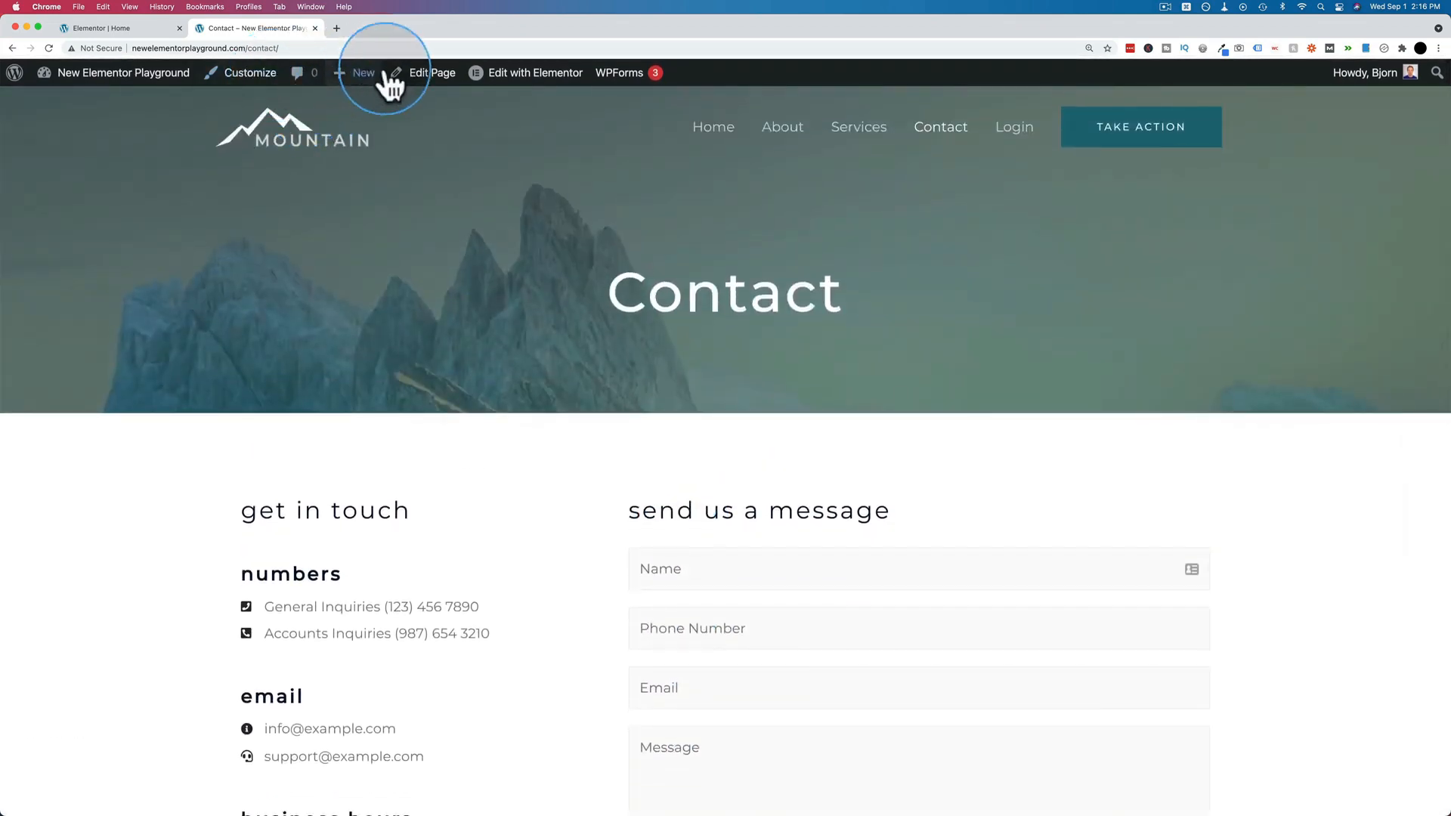
- Open the Contact page in Elementor and open the settings of the section holding the contact details and message form
{"action": "left_click", "coordinate": [497, 88]}
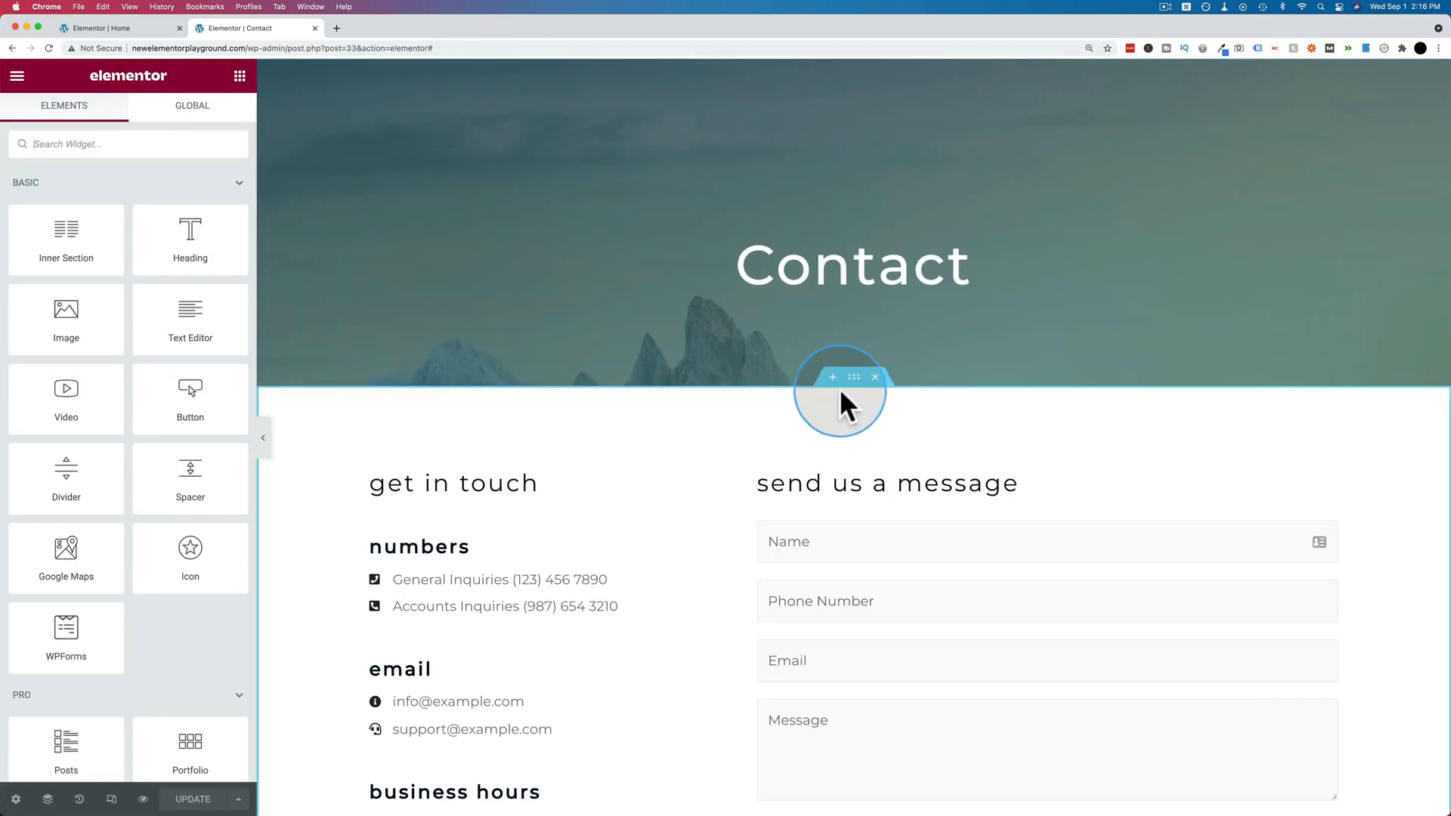
{"action": "left_click", "coordinate": [854, 377]}
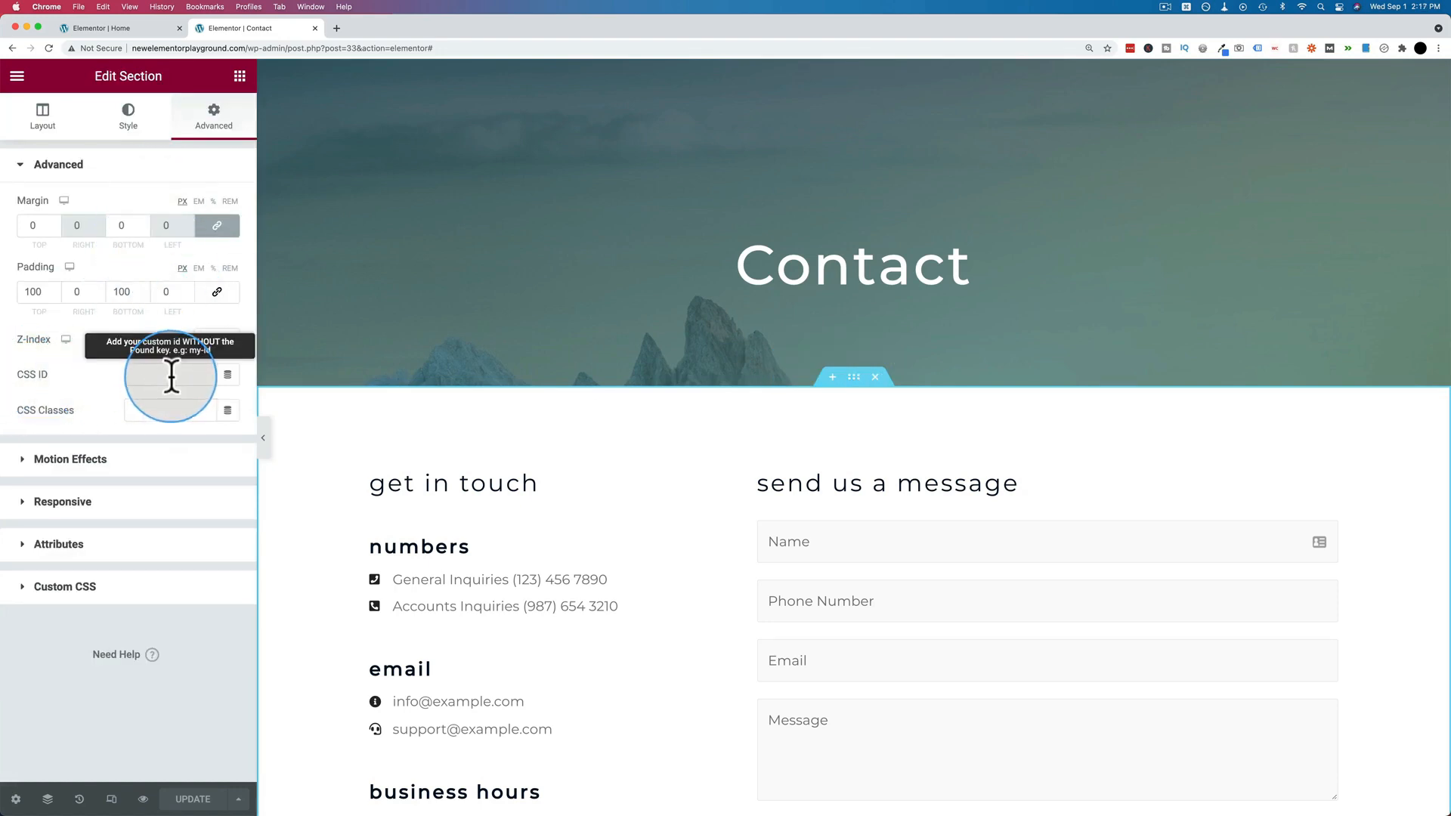
- Place a Menu Anchor widget above the "send us a message" heading and delete it again
{"action": "left_click", "coordinate": [239, 76]}
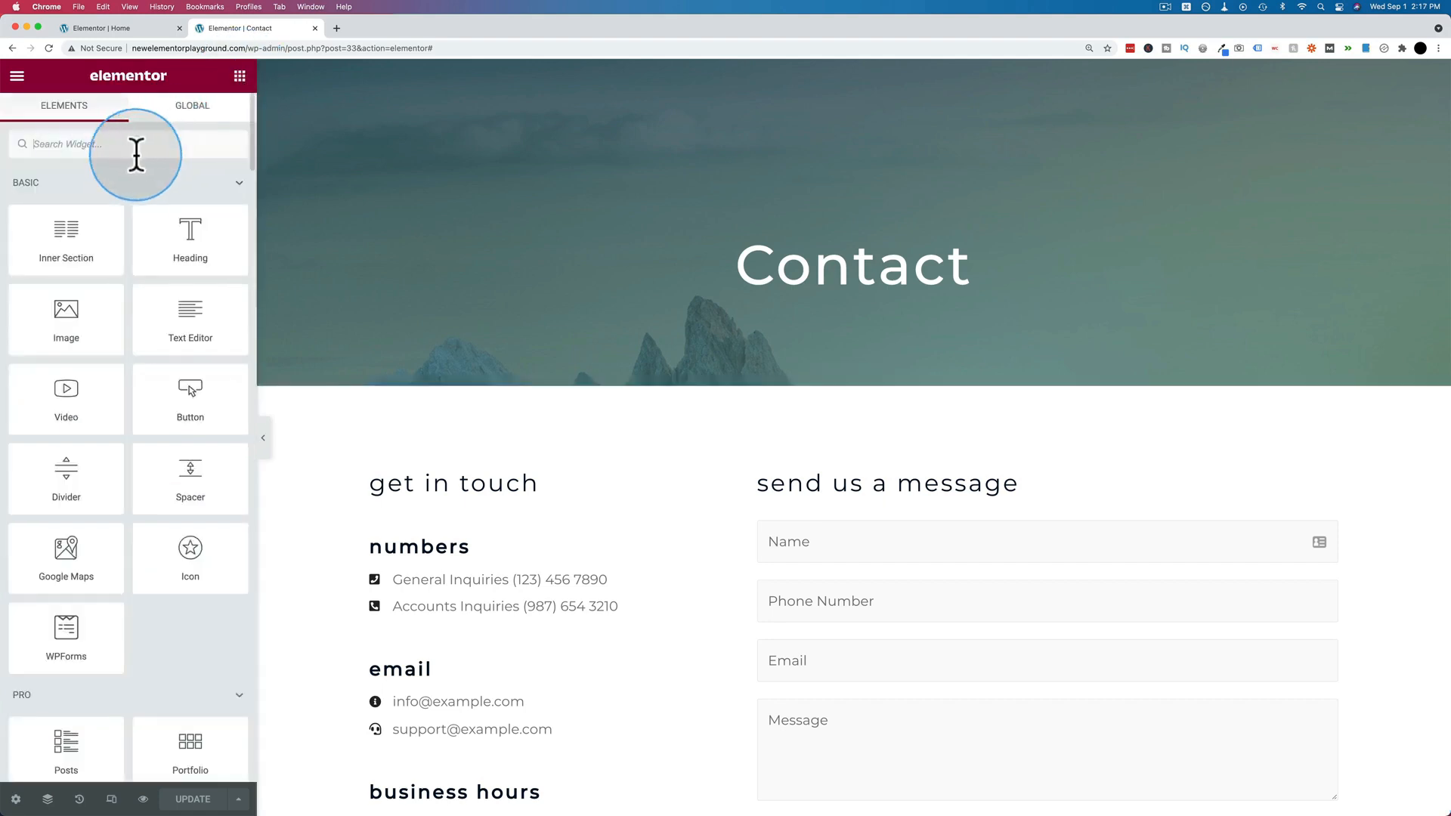
{"action": "left_click", "coordinate": [124, 144]}
{"action": "type", "text": "menu"}
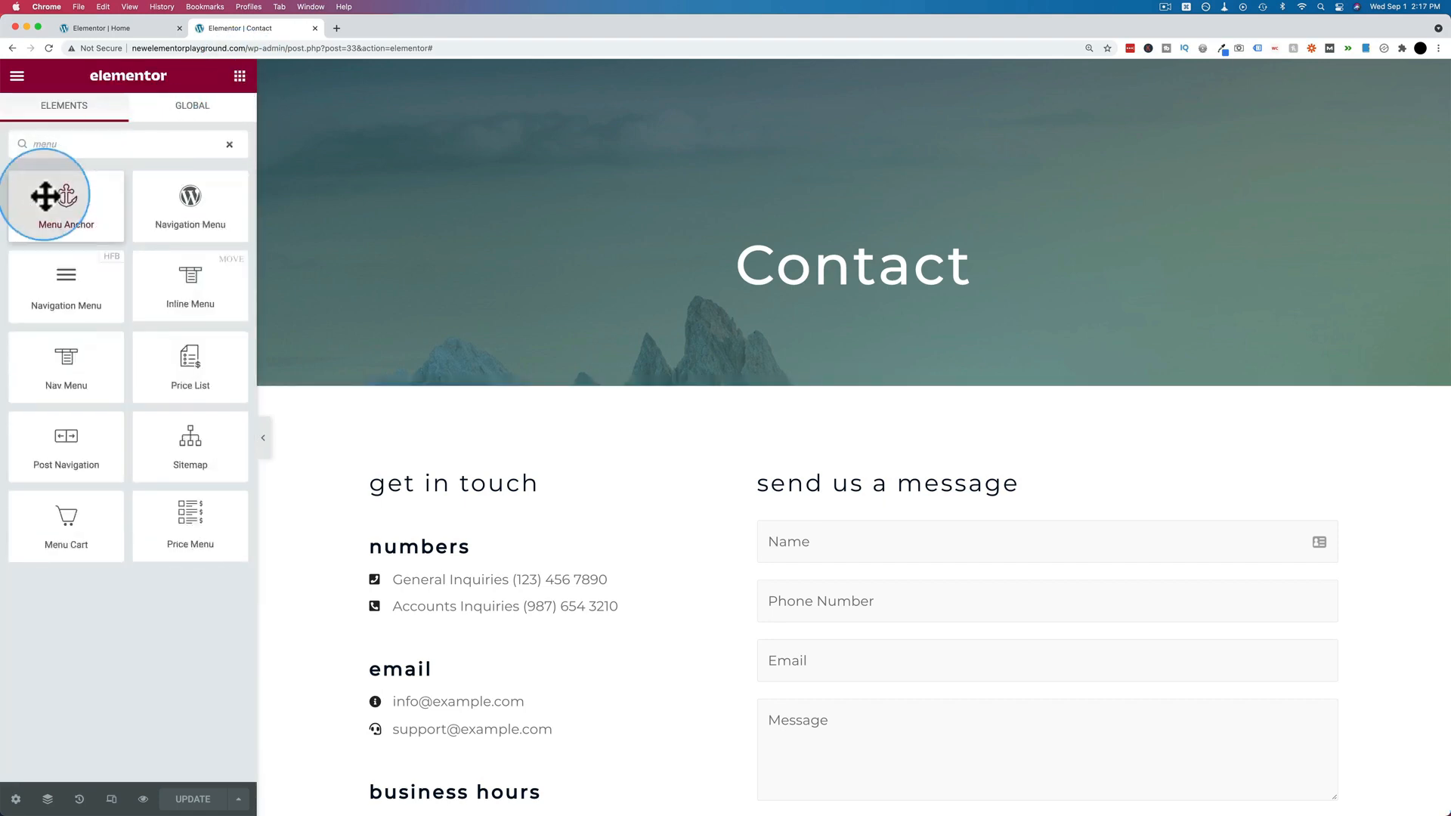
{"action": "left_click_drag", "start_coordinate": [45, 194], "coordinate": [803, 478]}
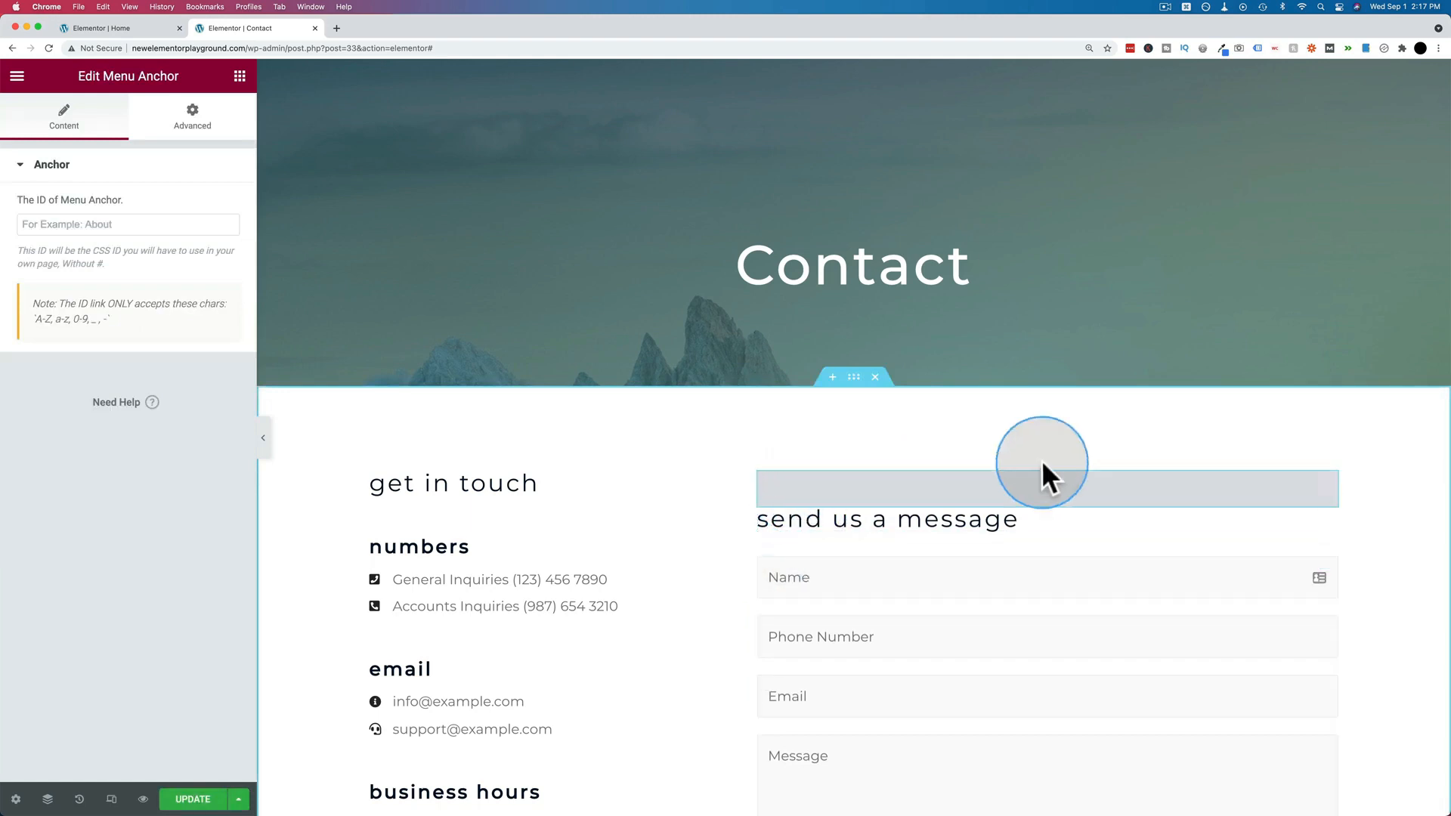
{"action": "right_click", "coordinate": [1327, 483]}
{"action": "left_click", "coordinate": [1300, 727]}
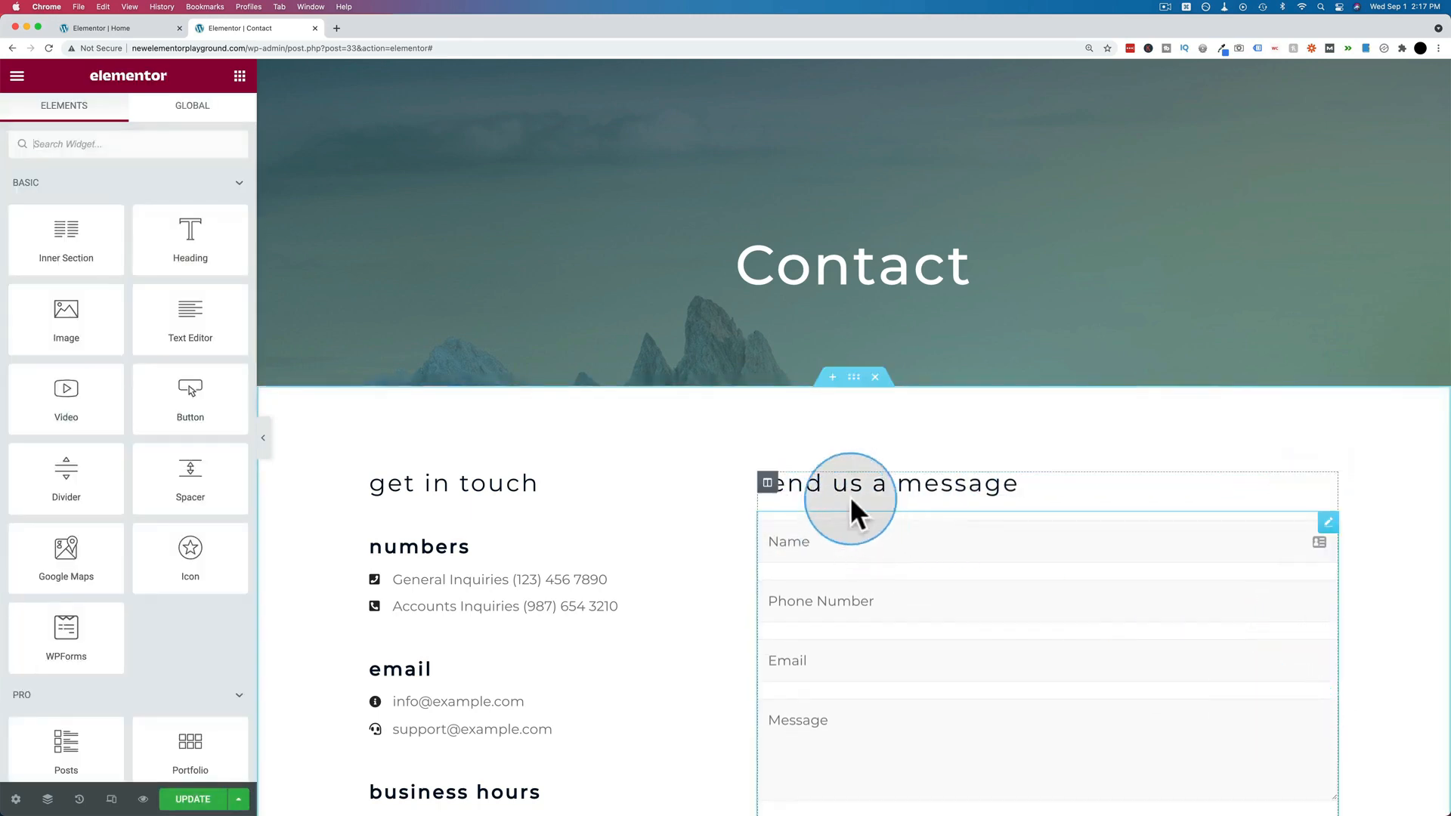
- Set the CSS ID of the section containing the message form to contact_form
{"action": "left_click", "coordinate": [854, 378]}
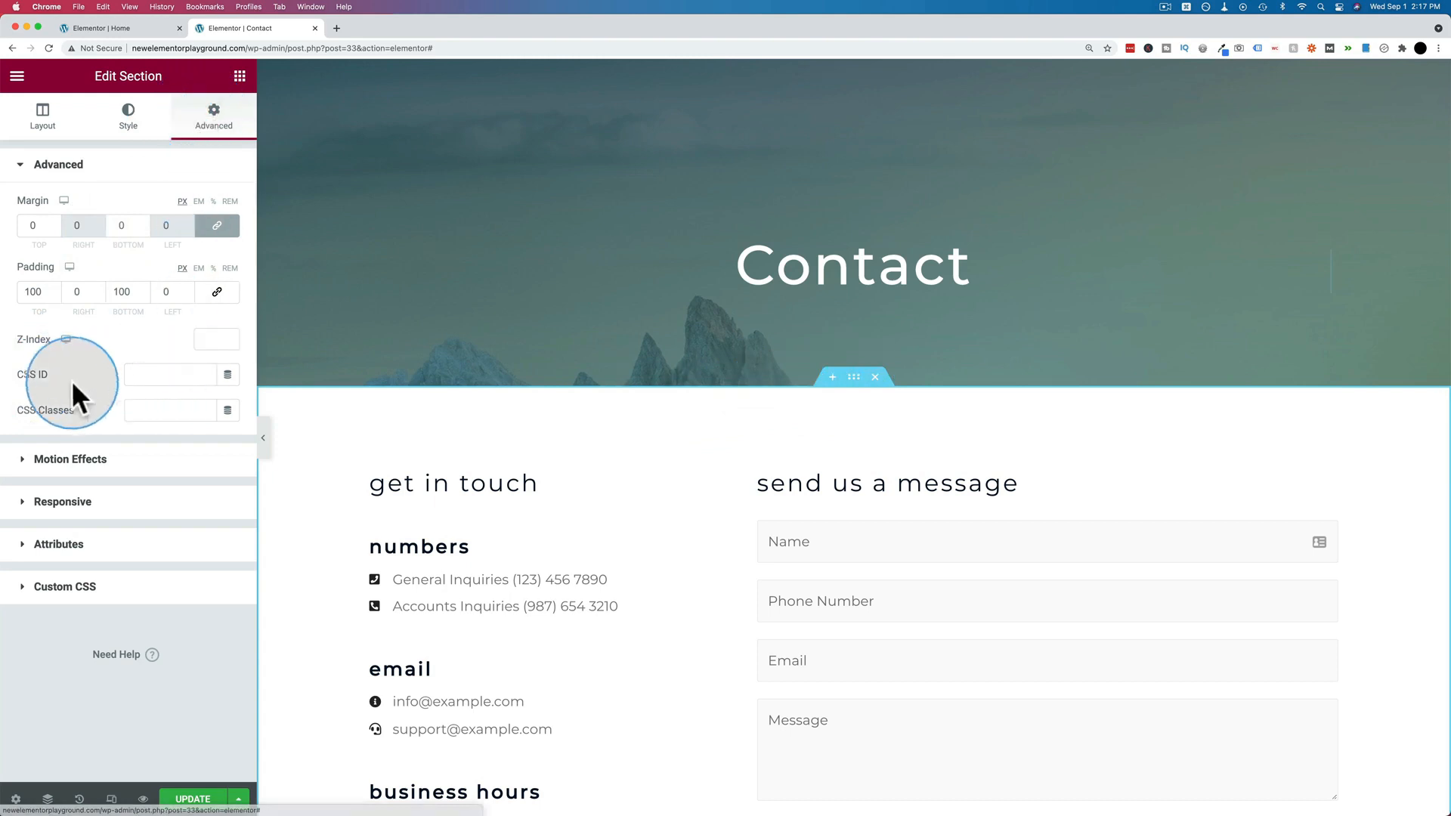
{"action": "left_click", "coordinate": [134, 376]}
{"action": "type", "text": "contact_form"}
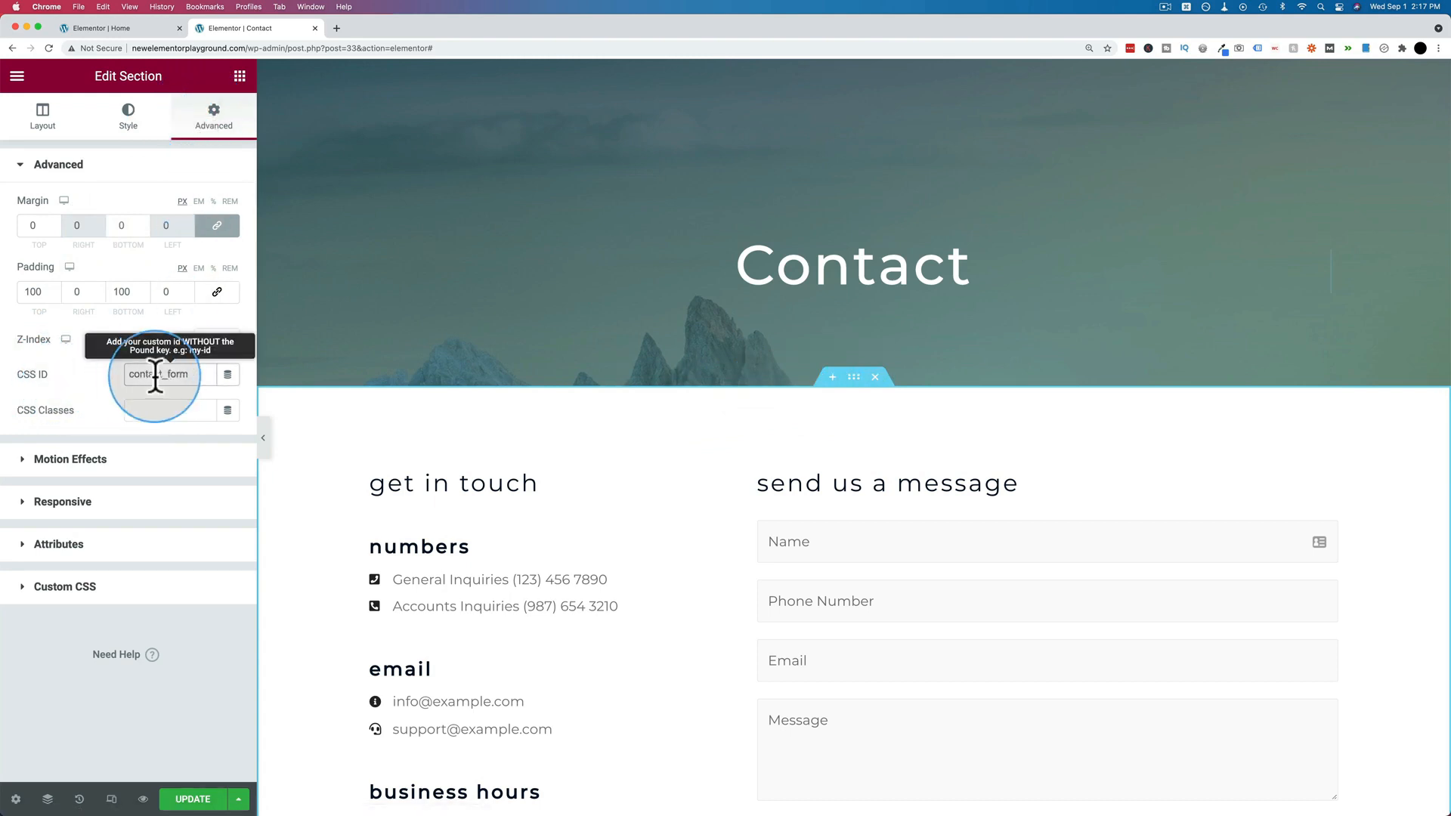
- Copy the form section's CSS ID and update the Contact page
{"action": "left_click_drag", "start_coordinate": [194, 379], "coordinate": [126, 376]}
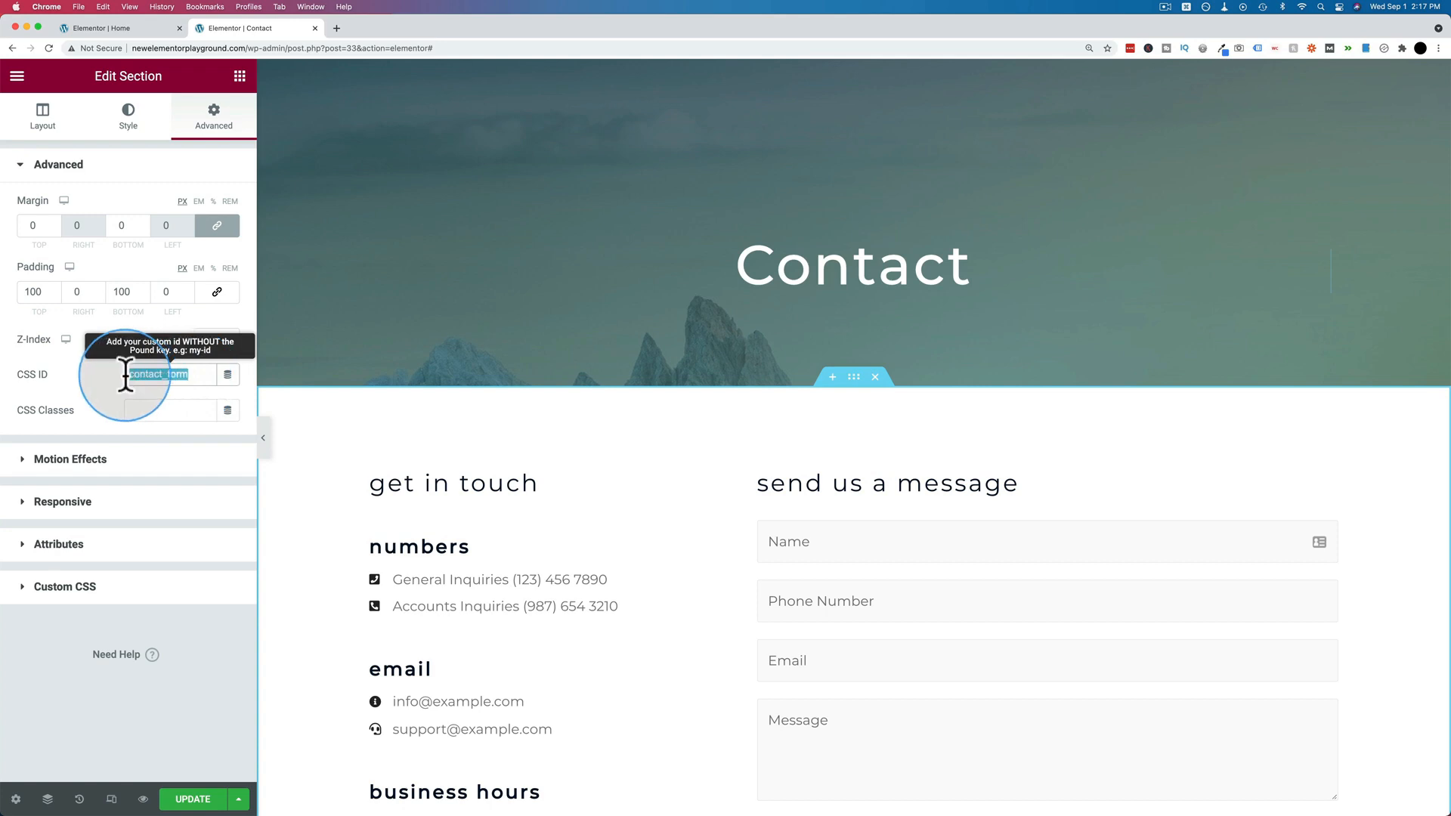
{"action": "right_click", "coordinate": [147, 372]}
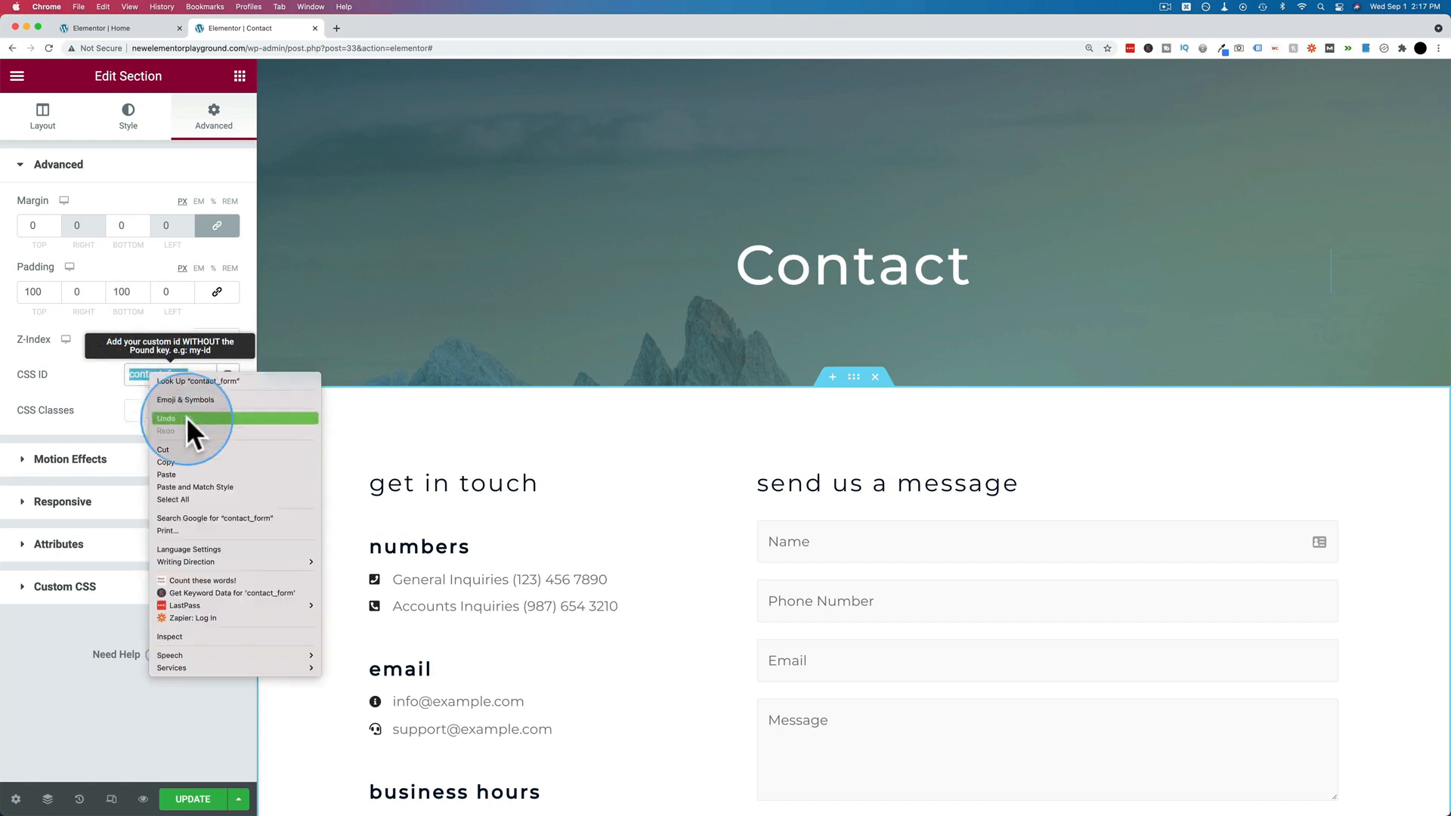
{"action": "left_click", "coordinate": [180, 462]}
{"action": "left_click", "coordinate": [188, 795]}
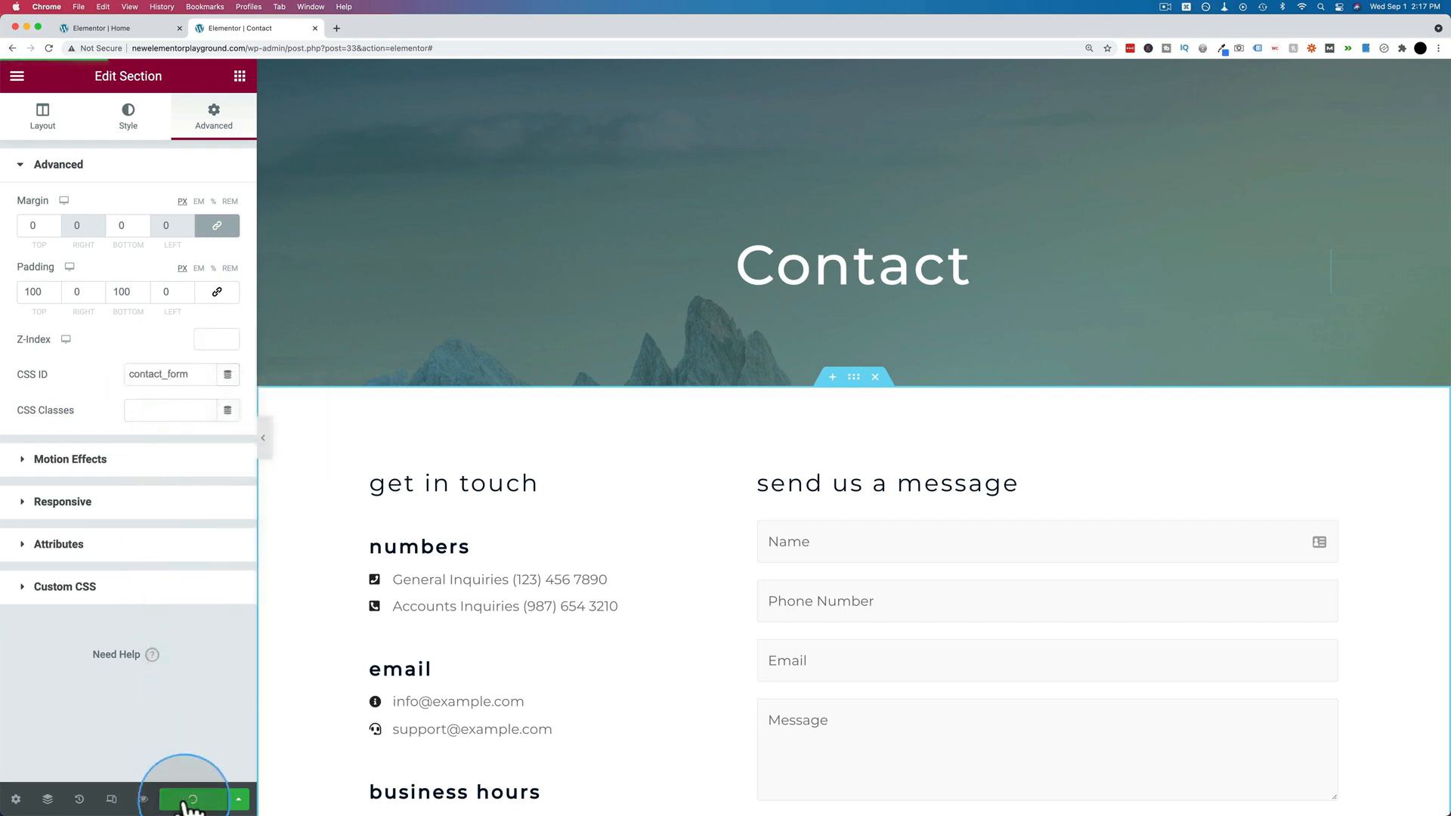
- In the Home page editor, clear the link of the hero section's Contact Us button
{"action": "left_click", "coordinate": [139, 29]}
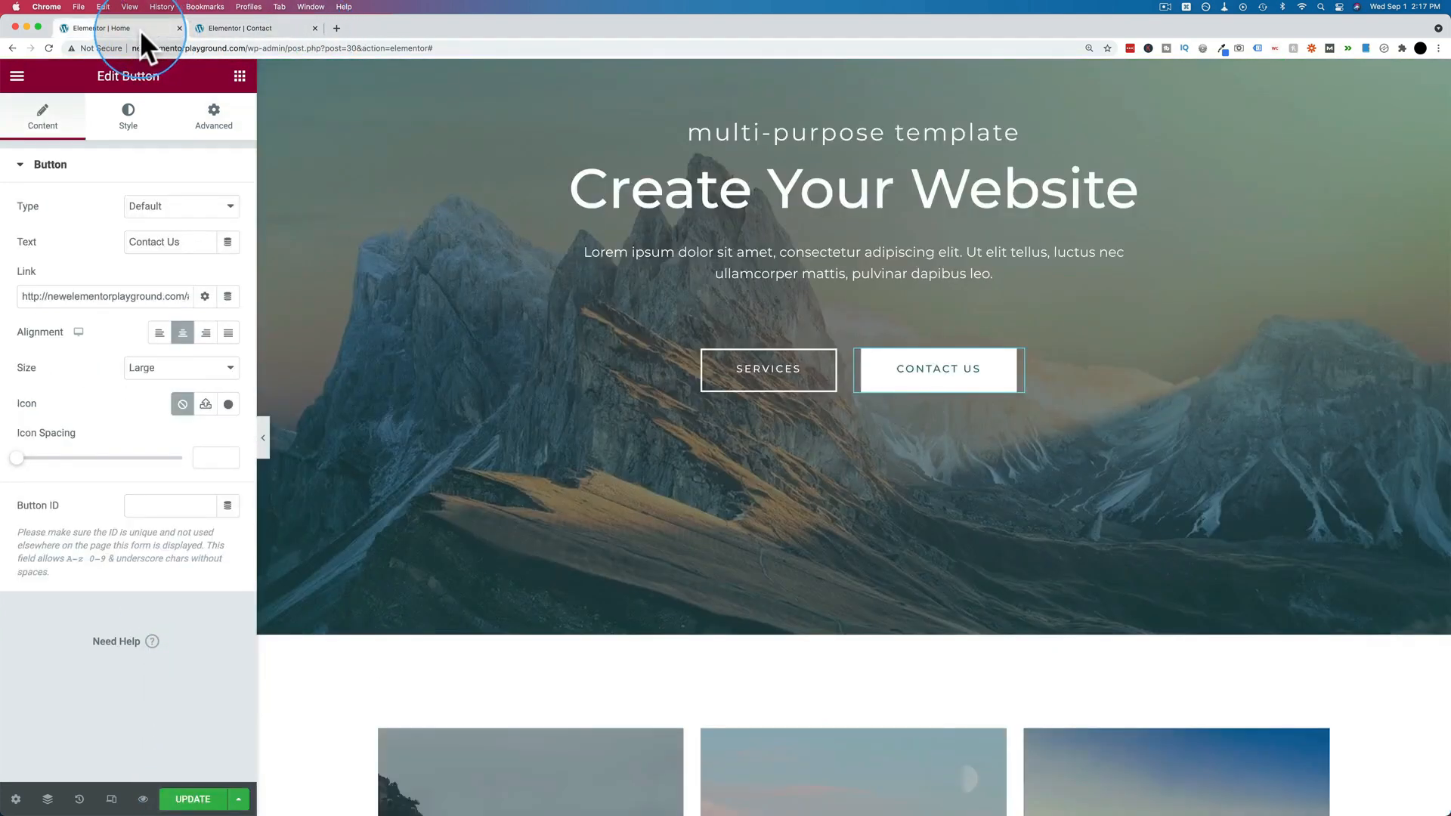
{"action": "left_click", "coordinate": [903, 387]}
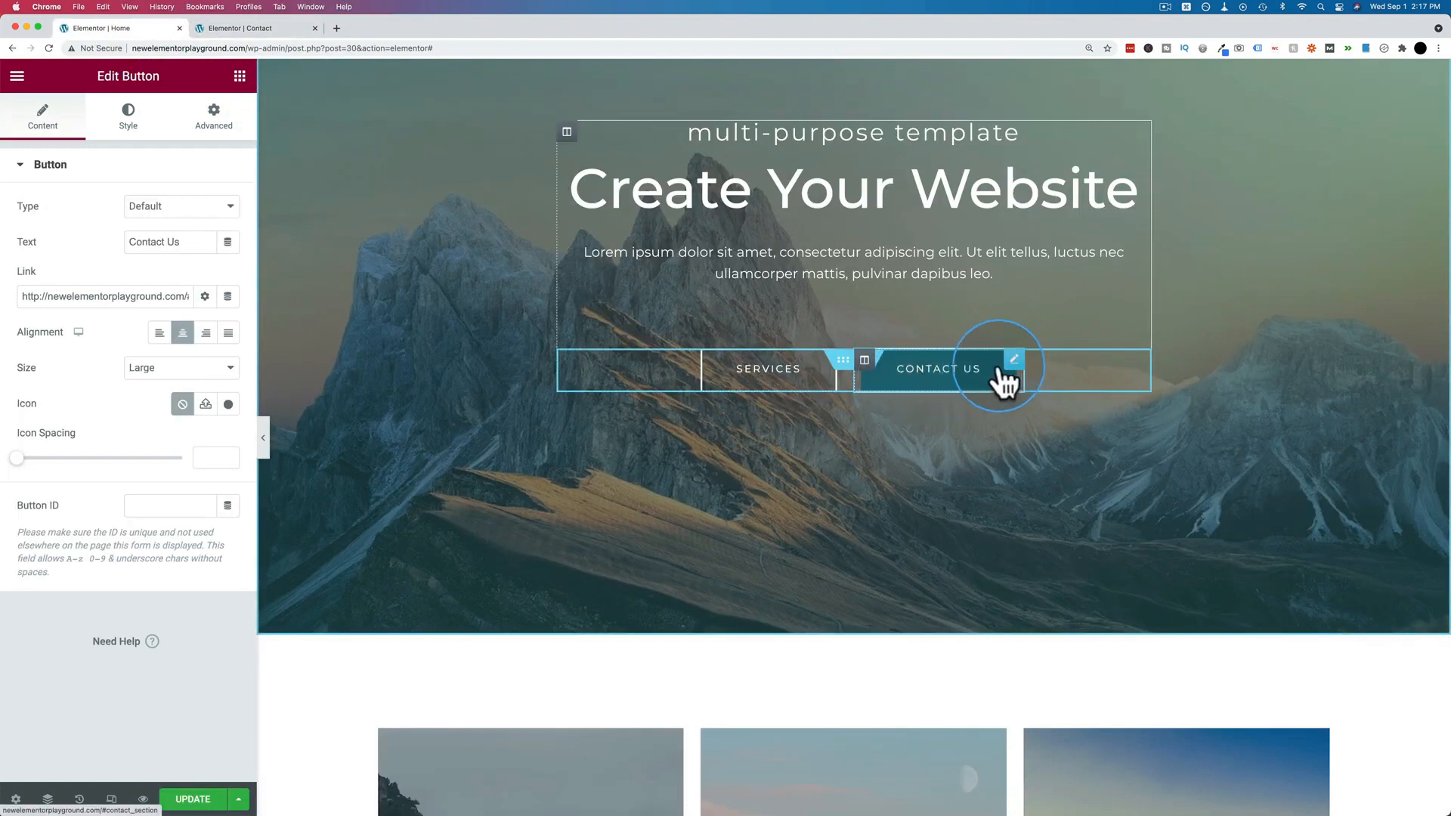
{"action": "left_click", "coordinate": [30, 295]}
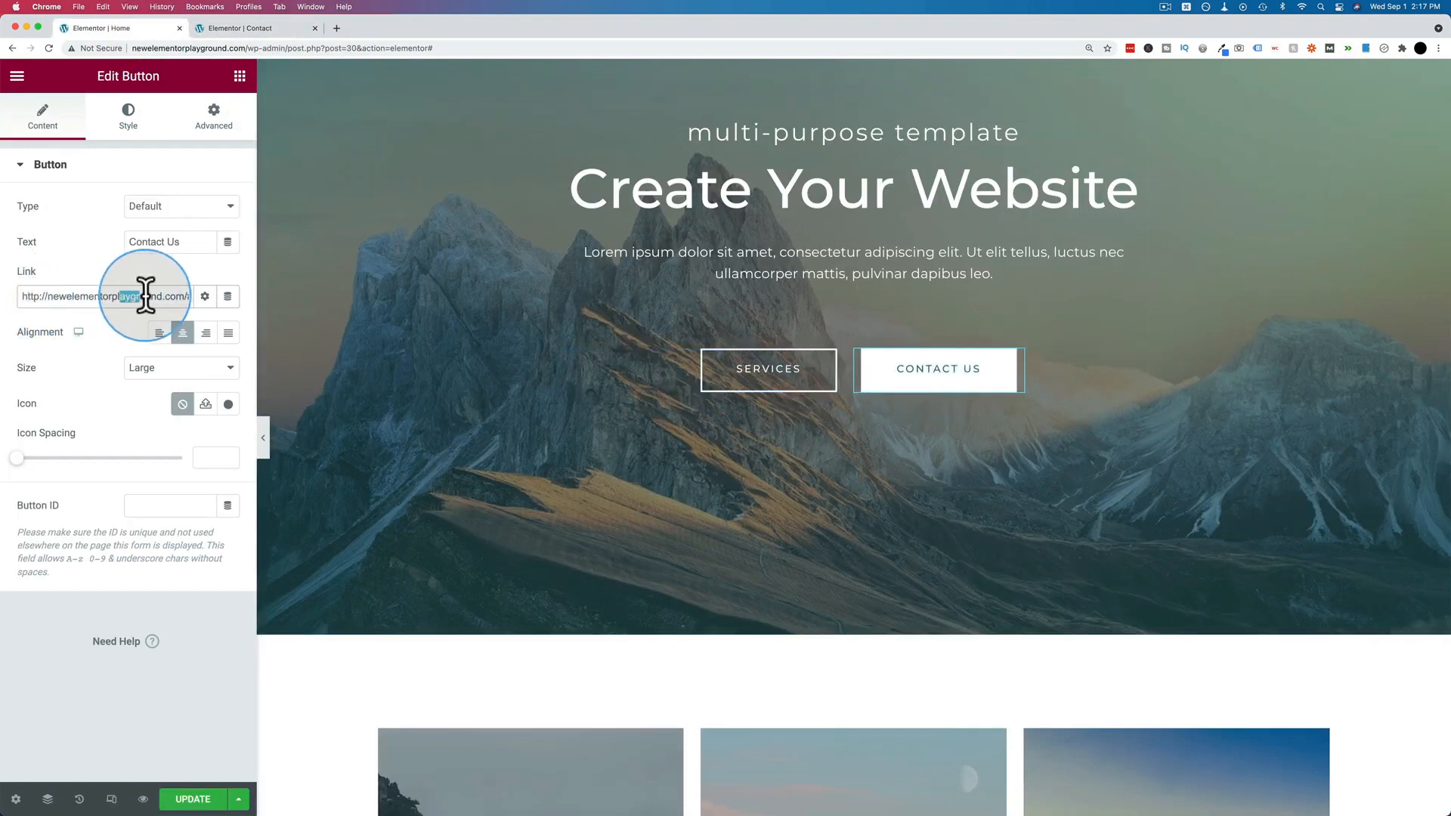
{"action": "triple_click", "coordinate": [168, 295]}
{"action": "key", "text": "BackSpace"}
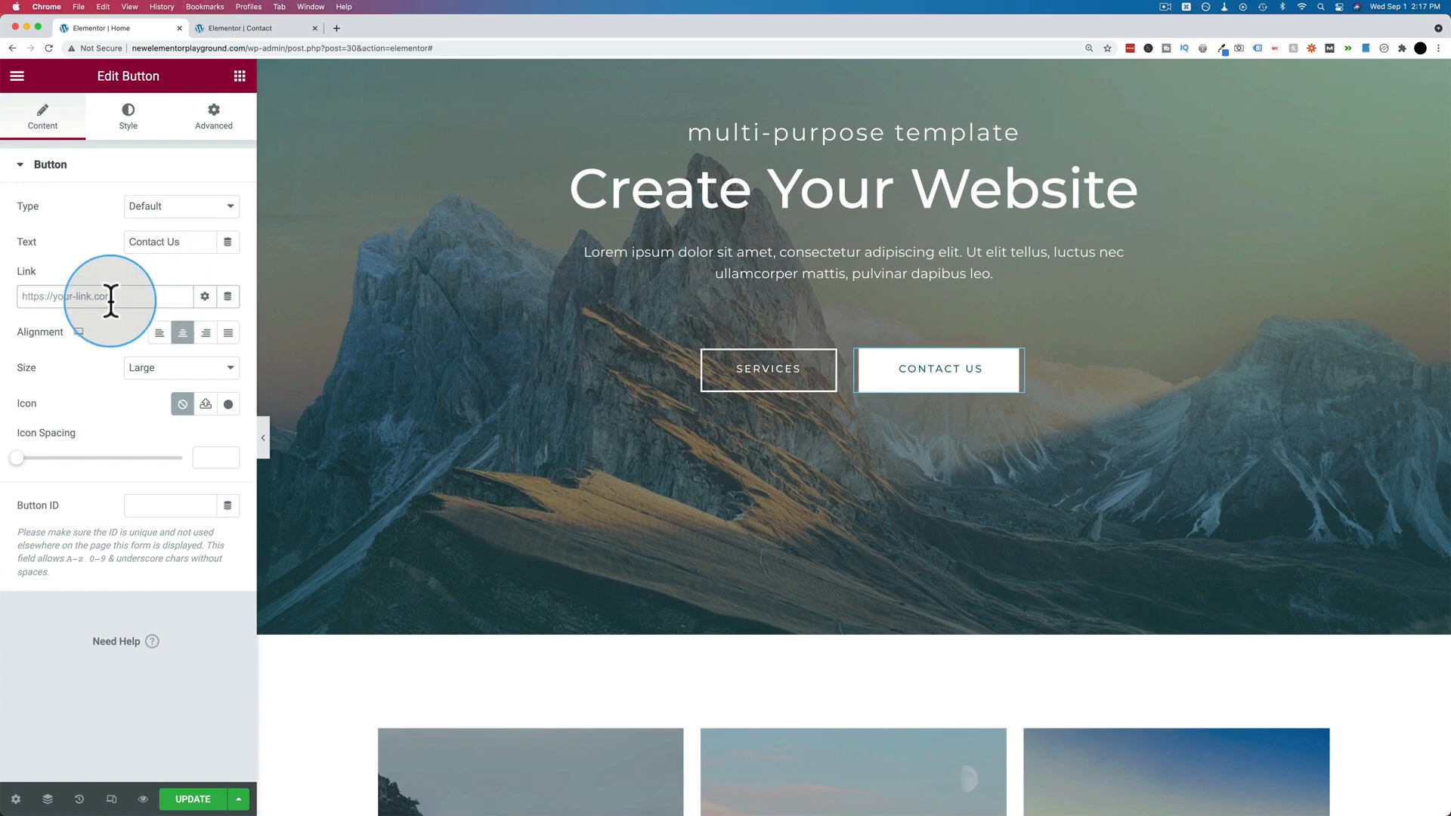
- Check the form section's CSS ID in the Contact page editor and return to the Home page editor
{"action": "left_click", "coordinate": [252, 28]}
{"action": "left_click", "coordinate": [154, 373]}
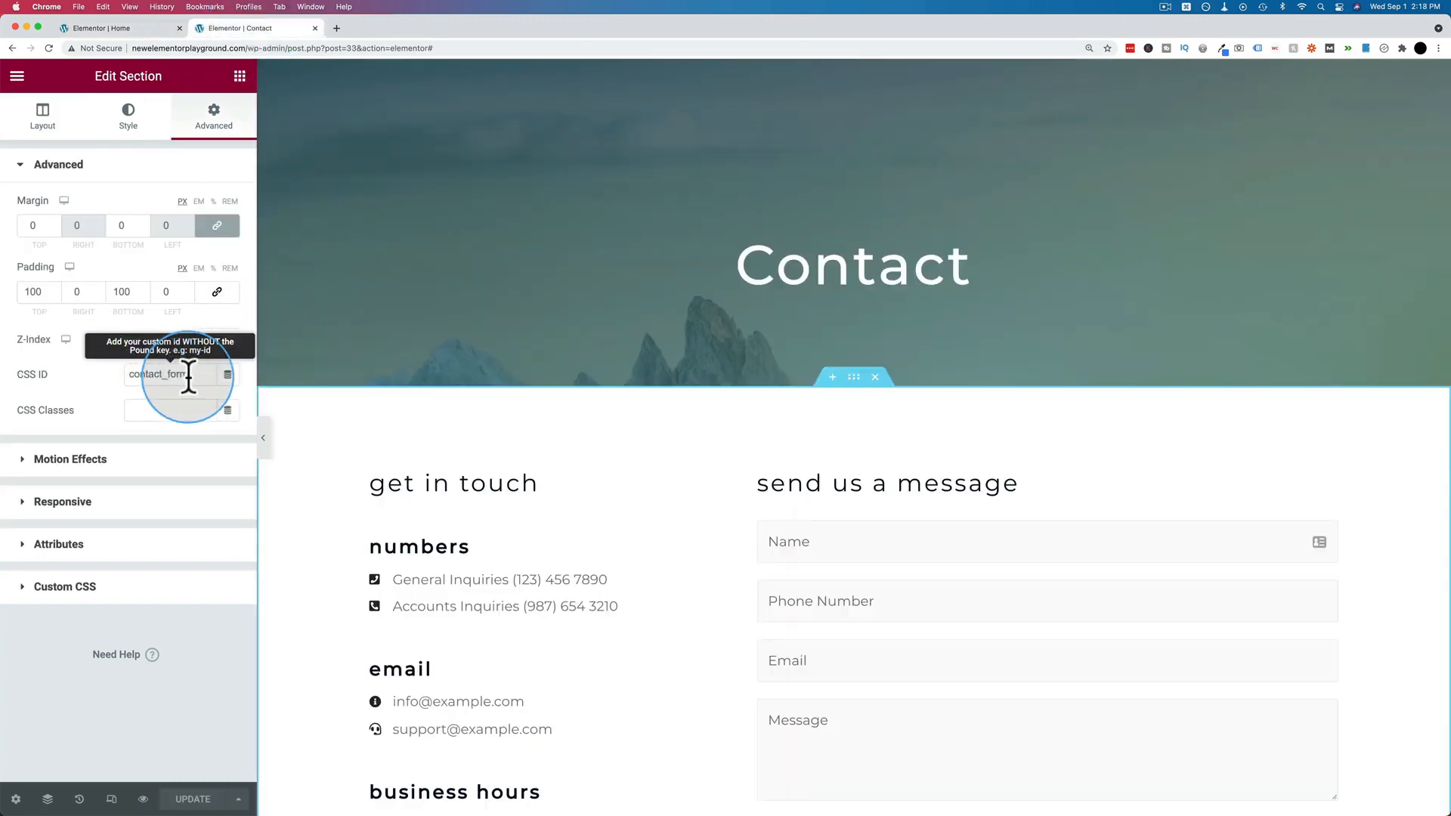
{"action": "left_click", "coordinate": [125, 26]}
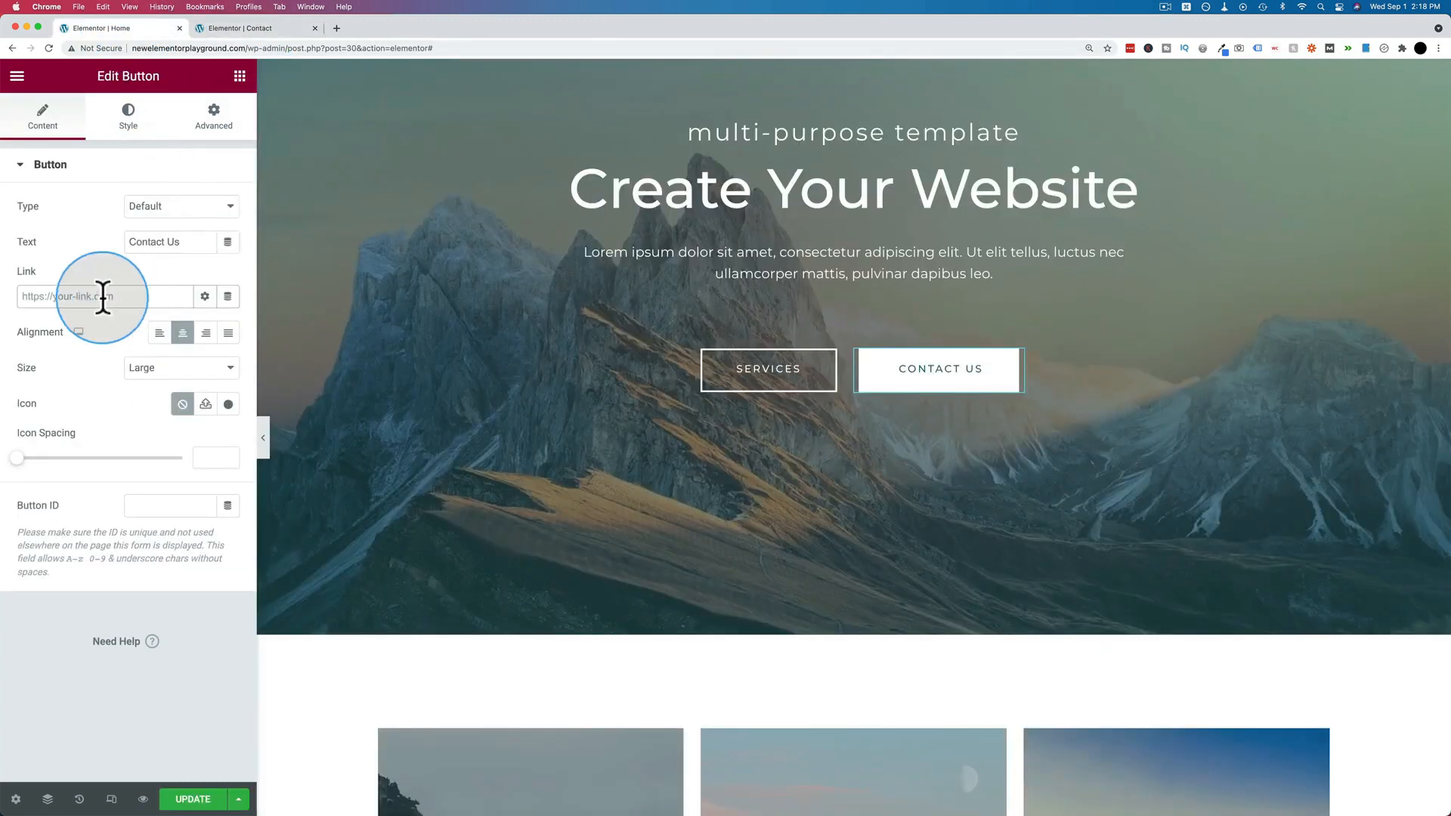
- Link the Contact Us button to the Contact page with #contact_form appended to its URL, and update the Home page
{"action": "type", "text": "contac"}
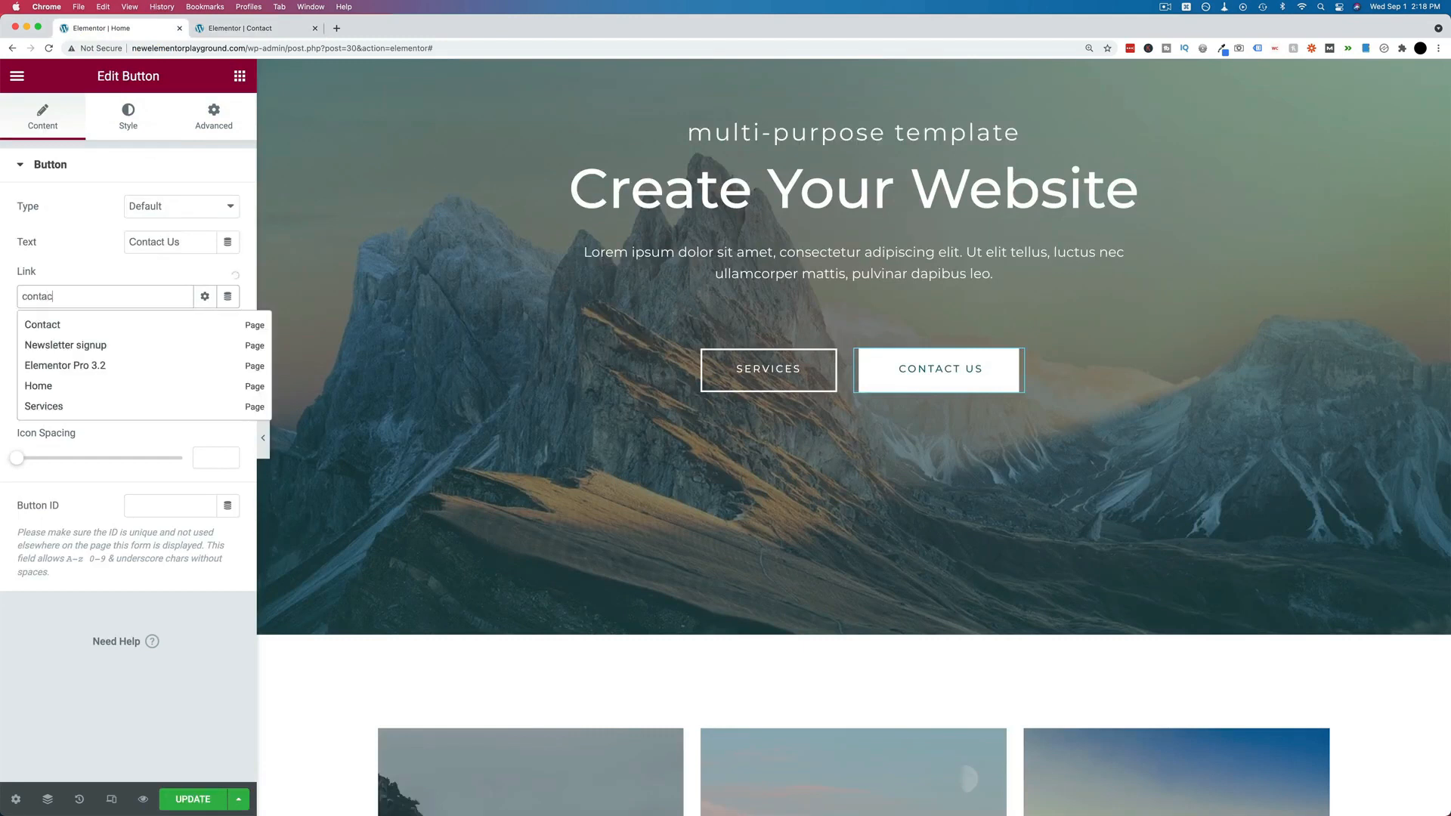
{"action": "left_click", "coordinate": [34, 324]}
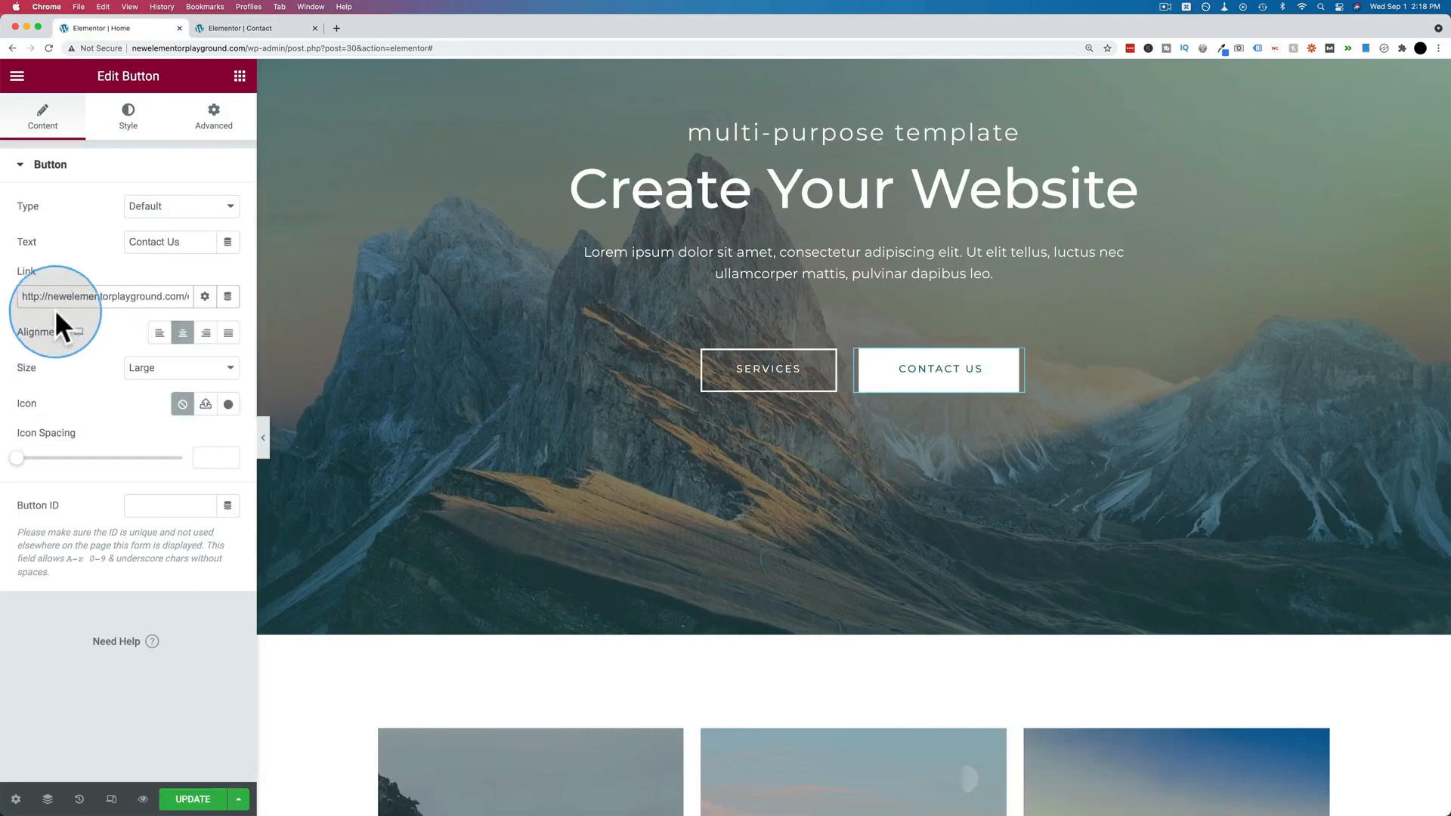
{"action": "left_click_drag", "start_coordinate": [26, 295], "coordinate": [186, 296]}
{"action": "left_click", "coordinate": [172, 296]}
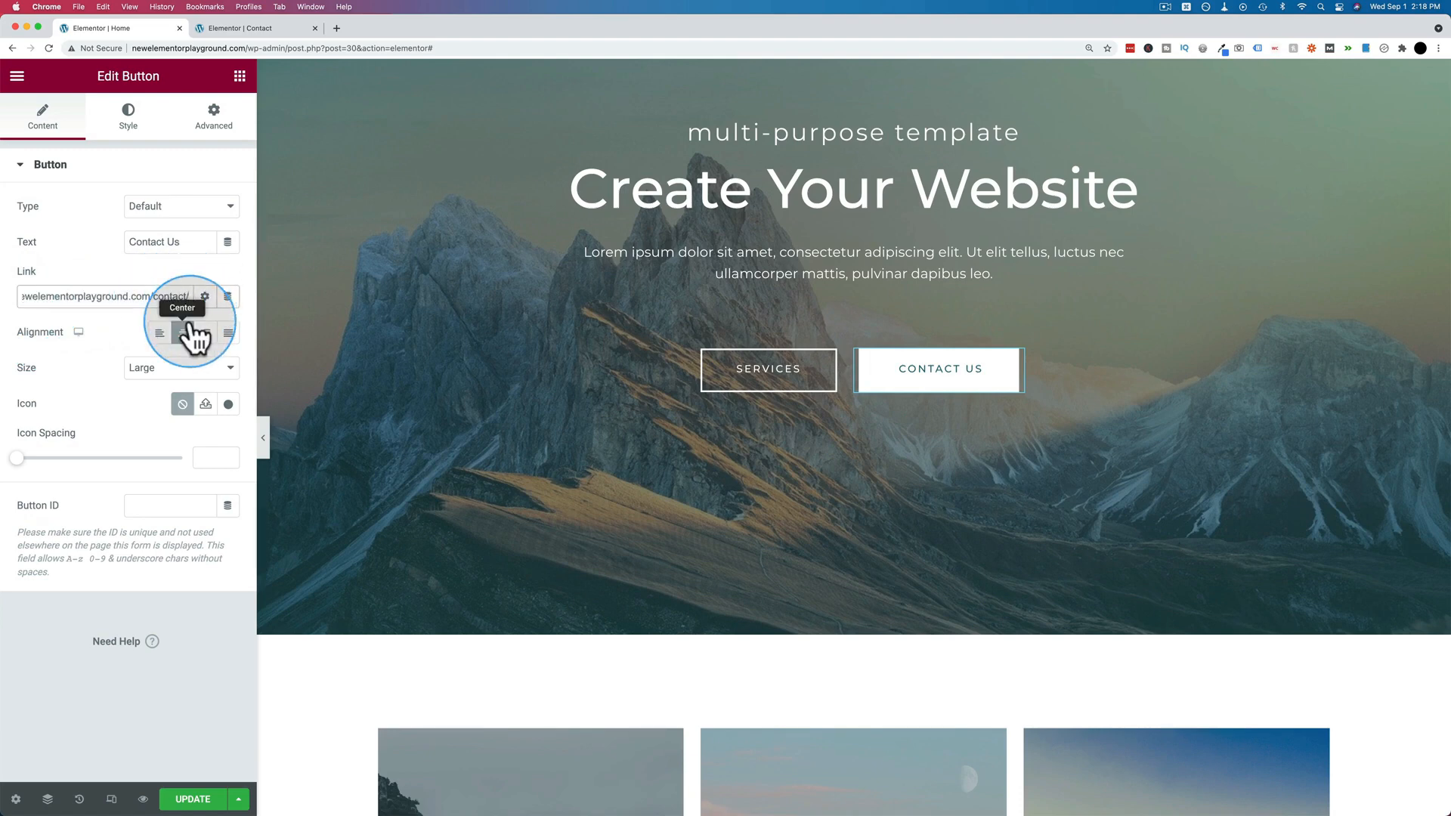
{"action": "type", "text": "#"}
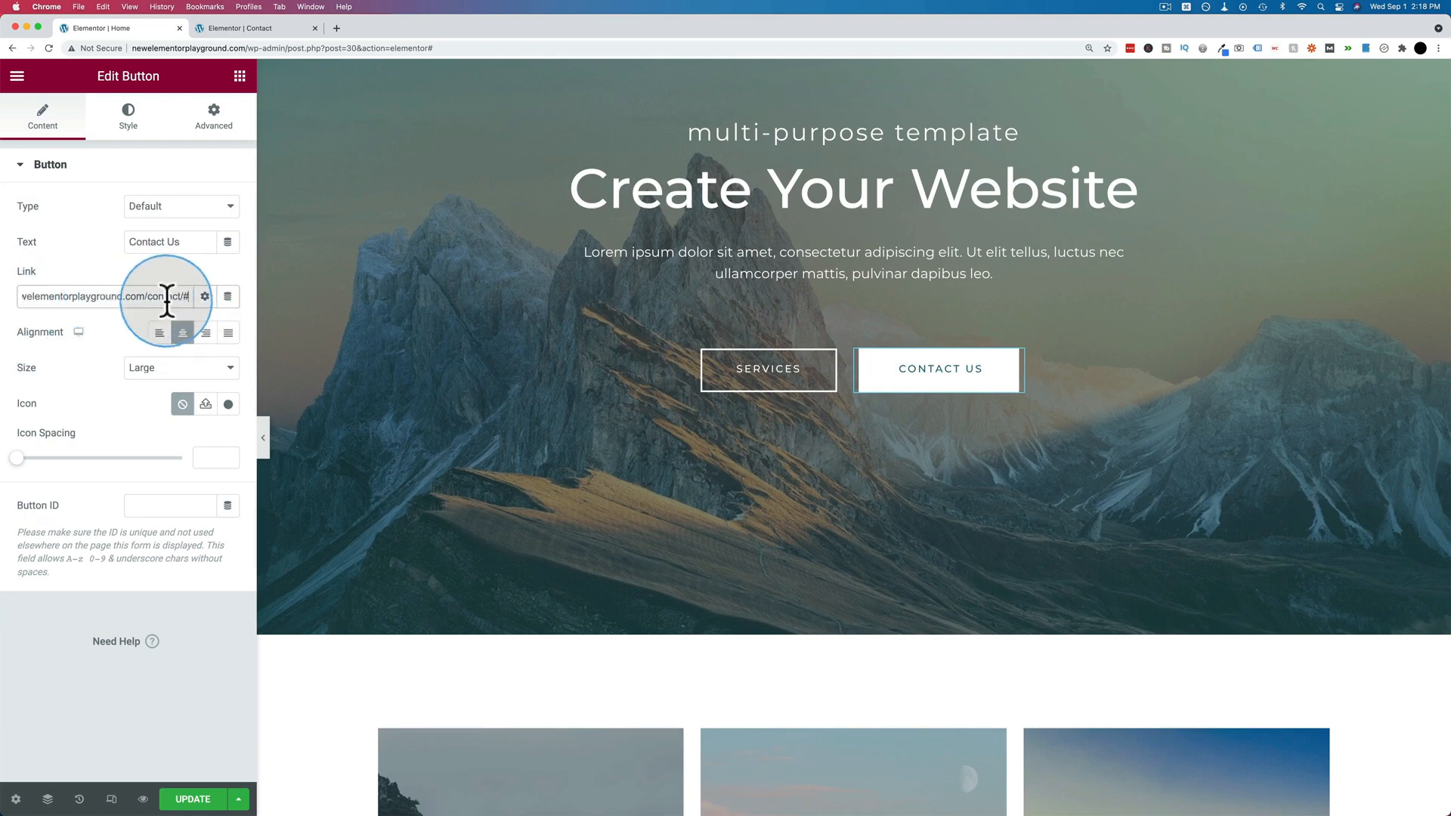
{"action": "type", "text": "contact_form"}
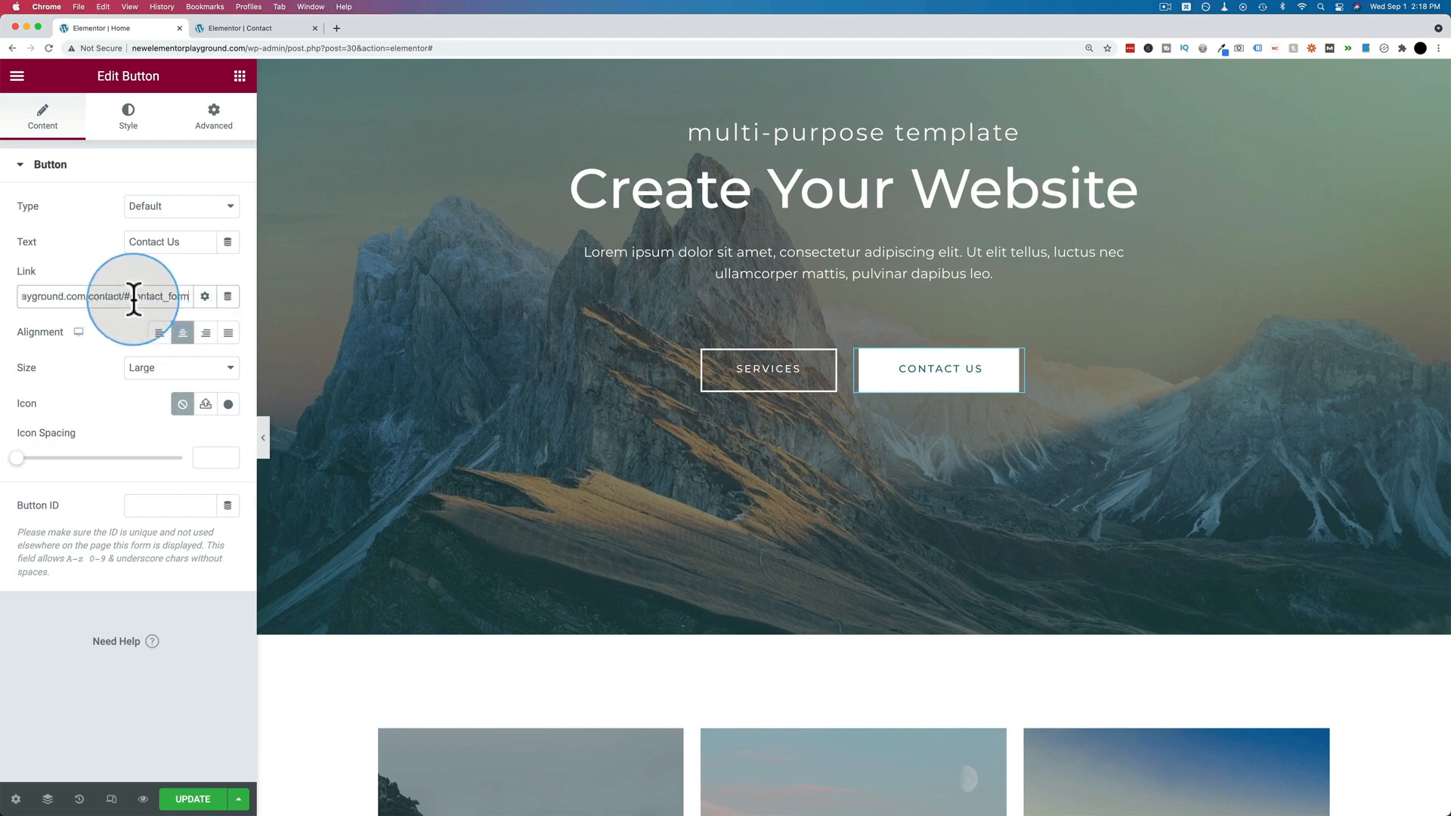
{"action": "left_click_drag", "start_coordinate": [130, 297], "coordinate": [187, 299]}
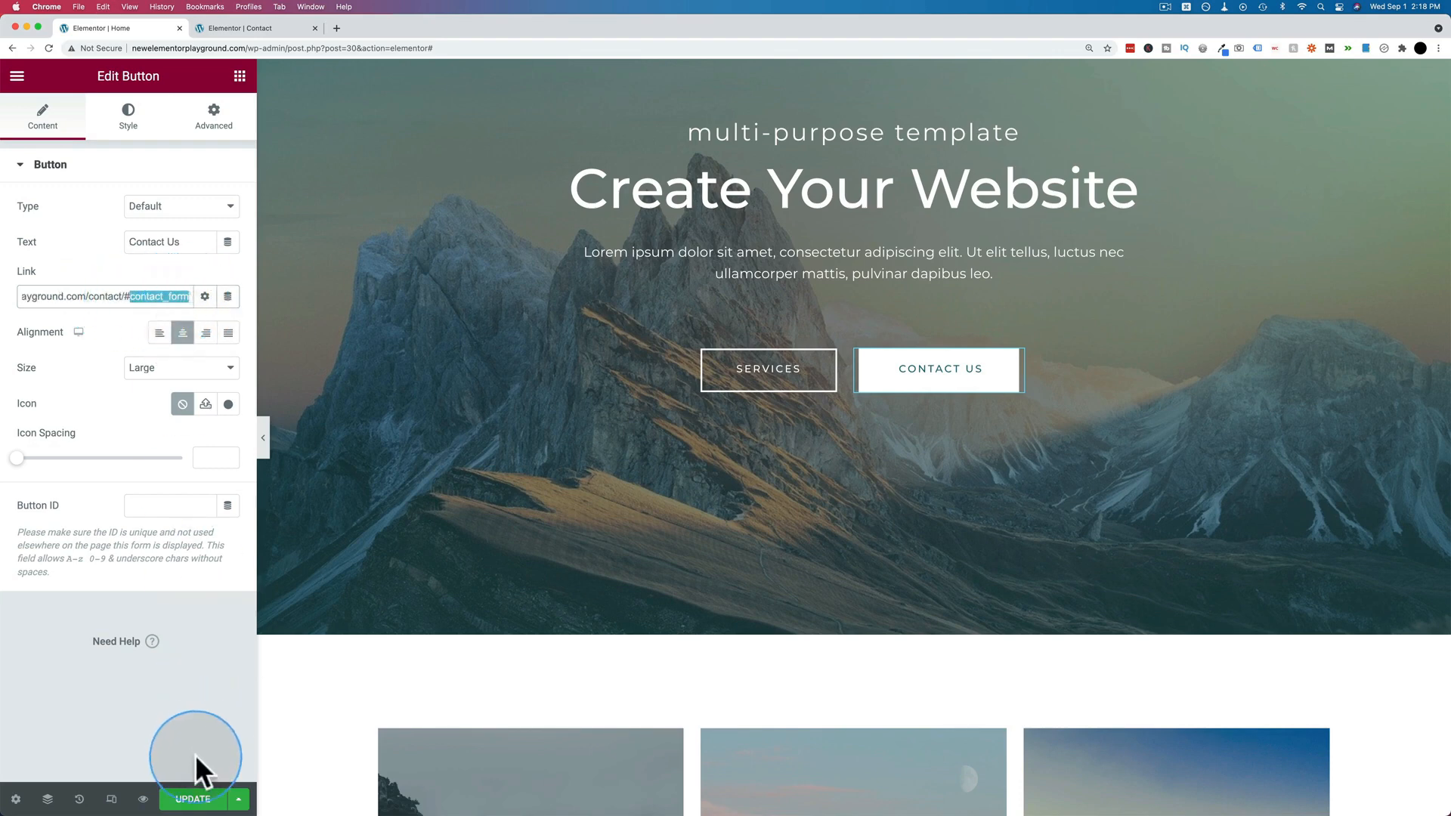
{"action": "left_click", "coordinate": [193, 800]}
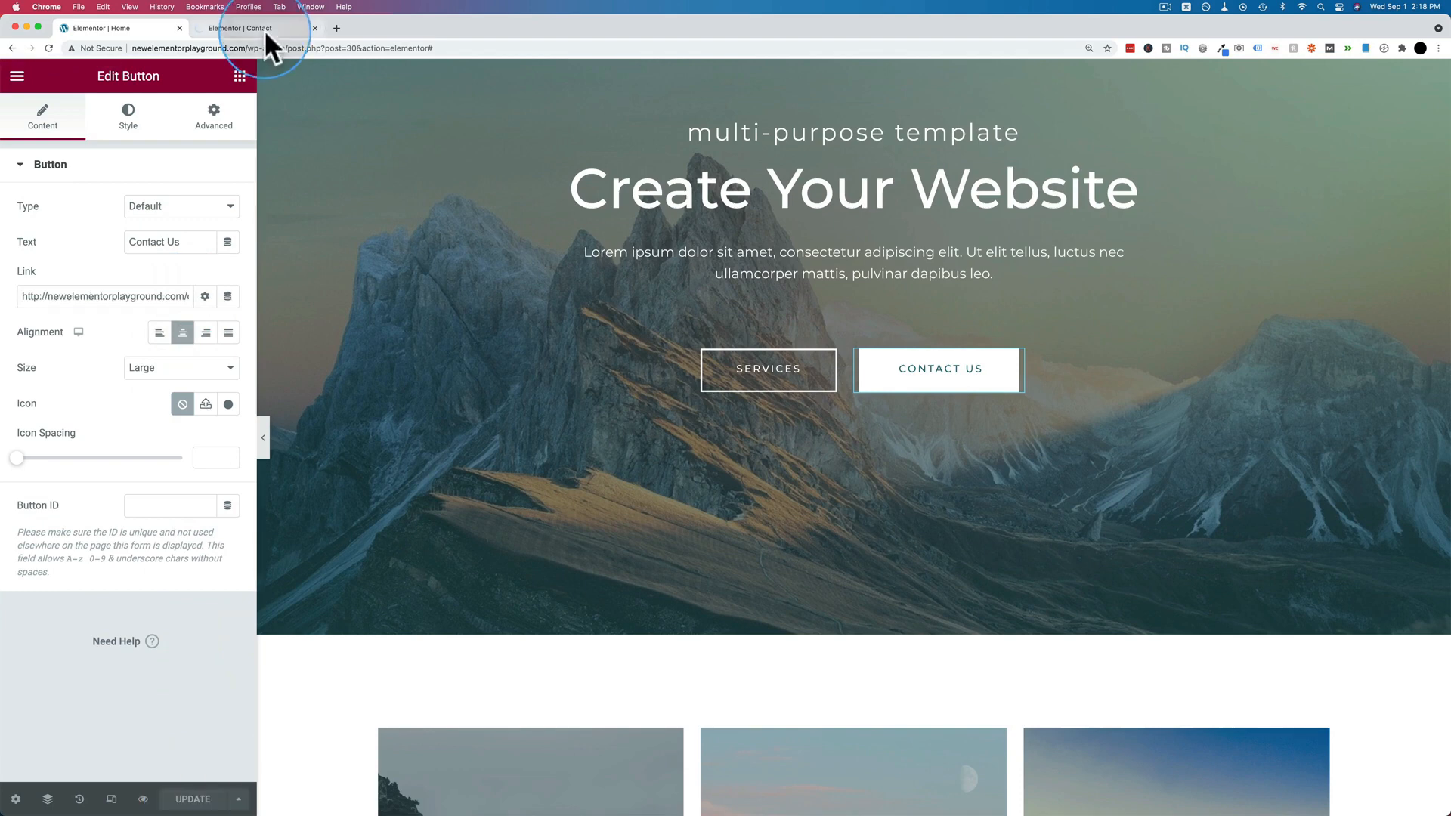
- Follow the Contact Us button on the live Home page and check which part of the Contact page it jumps to
{"action": "left_click", "coordinate": [264, 29]}
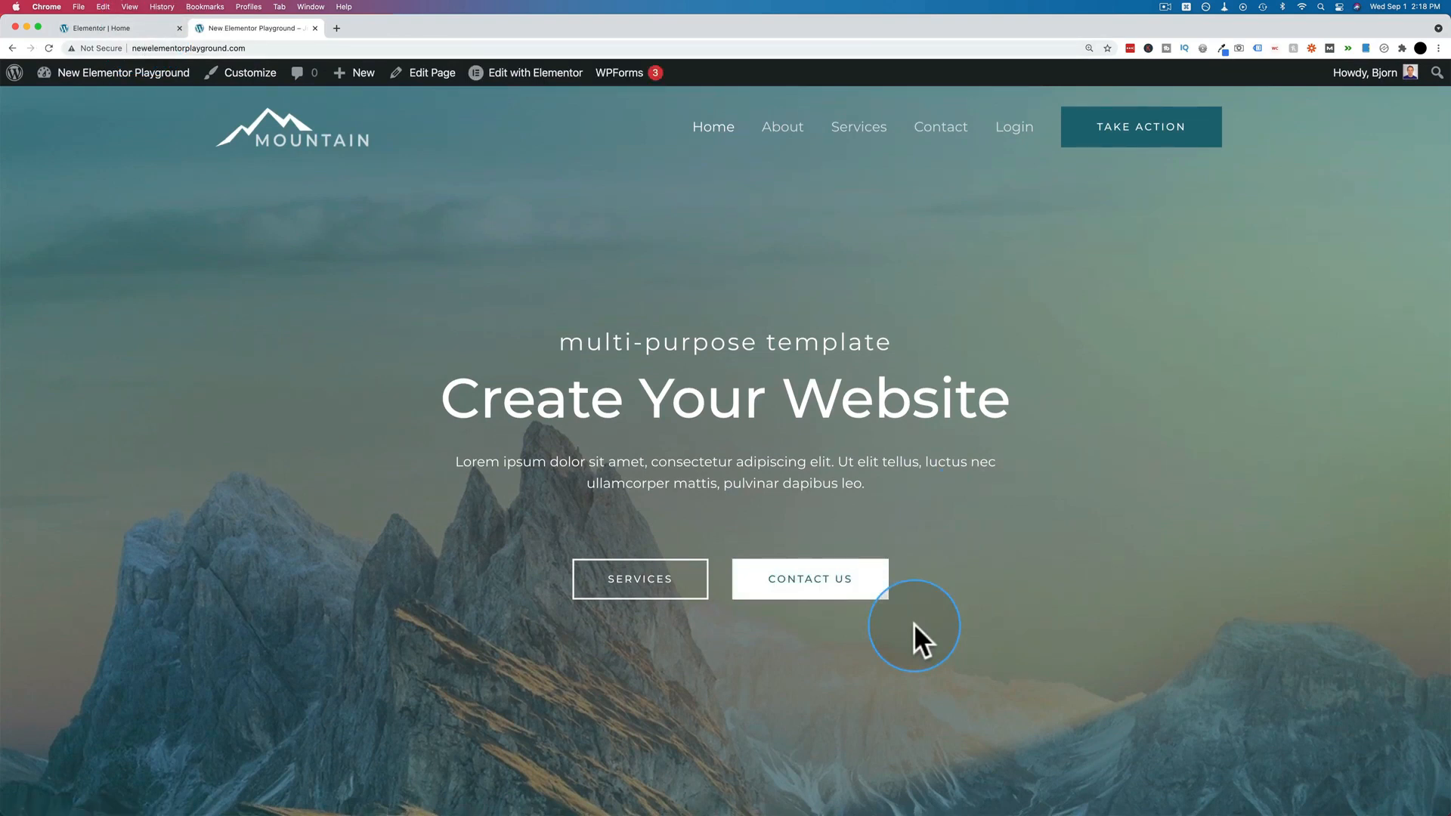
{"action": "left_click", "coordinate": [808, 588]}
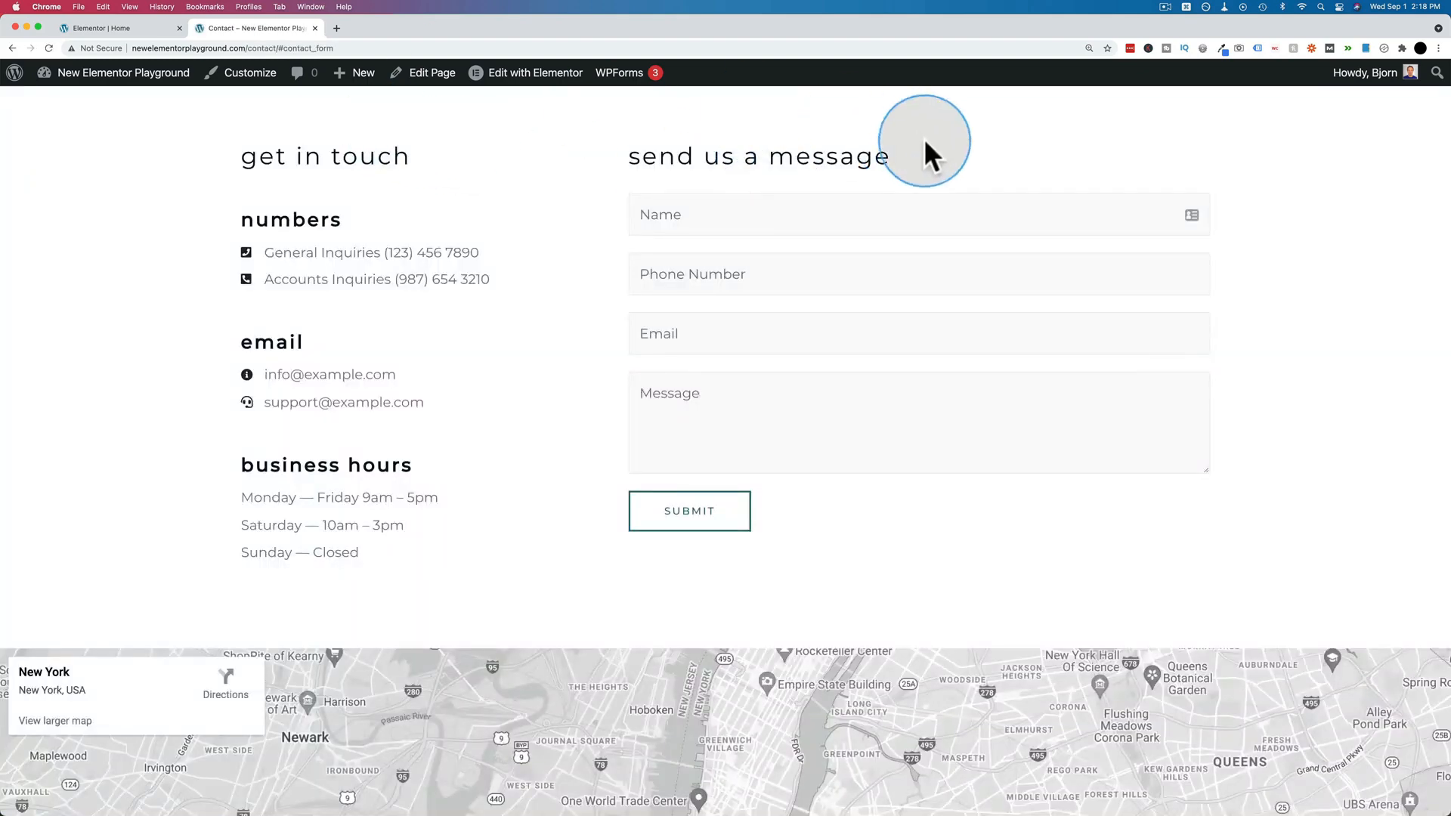
{"action": "scroll", "coordinate": [525, 440], "scroll_direction": "up", "scroll_amount": 3}
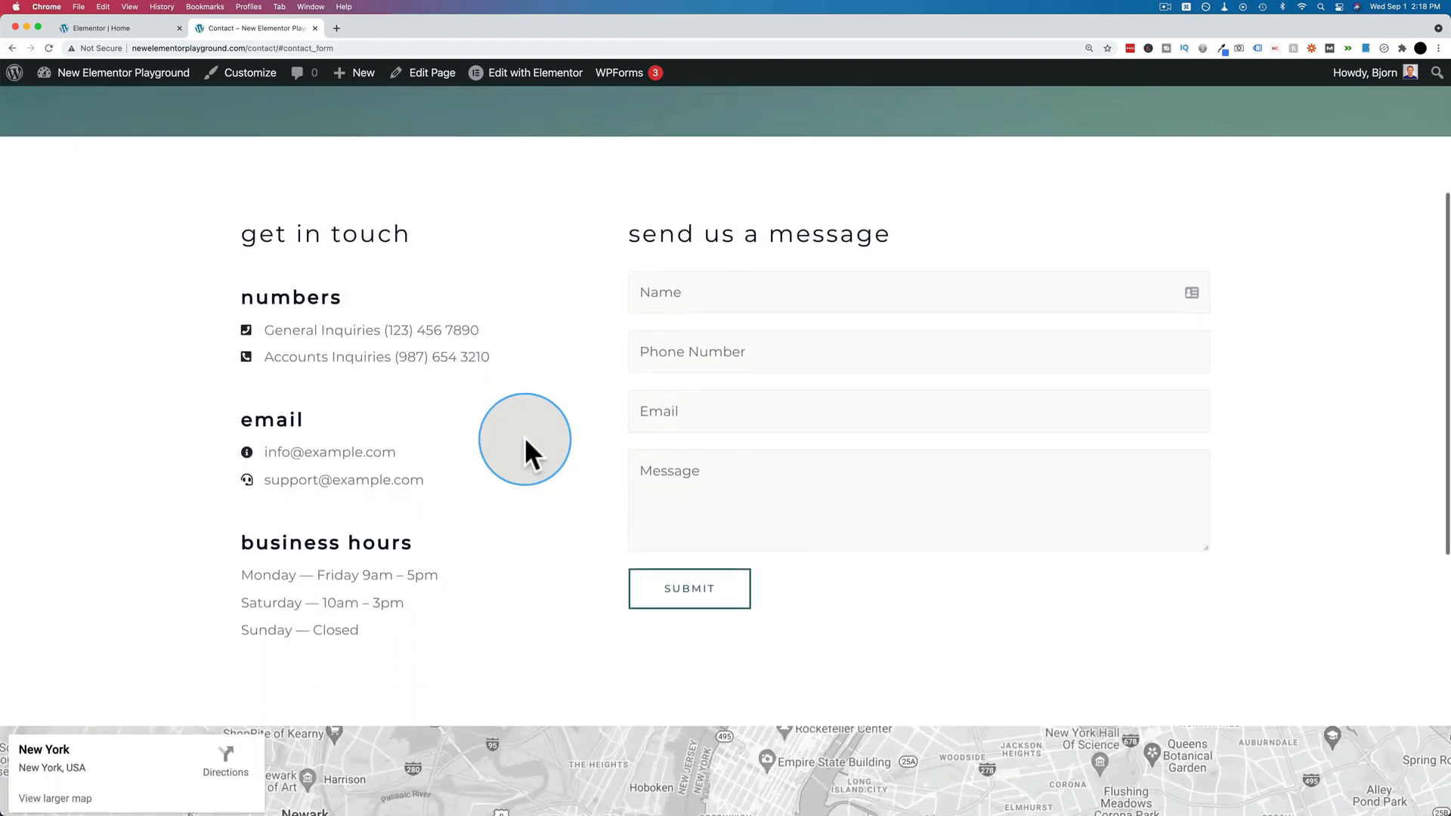
{"action": "scroll", "coordinate": [526, 439], "scroll_direction": "up", "scroll_amount": 4}
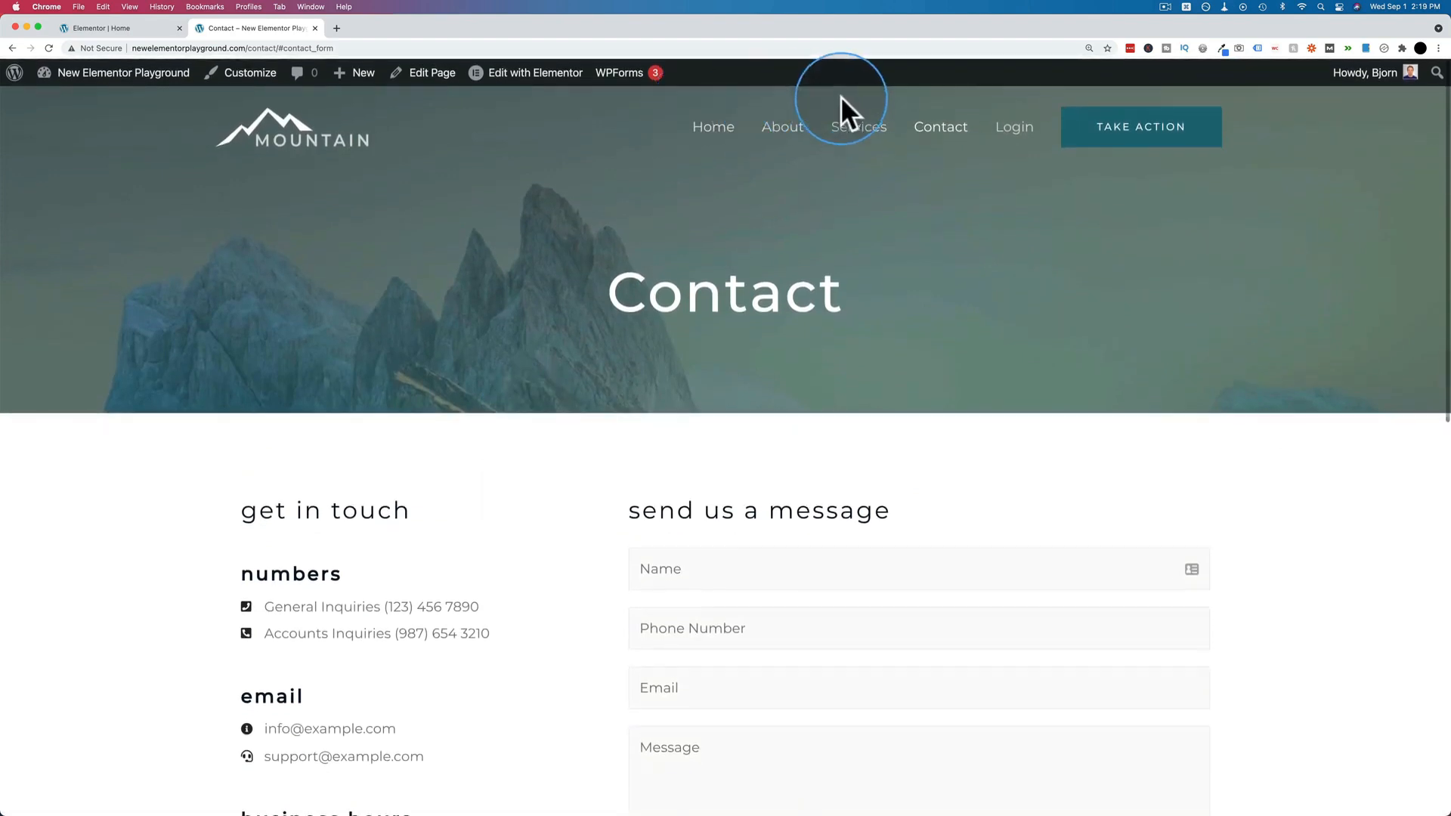
{"action": "scroll", "coordinate": [709, 180], "scroll_direction": "down", "scroll_amount": 5}
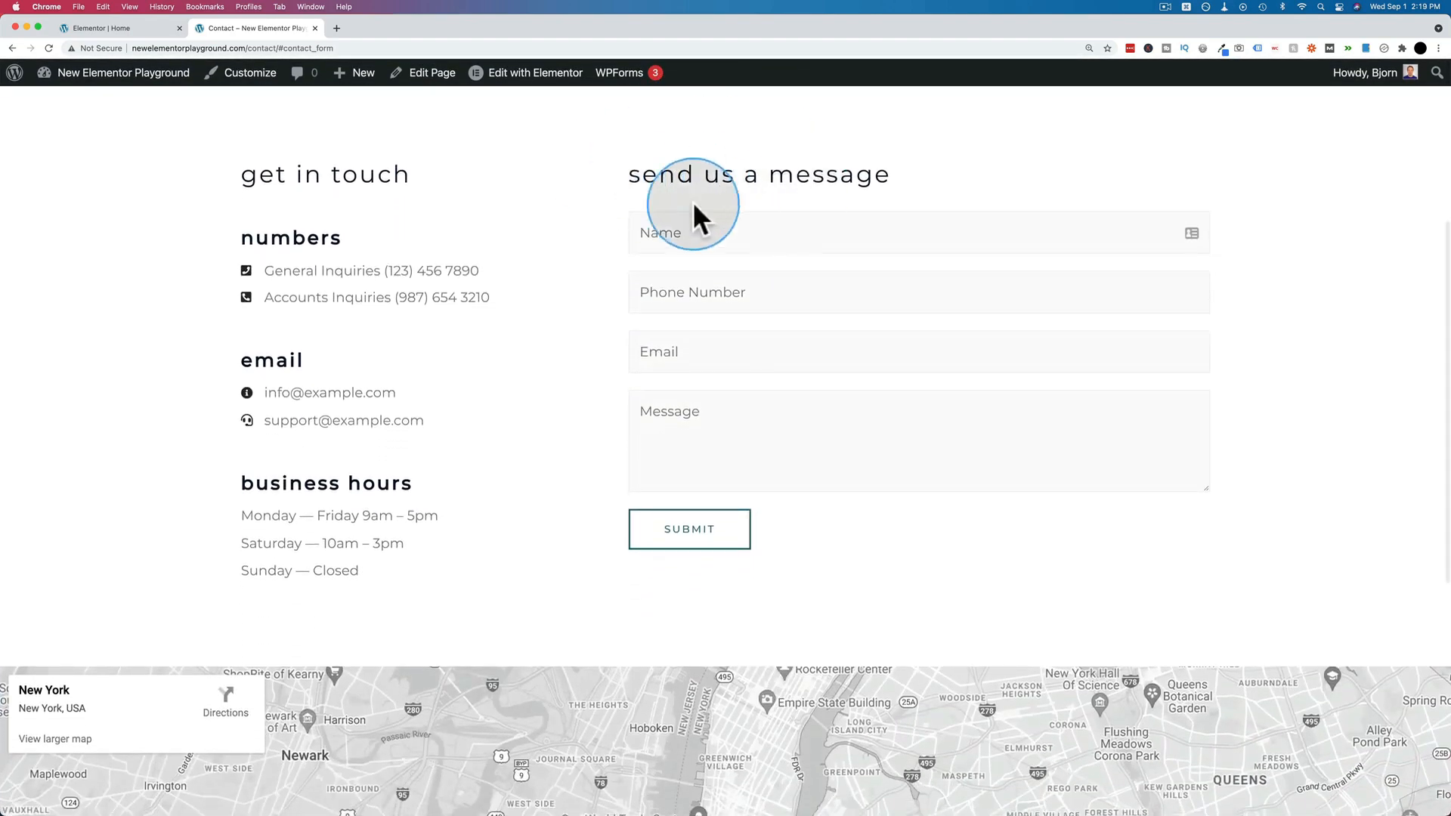
{"action": "scroll", "coordinate": [613, 204], "scroll_direction": "down", "scroll_amount": 1}
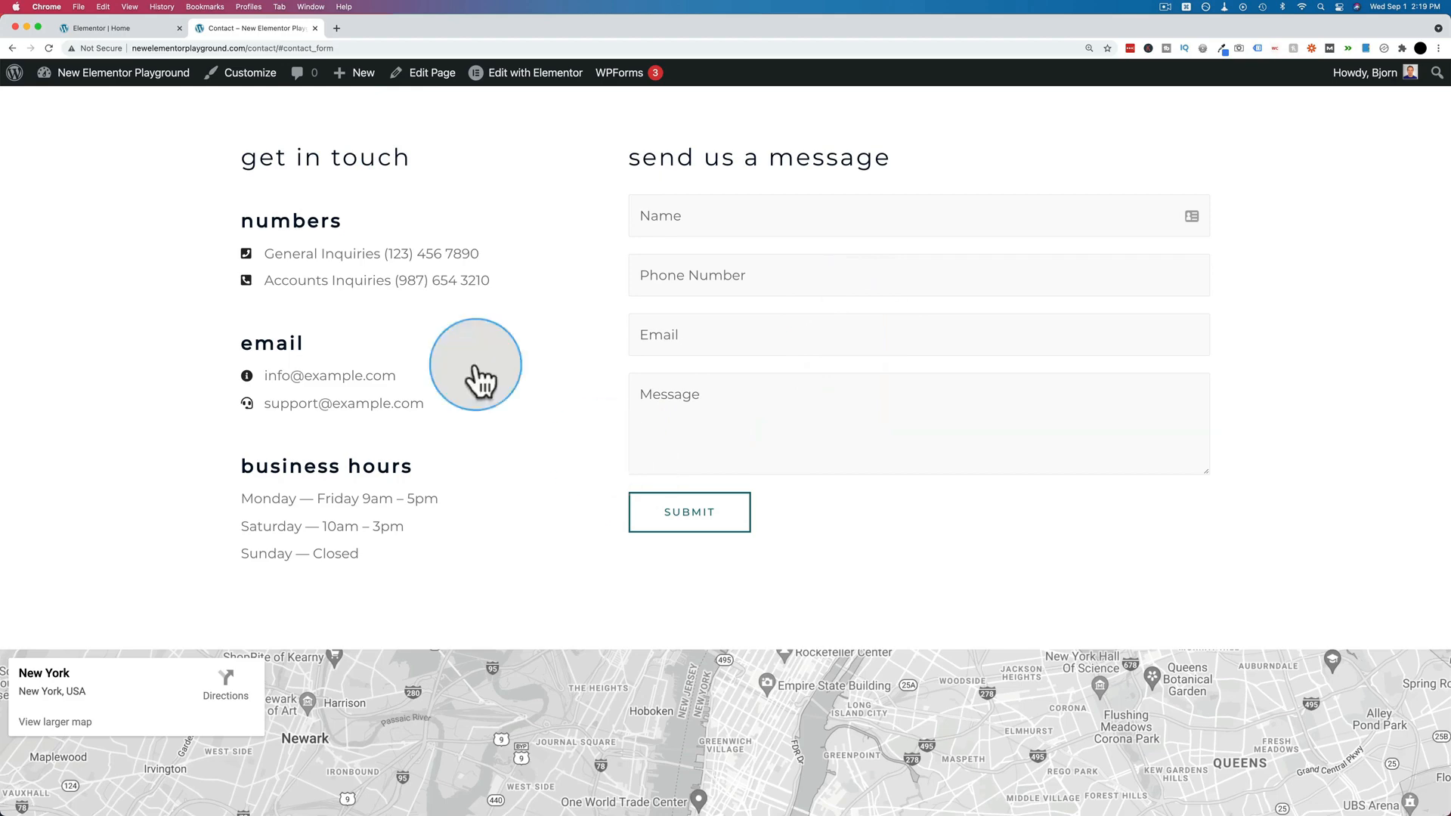
{"action": "left_click", "coordinate": [95, 29]}
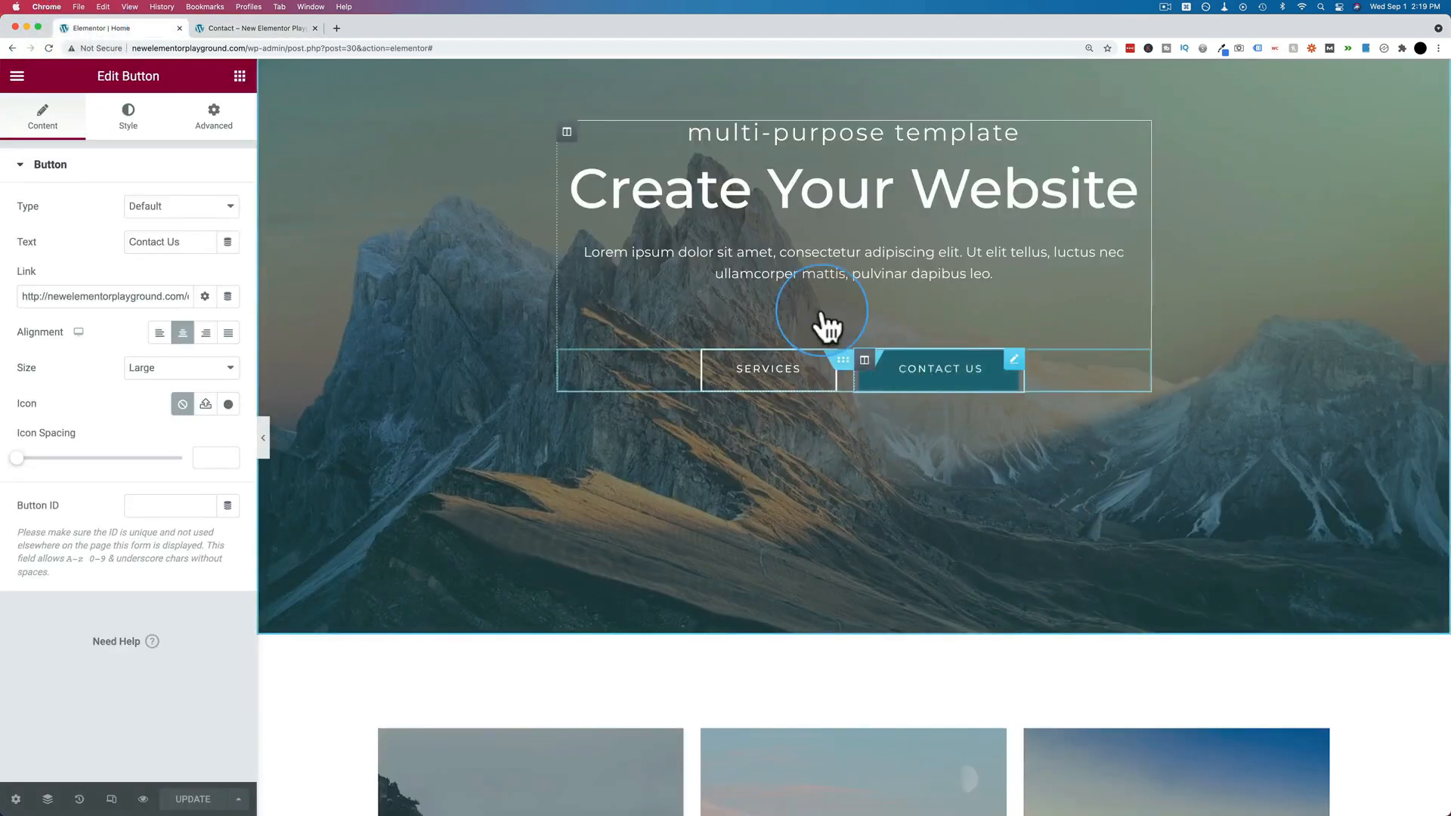
{"action": "left_click", "coordinate": [269, 27]}
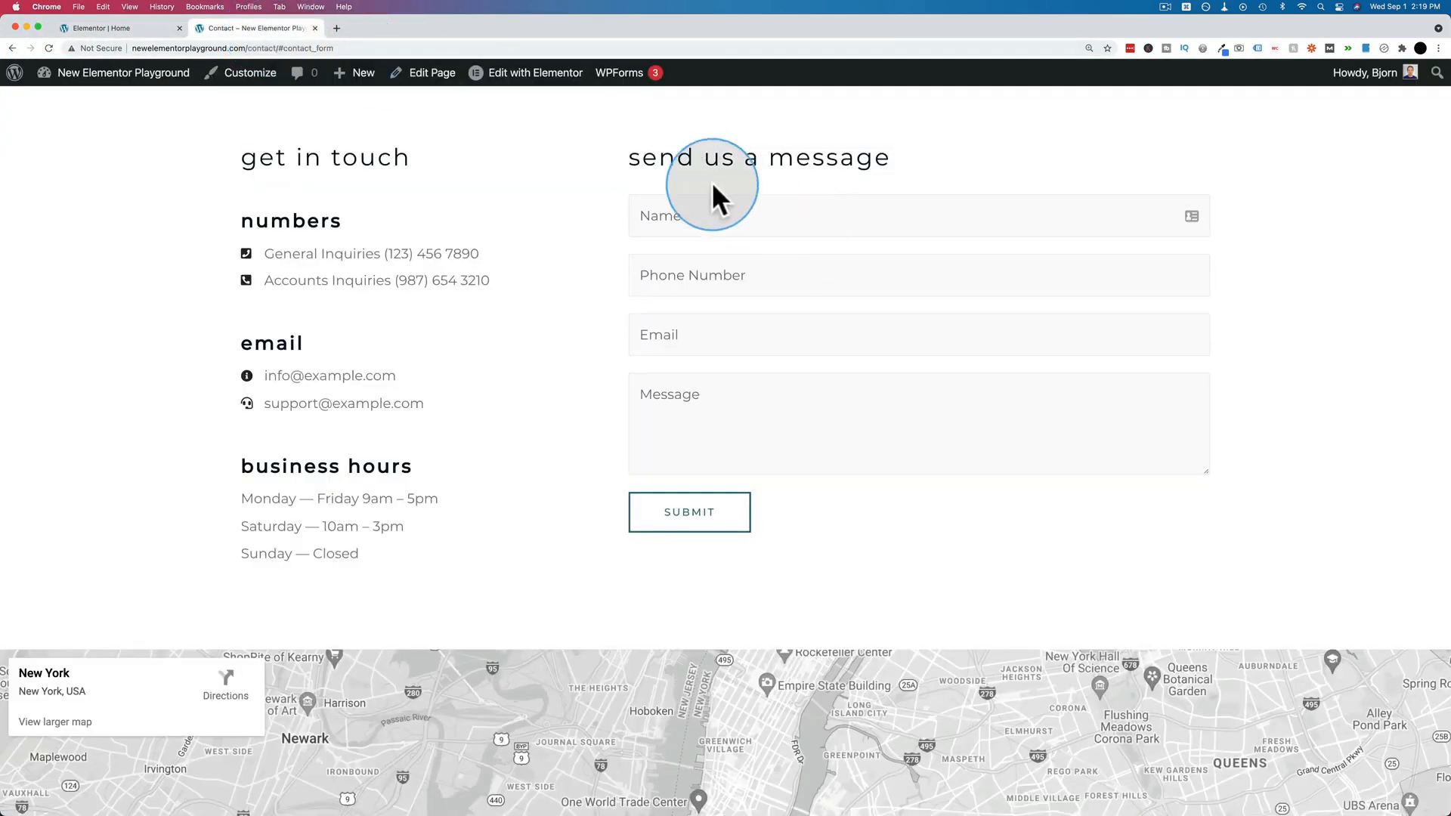